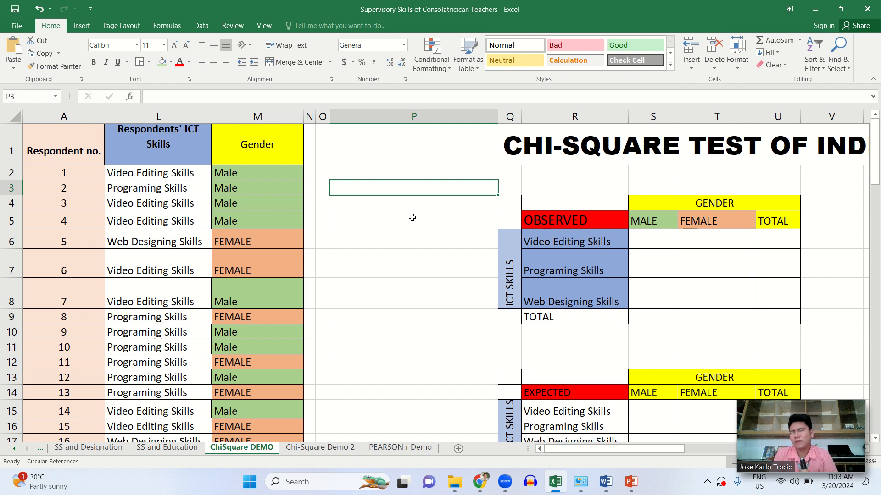
- Examine the respondent data from respondent 1 to 30, with the ICT skills and gender columns
click(161, 145)
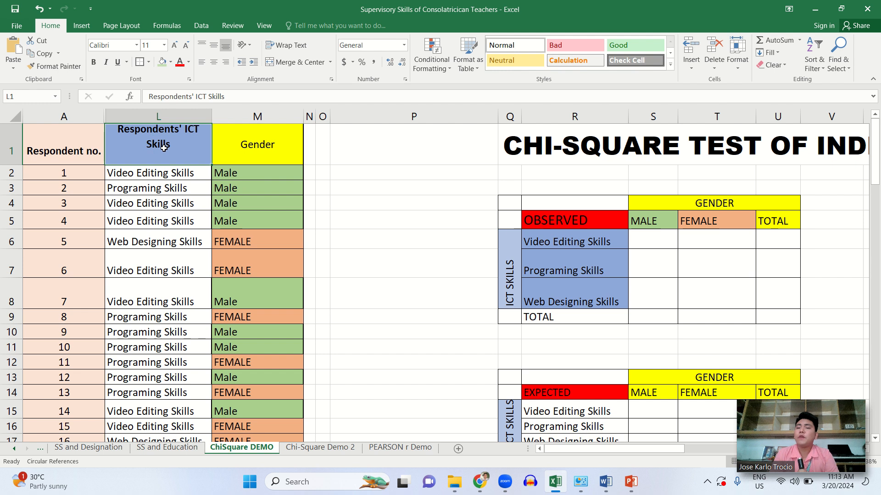
click(356, 170)
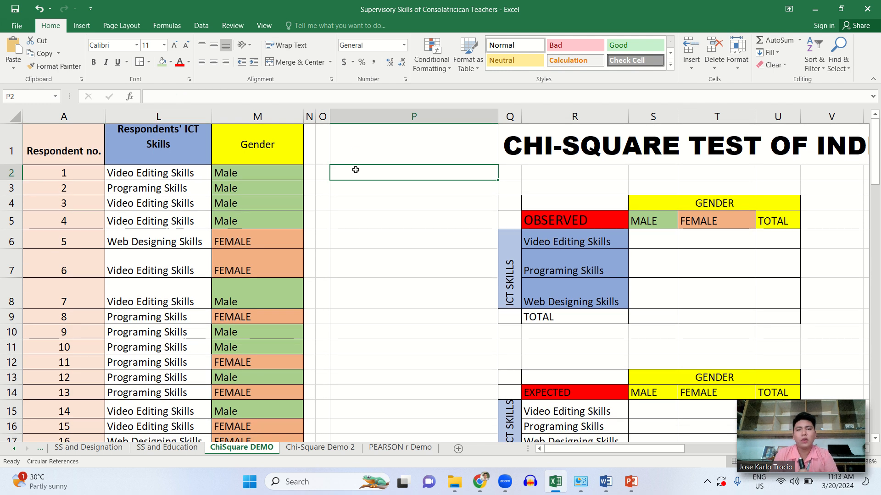
scroll(120, 259, down, 5)
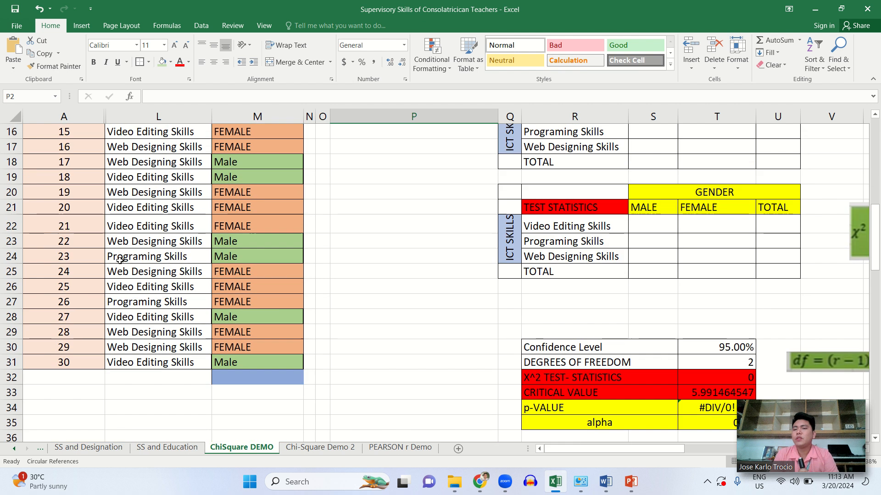
click(79, 363)
scroll(78, 257, up, 5)
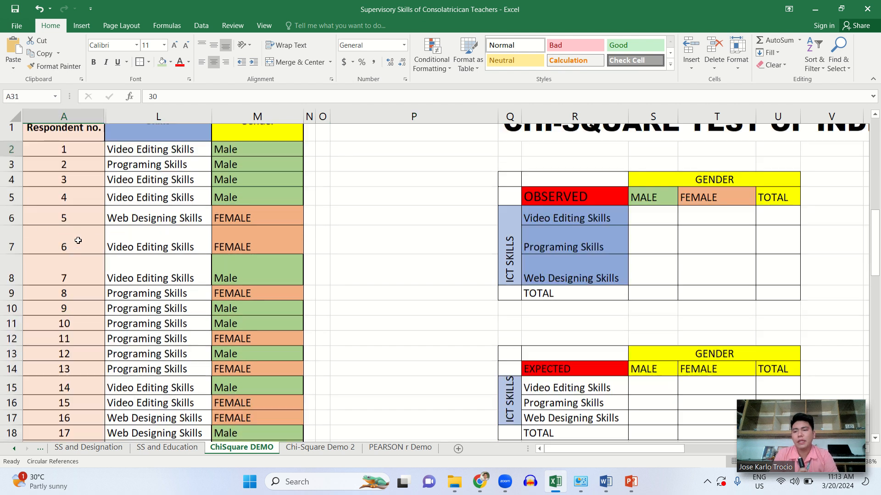
scroll(78, 240, up, 1)
click(68, 173)
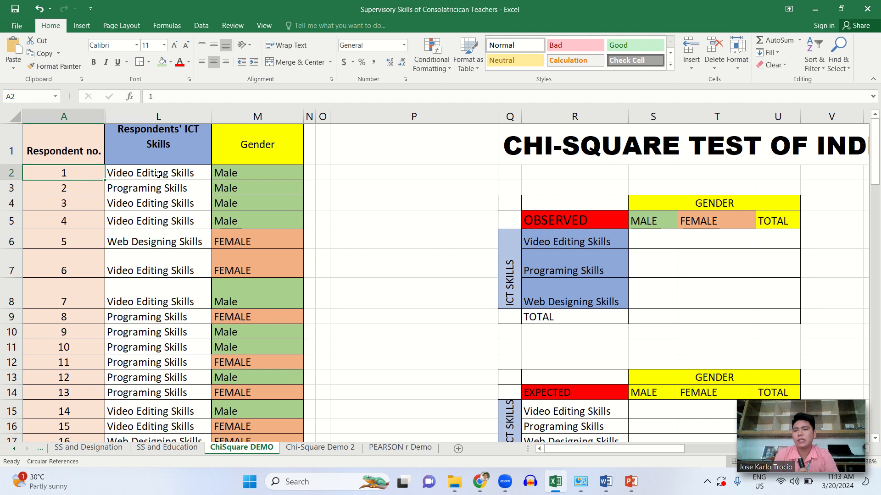
click(177, 173)
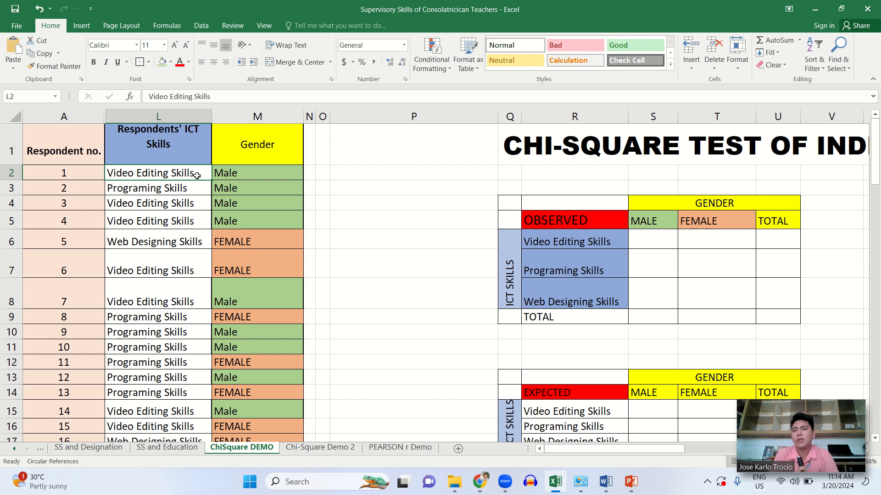
- Compare the ICT skill and gender entries of individual respondents, such as respondents 1 and 5
scroll(194, 176, up, 5)
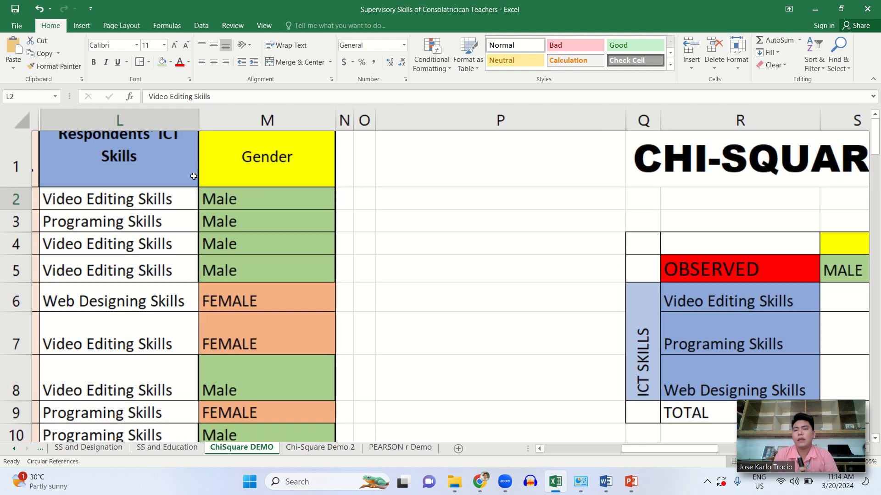
click(280, 207)
scroll(281, 207, left, 3)
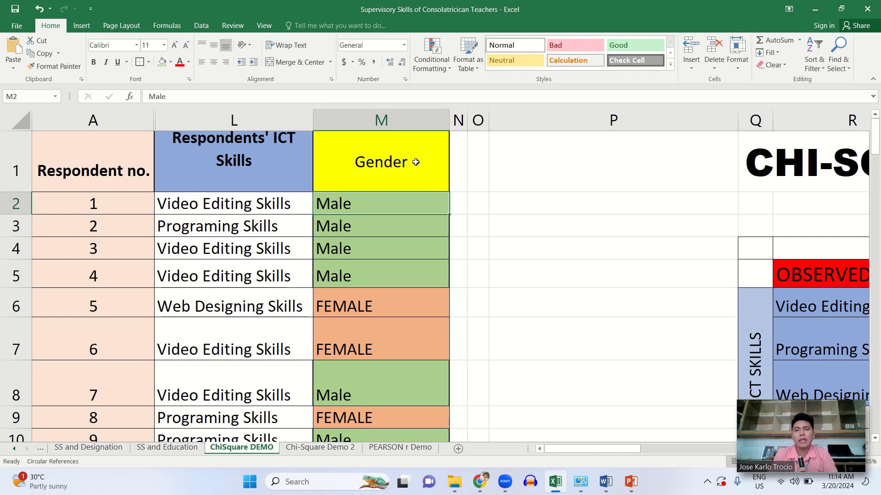
click(246, 205)
click(380, 203)
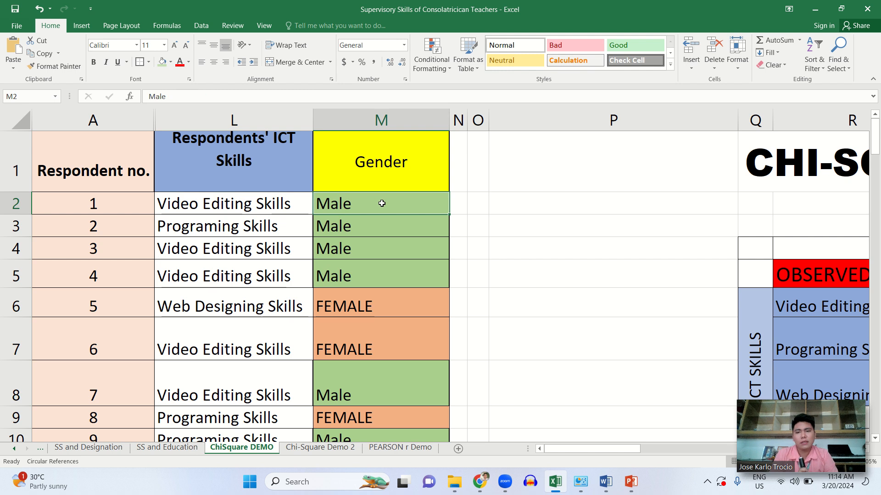
click(285, 300)
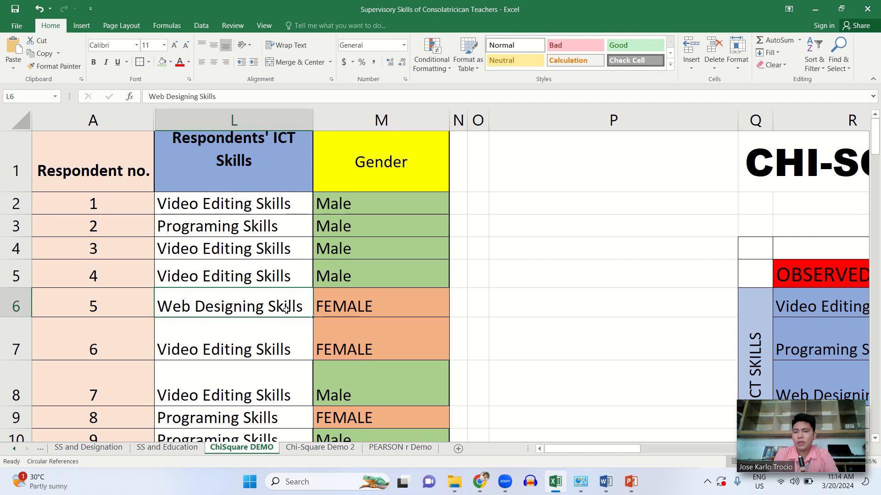
click(356, 310)
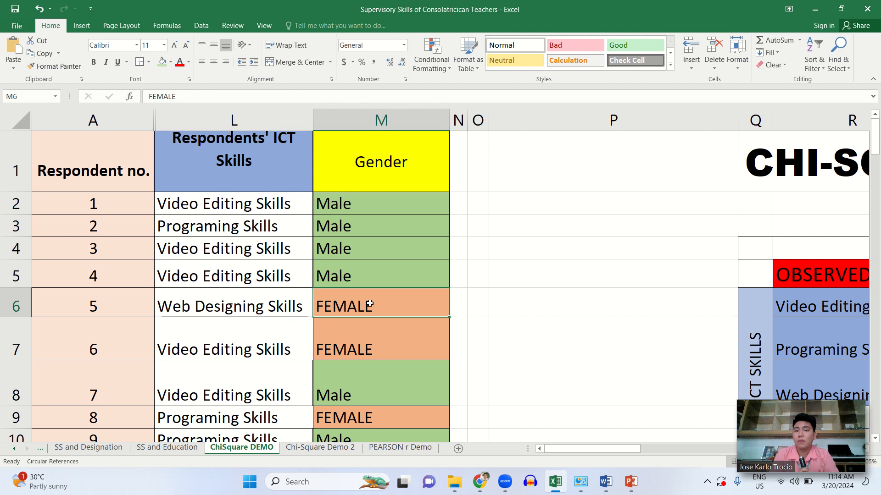
ctrl+scroll(372, 302, down, 4)
scroll(371, 302, down, 5)
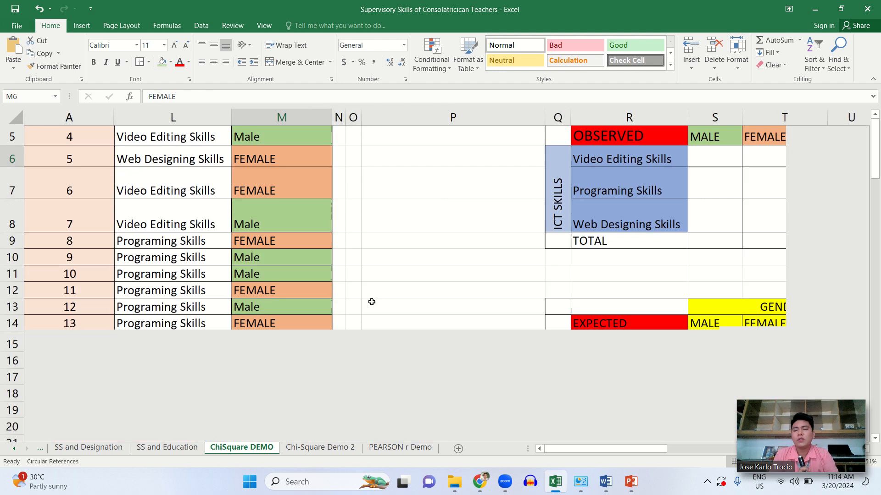
scroll(372, 302, down, 2)
scroll(371, 302, up, 7)
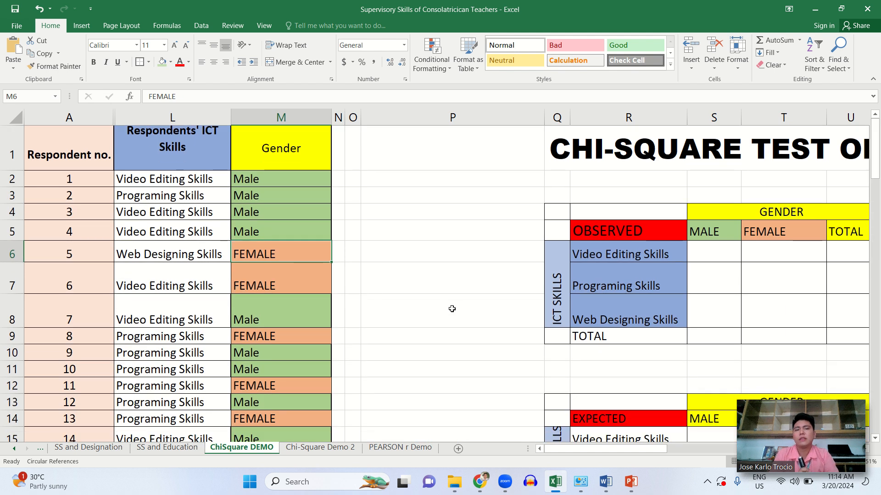
- Examine the OBSERVED table's MALE and FEMALE columns and its three ICT skills rows beside the respondent data
ctrl+scroll(452, 308, down, 2)
ctrl+scroll(591, 262, up, 3)
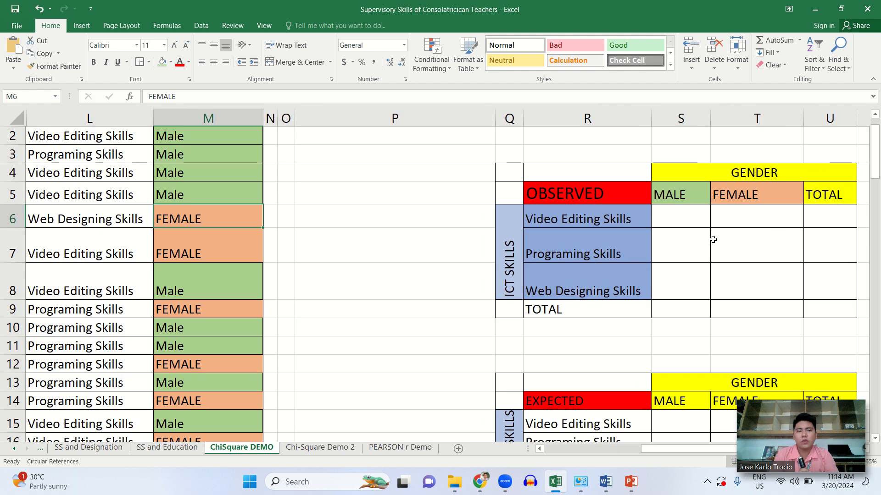
scroll(713, 242, up, 1)
scroll(714, 242, left, 1)
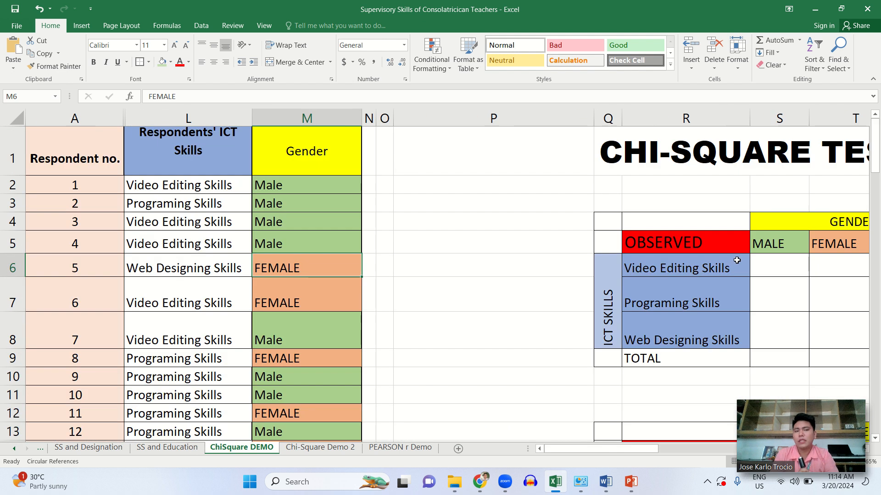
scroll(737, 261, right, 1)
scroll(737, 260, left, 1)
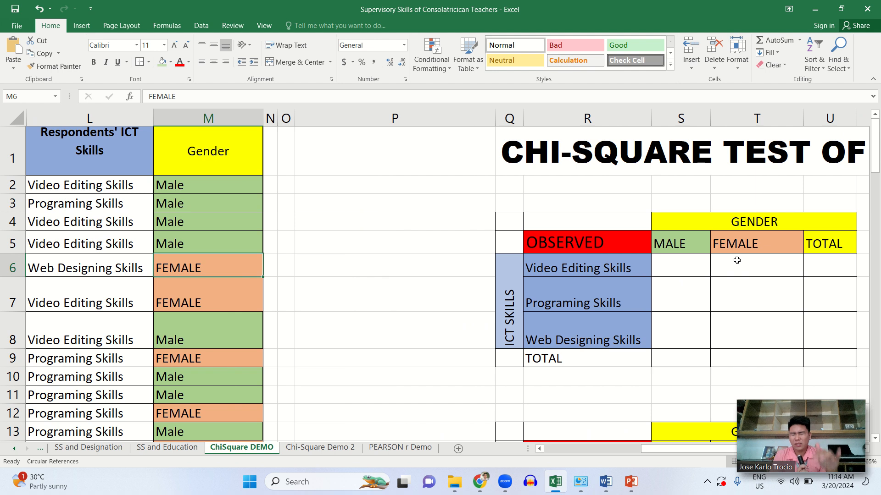
drag(672, 240, 752, 243)
drag(756, 315, 761, 356)
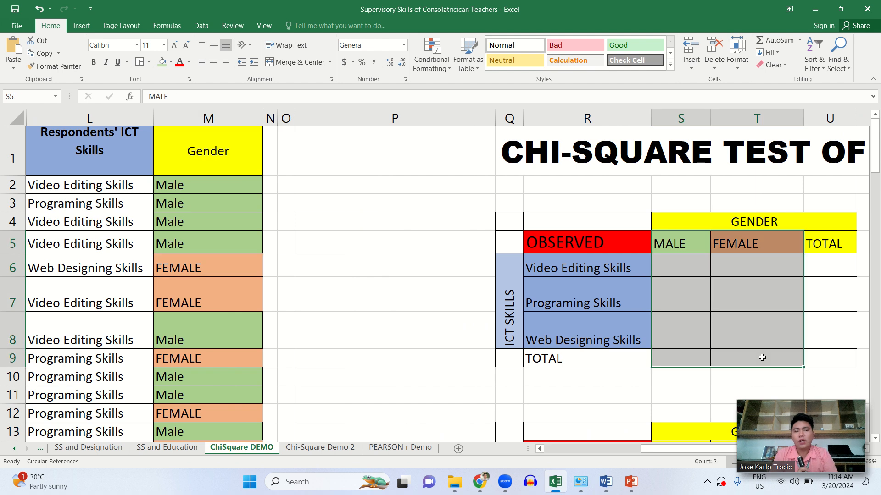
click(571, 267)
drag(572, 267, 841, 330)
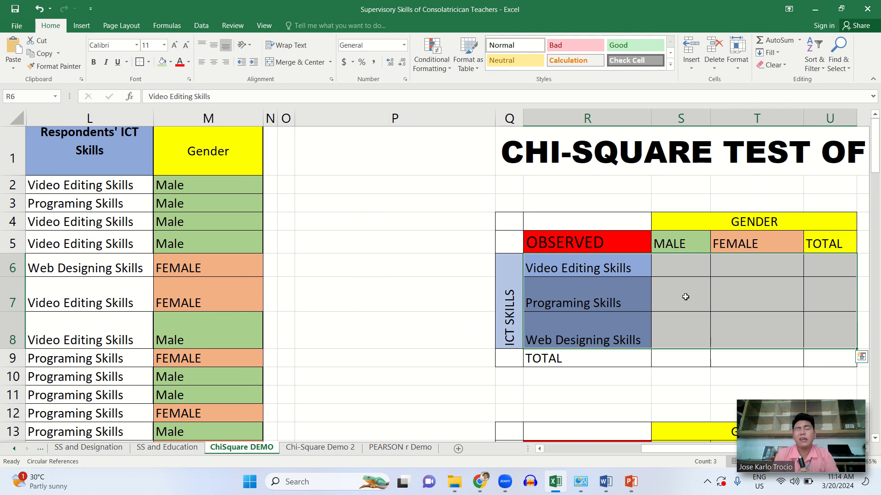
click(729, 304)
- Start a COUNTIFS formula in cell S6, the OBSERVED table's Video Editing Skills cell for MALE
click(689, 267)
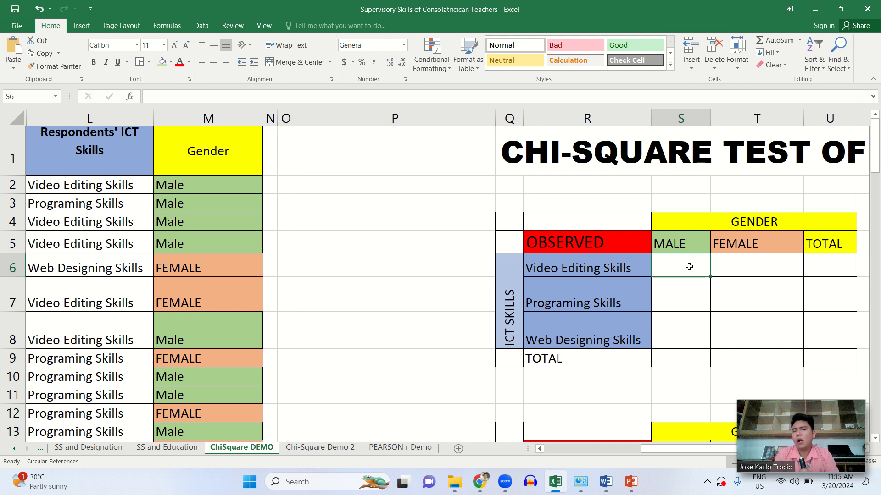
scroll(689, 267, left, 2)
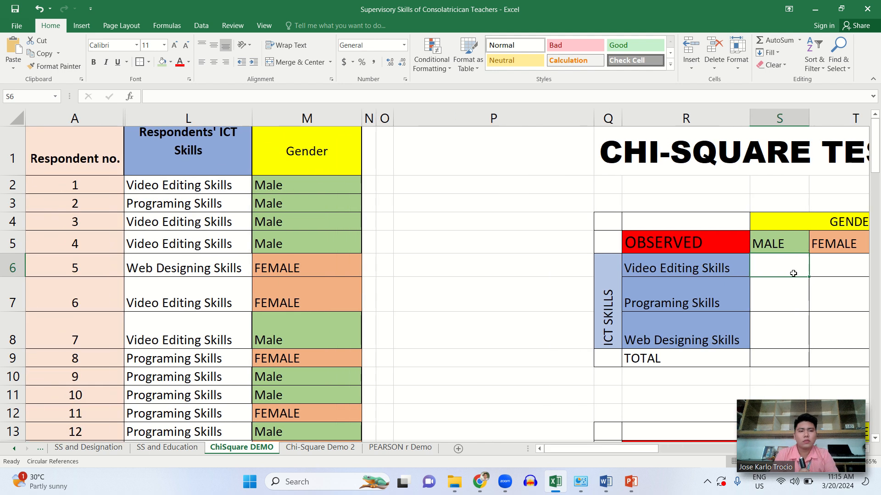
double_click(786, 270)
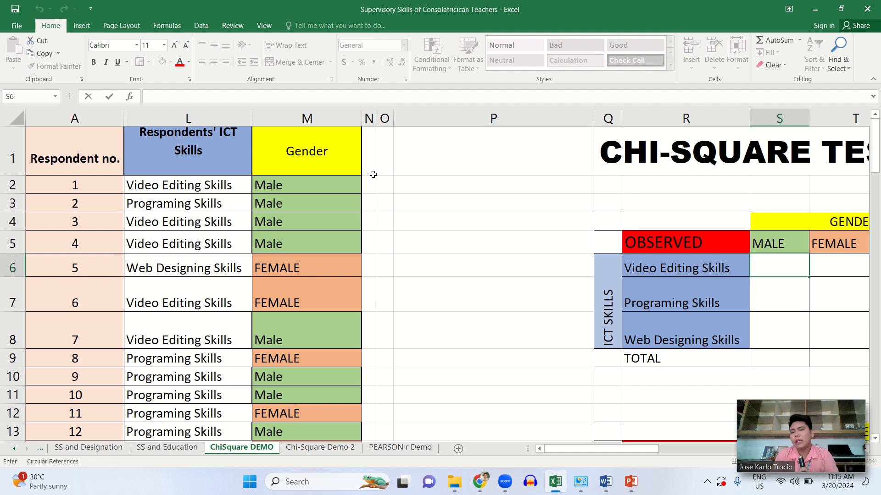
click(206, 185)
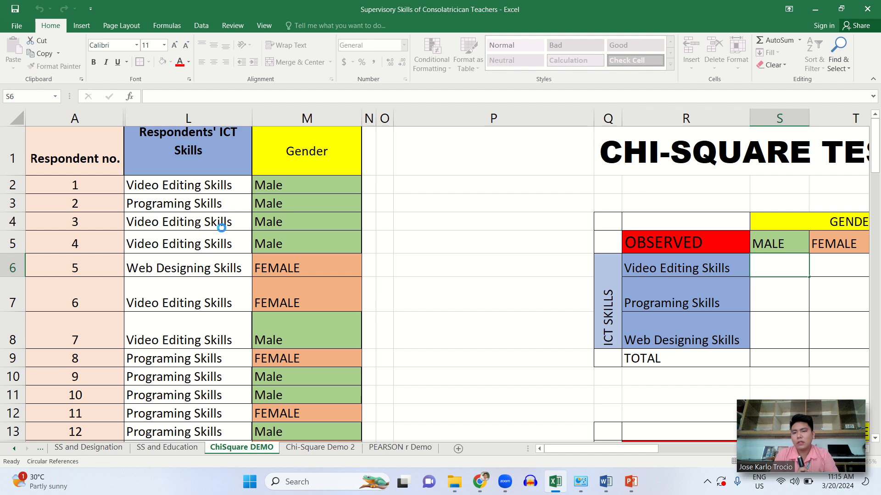
click(776, 267)
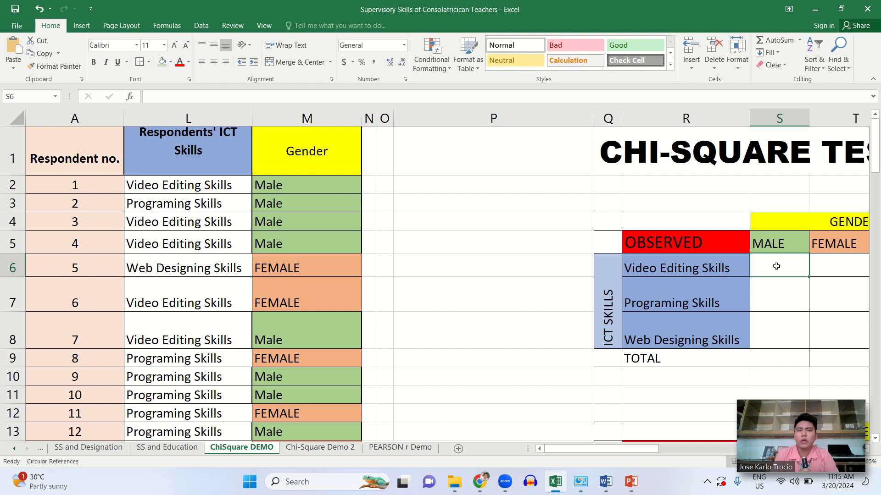
text(=)
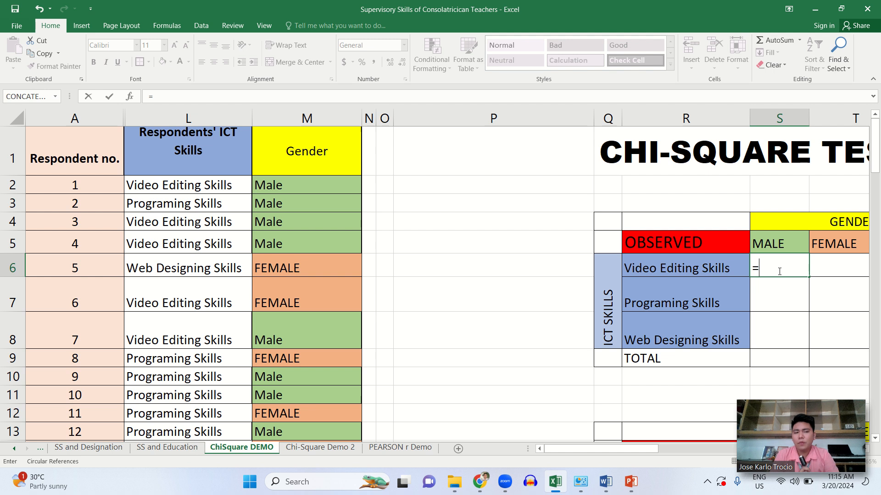
text(c)
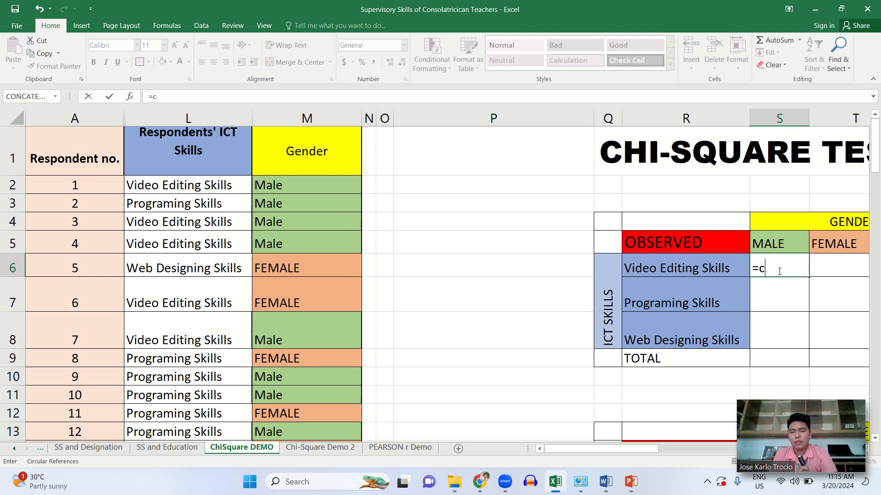
text(ount)
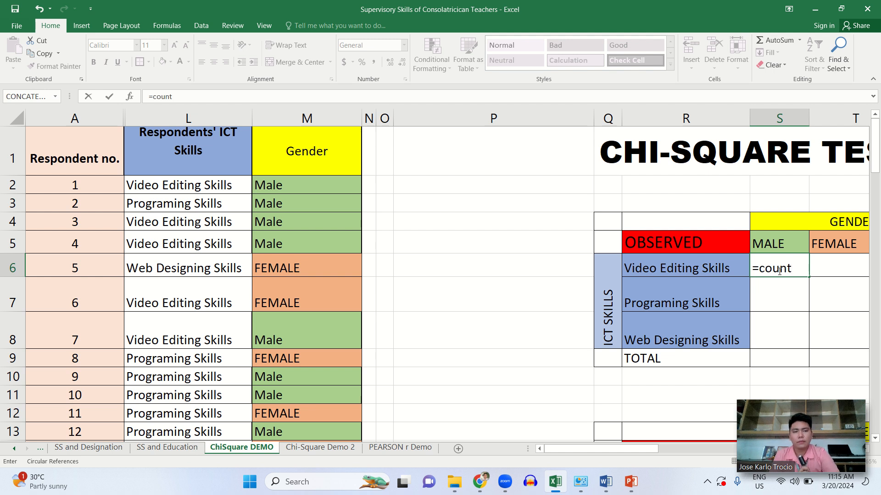
text(i)
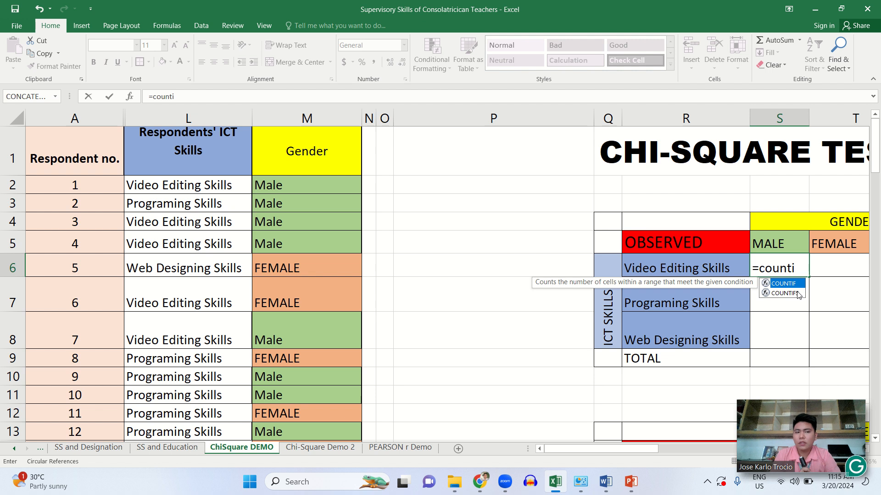
double_click(798, 295)
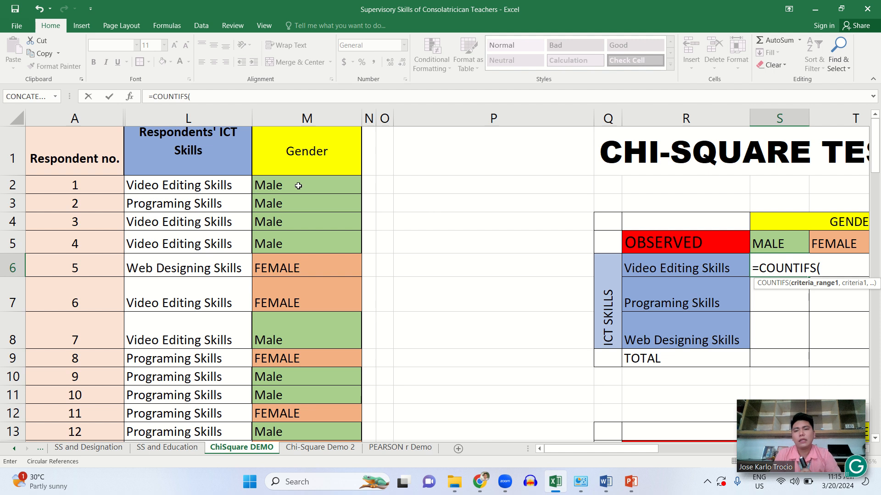
- Set the formula's first criteria range to the gender data M2:M31 and its criterion to M2 (Male)
drag(303, 182, 295, 375)
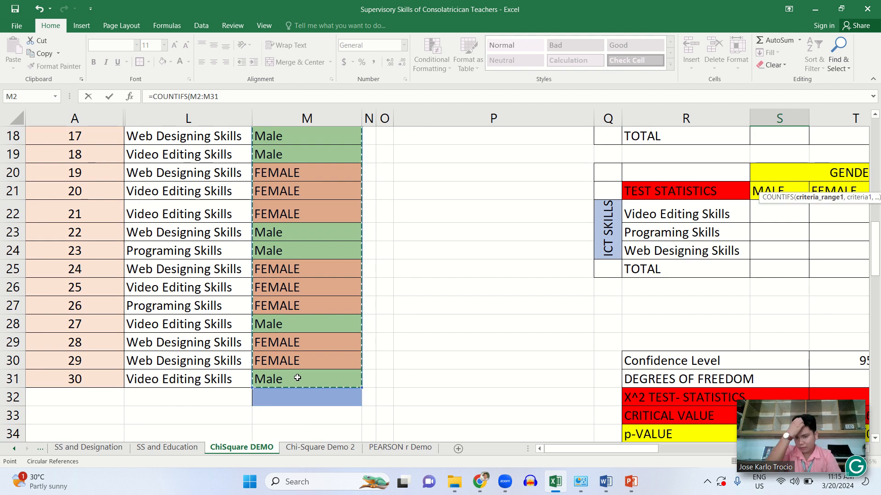
scroll(395, 254, up, 3)
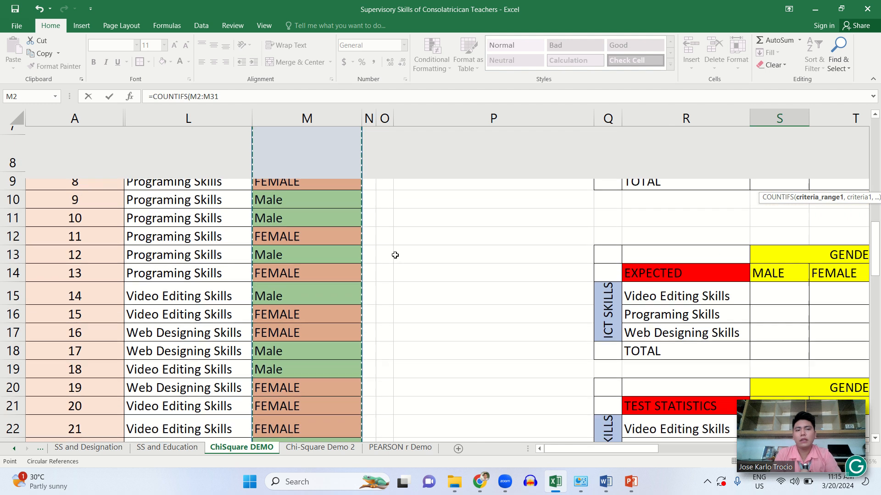
scroll(699, 208, up, 3)
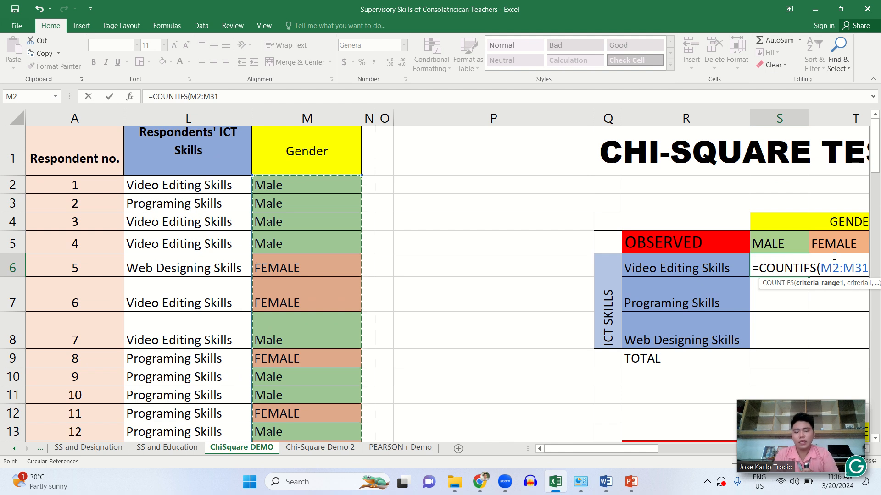
text(,)
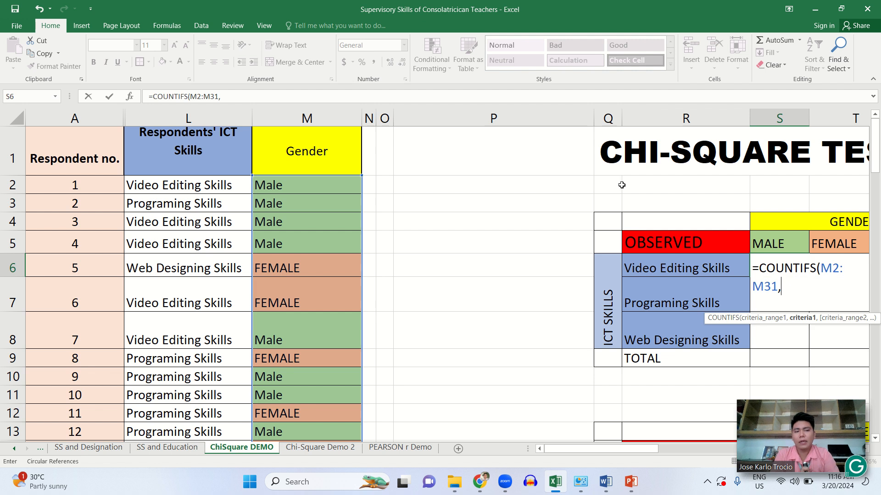
click(323, 185)
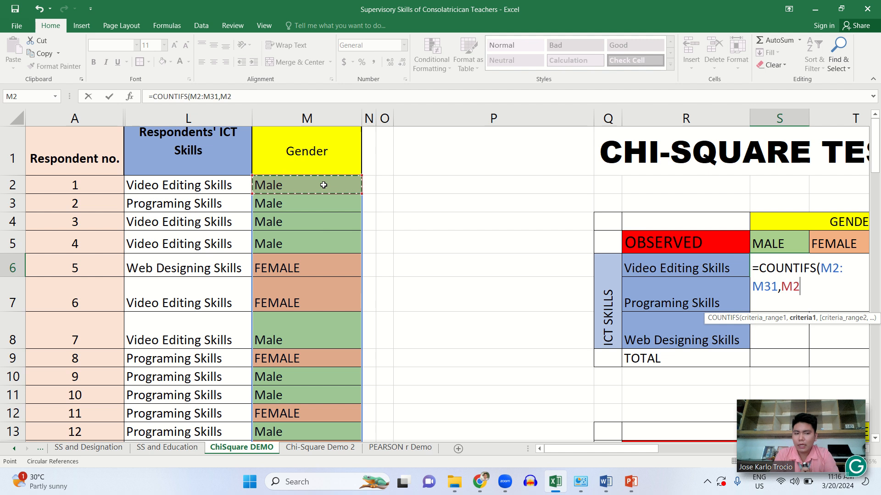
- Add the ICT skills range L2:L31 with criterion L2 (Video Editing Skills) to the formula and complete it
text(,)
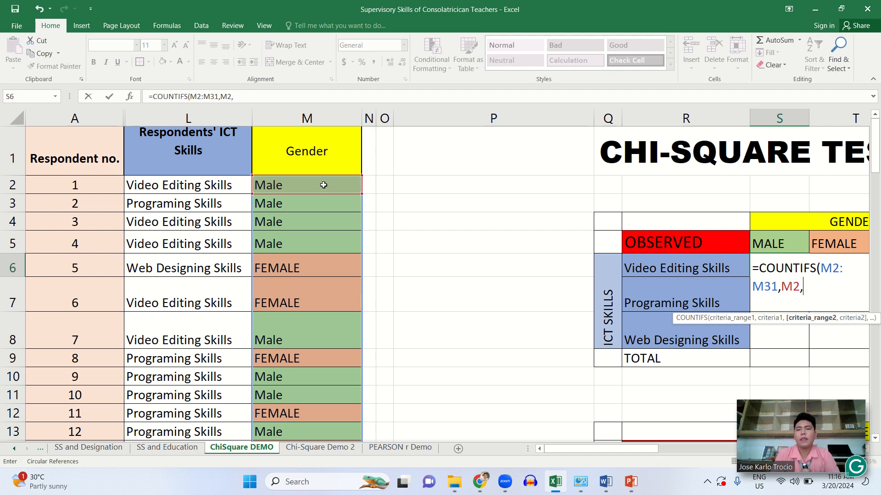
drag(232, 183, 213, 347)
scroll(615, 251, up, 6)
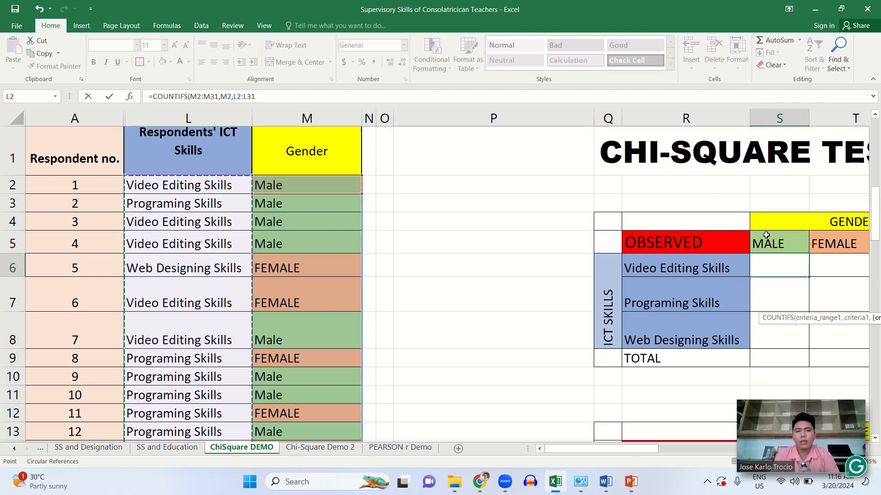
text(,)
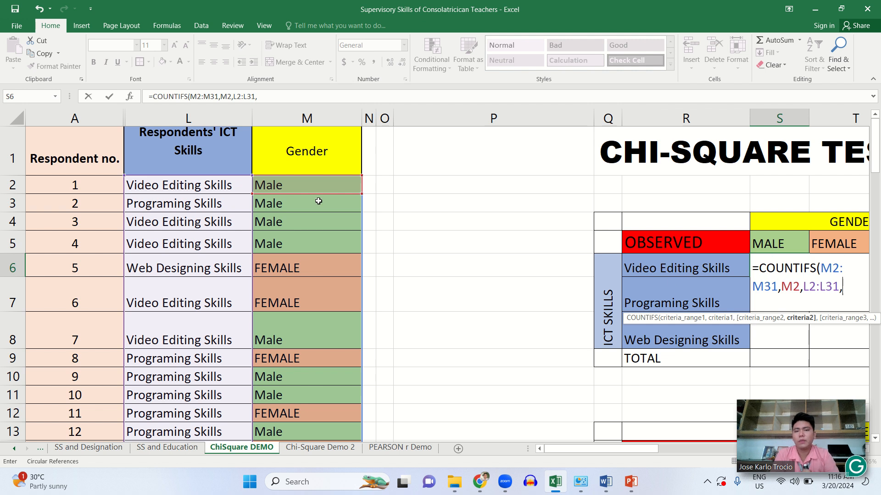
click(177, 187)
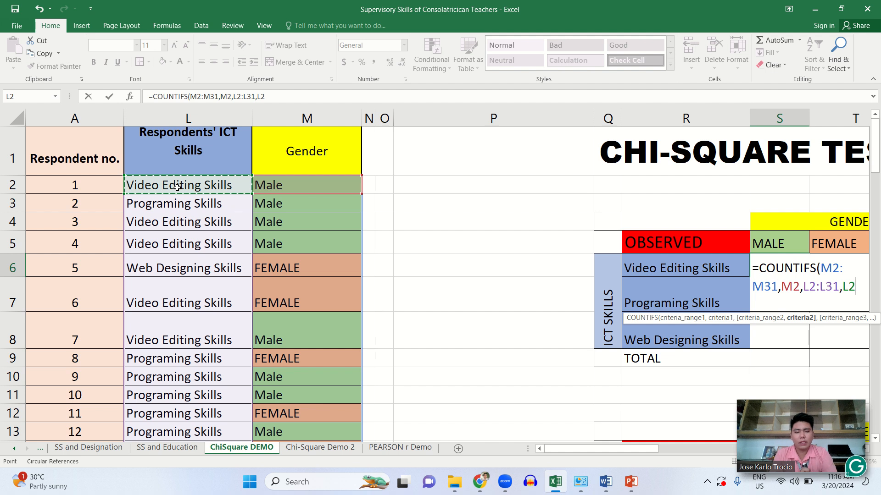
text())
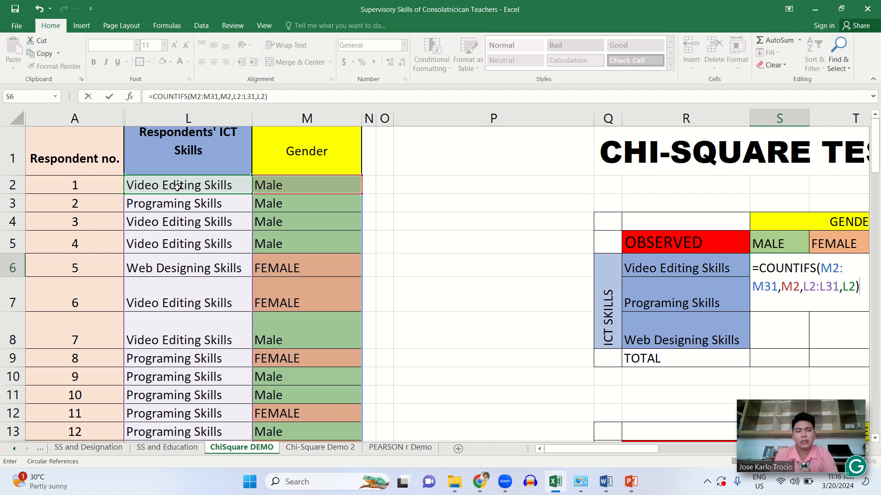
key(Return)
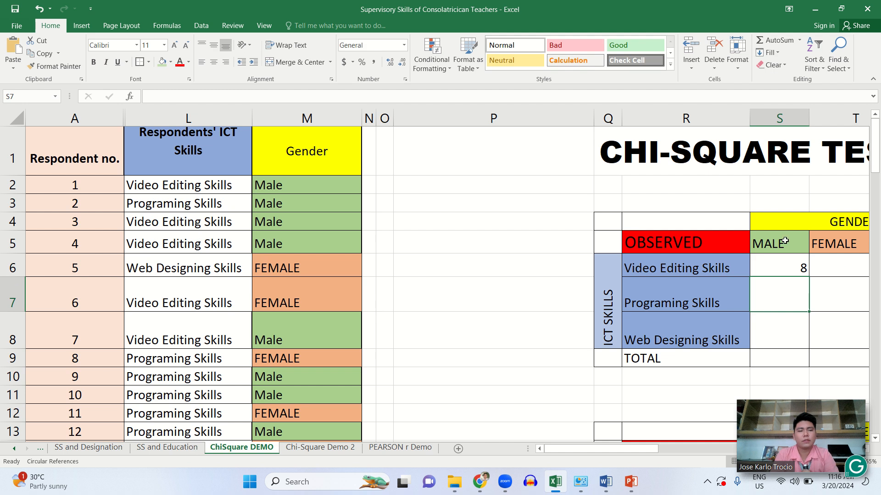
- Copy the COUNTIFS formula from S6 down to the MALE cells S7 and S8
click(793, 263)
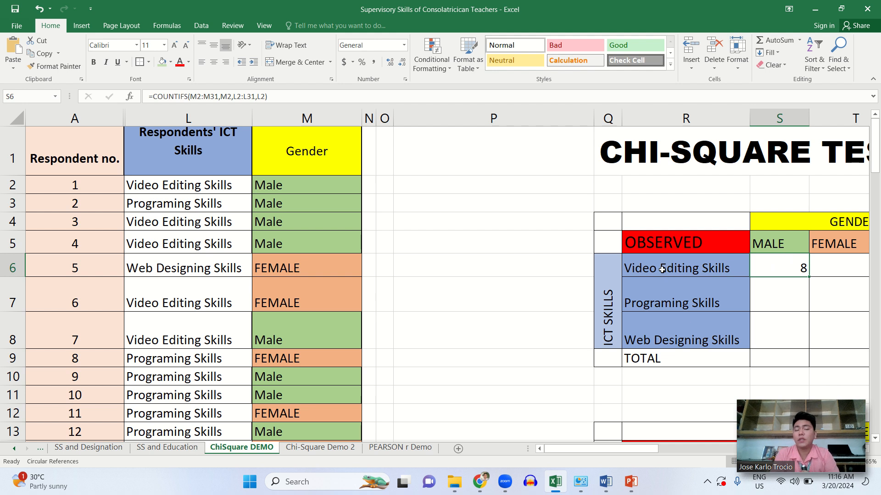
scroll(662, 270, right, 2)
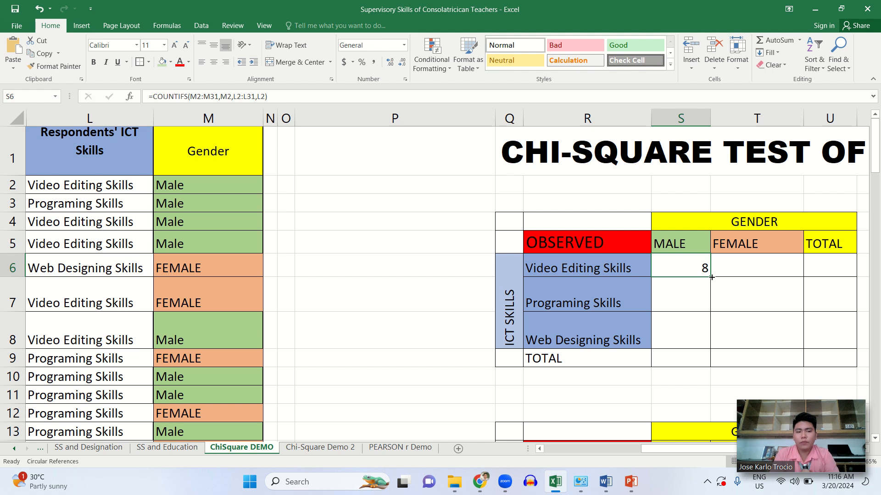
drag(712, 277, 706, 338)
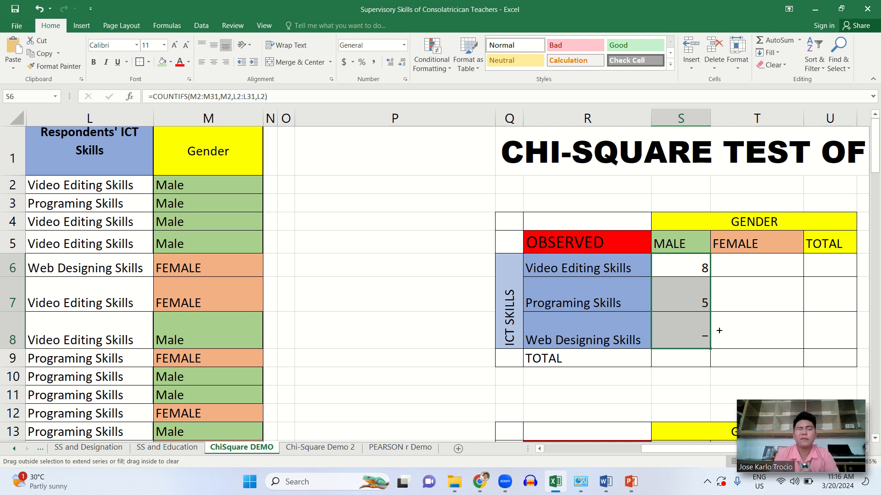
scroll(696, 300, left, 1)
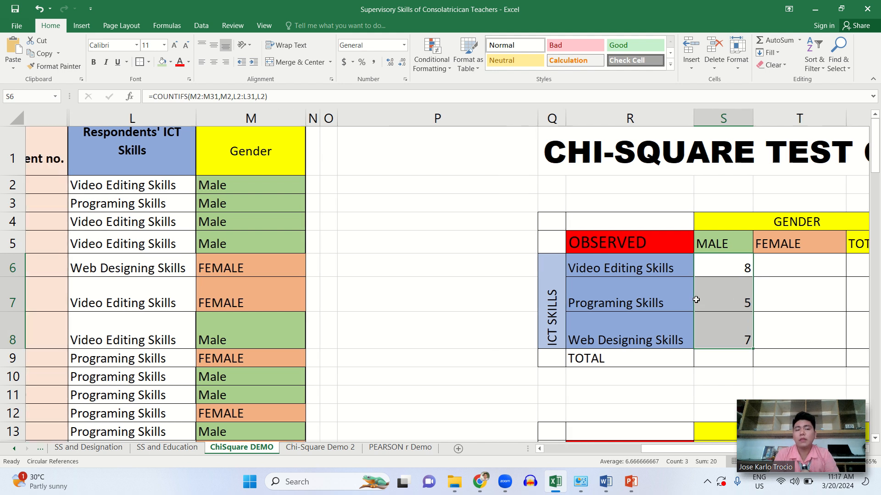
scroll(696, 299, right, 1)
- Try shifting the gender range in the S7 formula to M2:M31, then clear cells S7 and S8
click(701, 300)
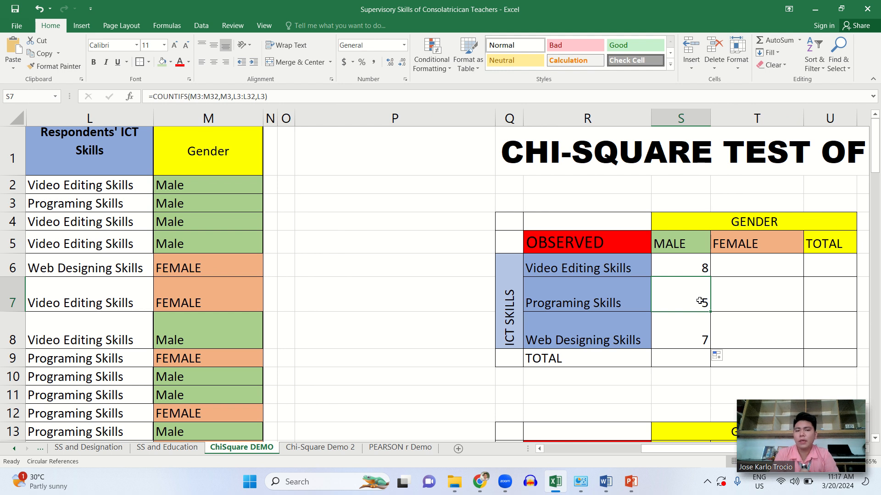
double_click(700, 301)
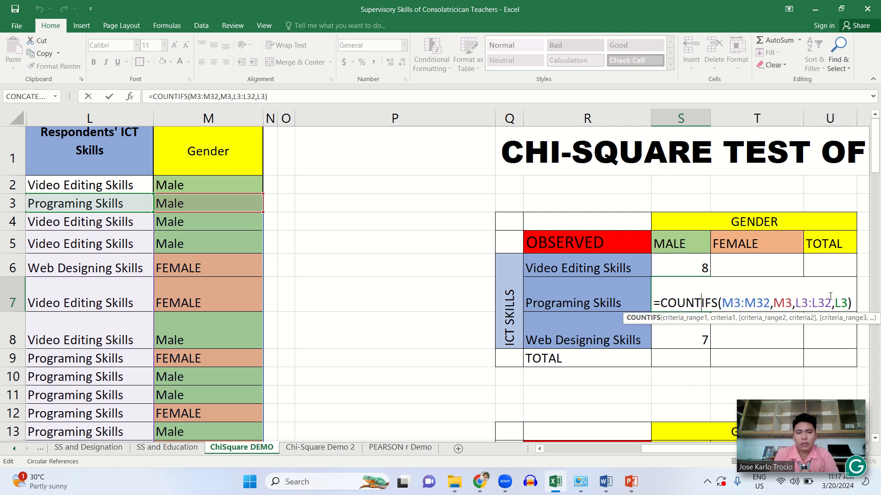
click(749, 302)
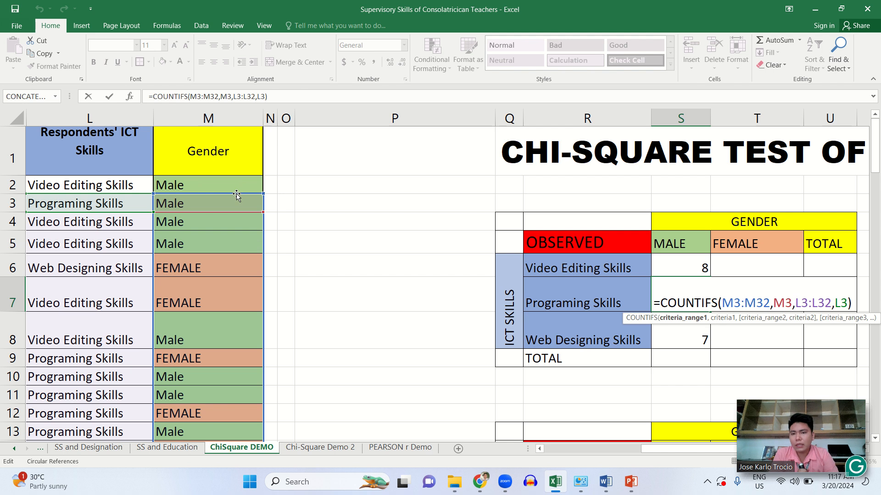
drag(237, 195, 234, 184)
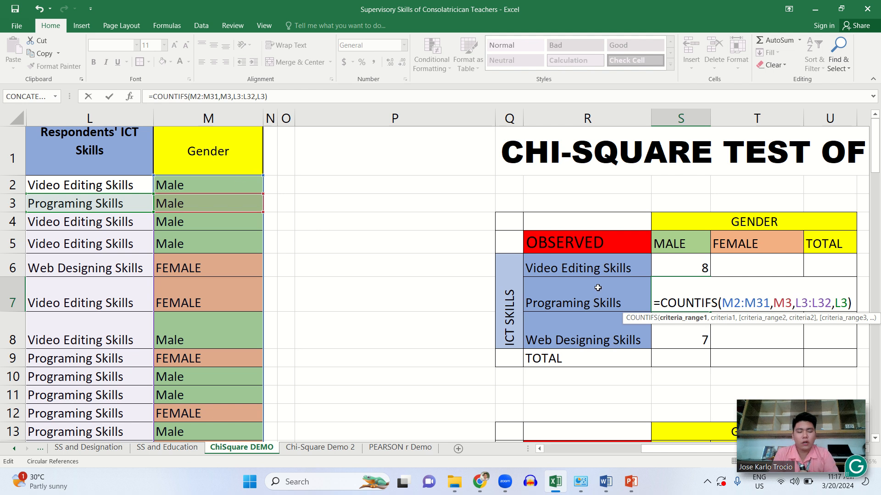
key(Return)
drag(700, 286, 703, 340)
key(Delete)
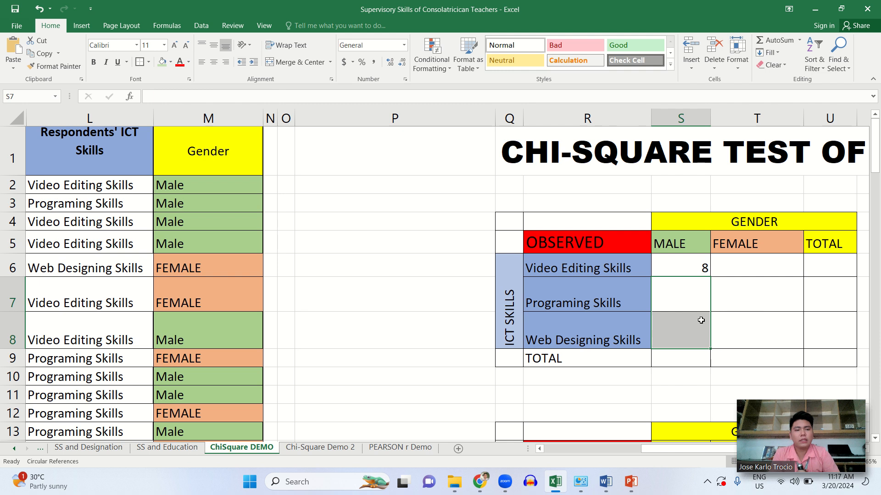
- Make the range end references $M$31 and $L$31 absolute in the S6 formula and copy it down to S8
double_click(686, 271)
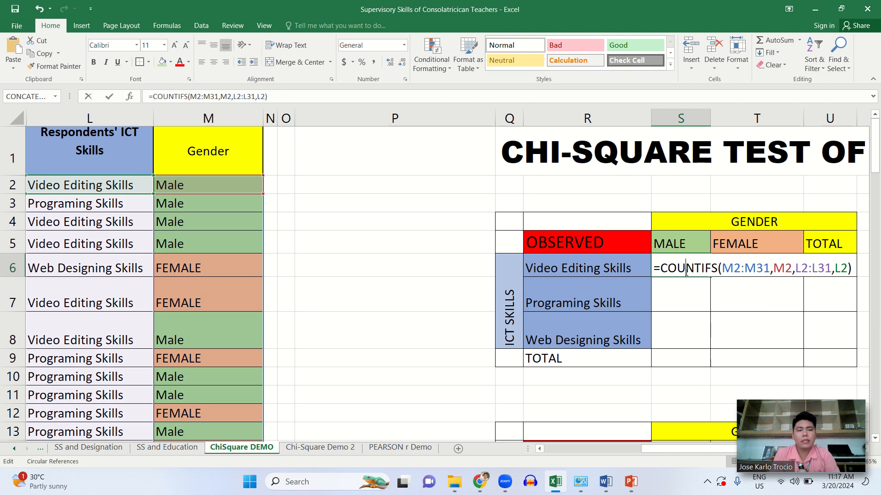
click(750, 270)
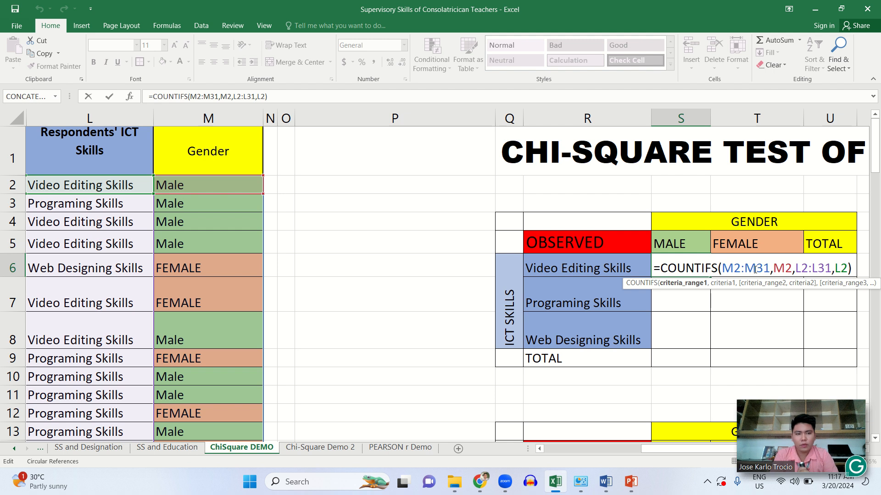
drag(763, 270, 736, 270)
click(753, 271)
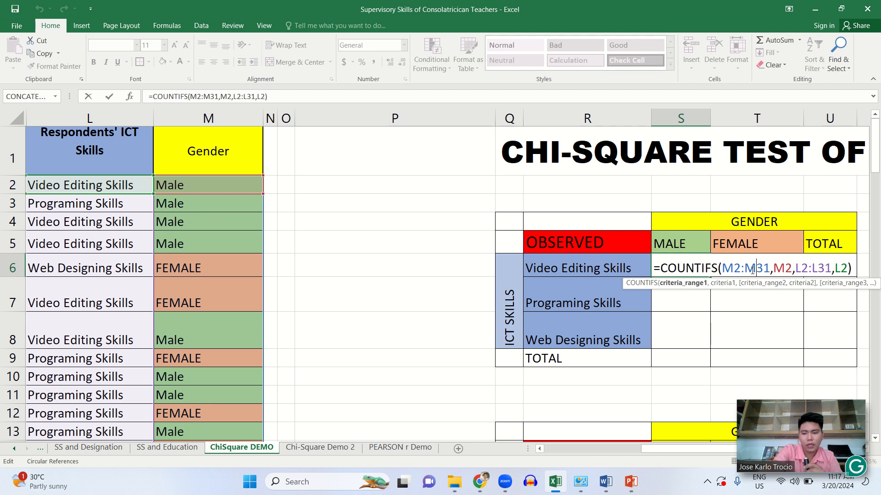
key(F4)
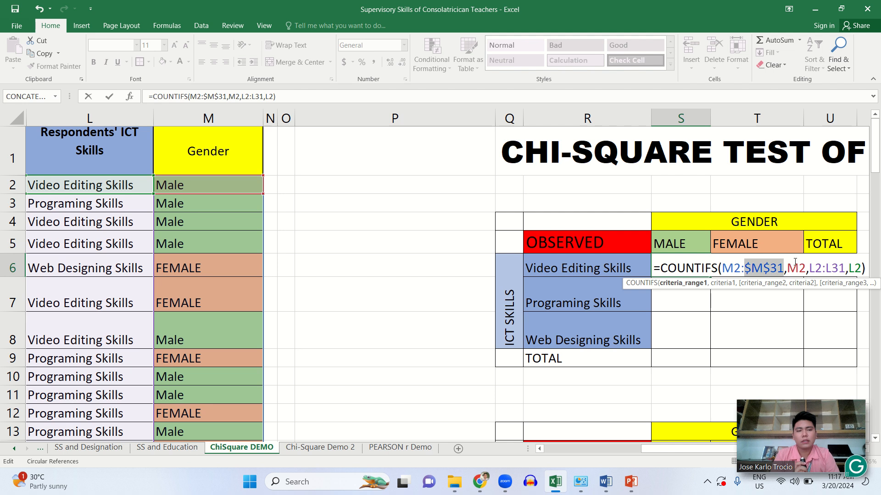
click(825, 268)
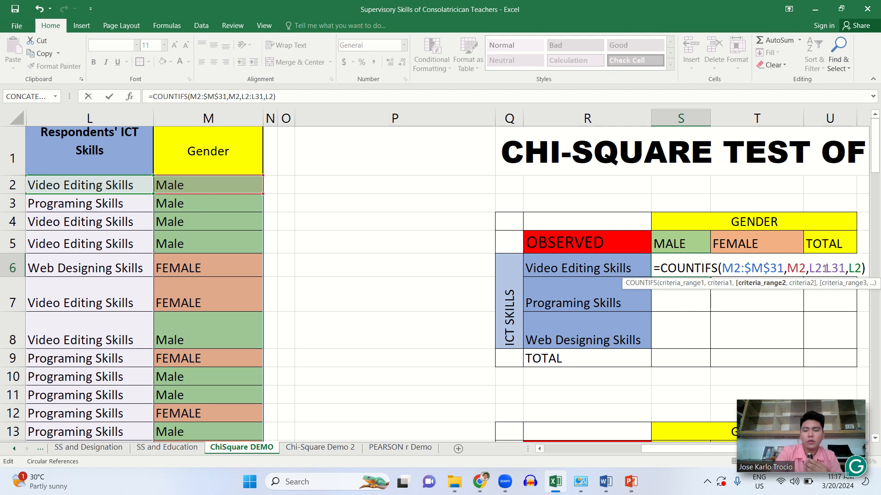
key(F4)
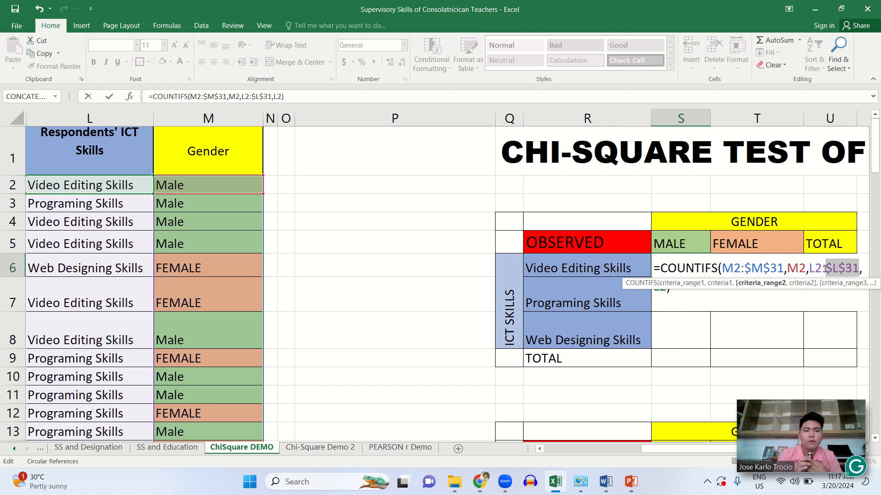
key(Return)
click(702, 267)
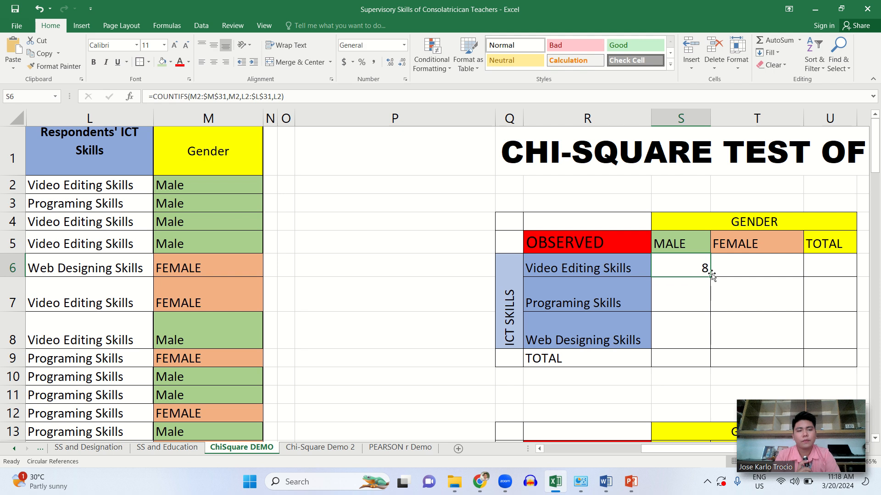
drag(710, 276, 706, 334)
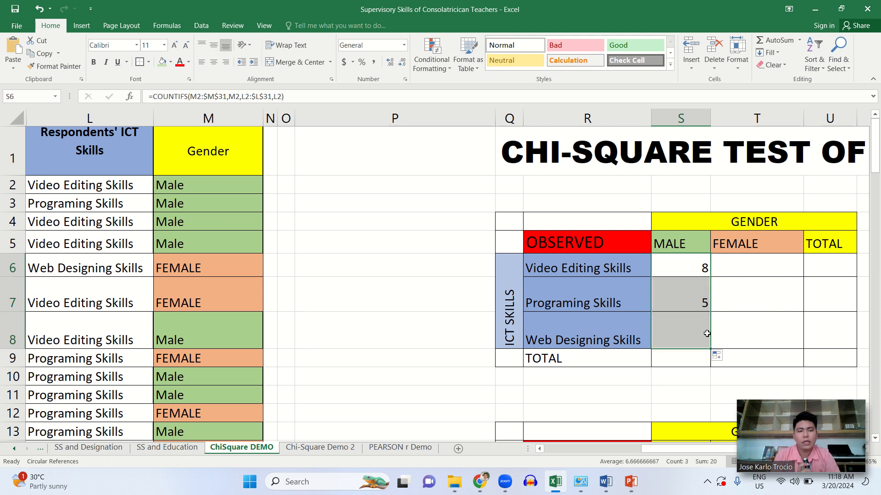
- Make the range start references $M$2 and $L$2 absolute in the S6 formula
double_click(687, 268)
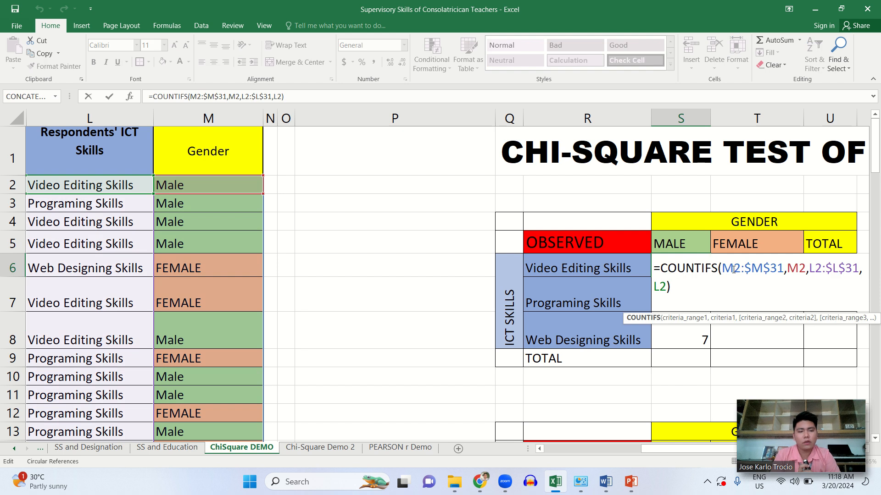
click(734, 269)
key(F4)
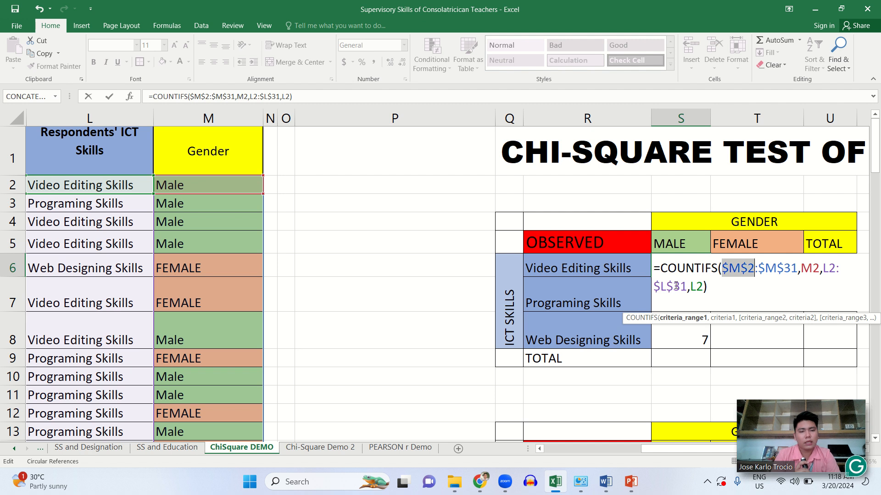
click(830, 269)
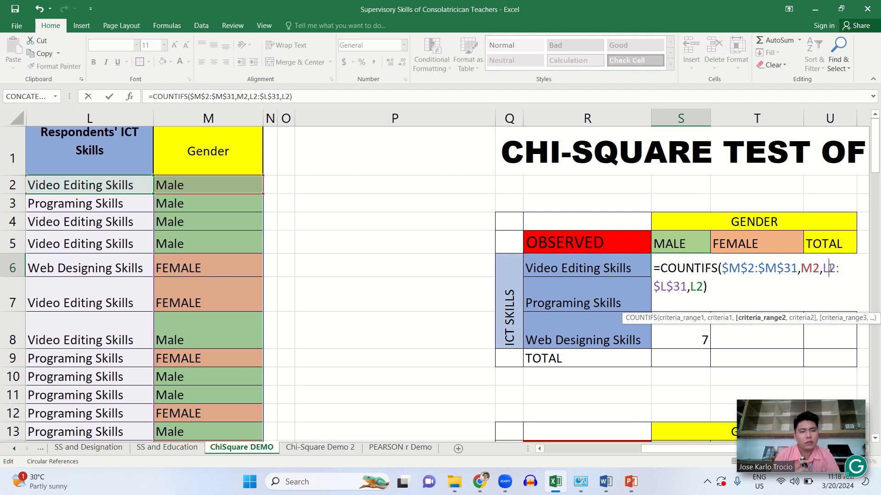
key(F4)
key(Return)
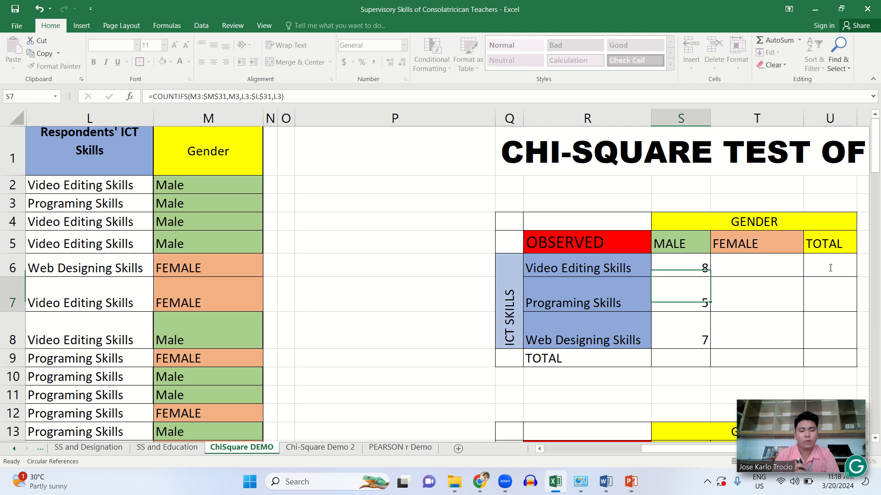
- Copy the S6 formula with its locked ranges down to S8 and check the criteria references in S7
click(702, 271)
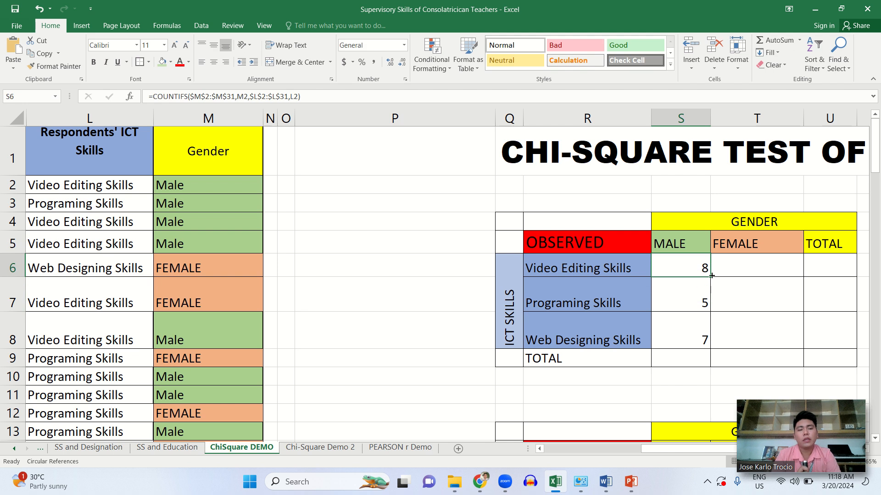
drag(711, 278, 707, 337)
click(685, 293)
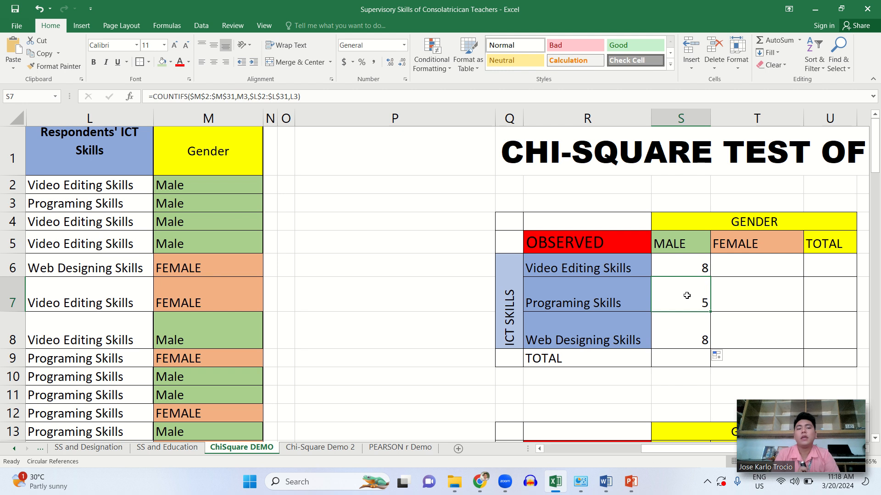
double_click(685, 293)
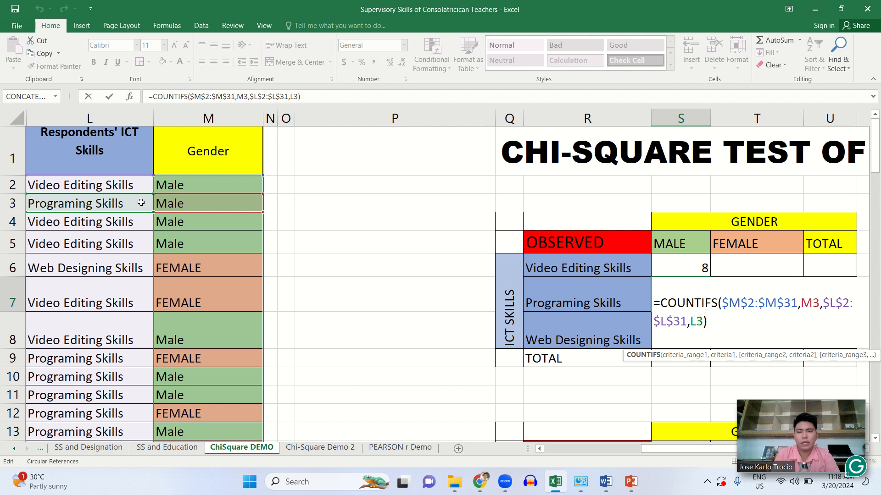
key(Return)
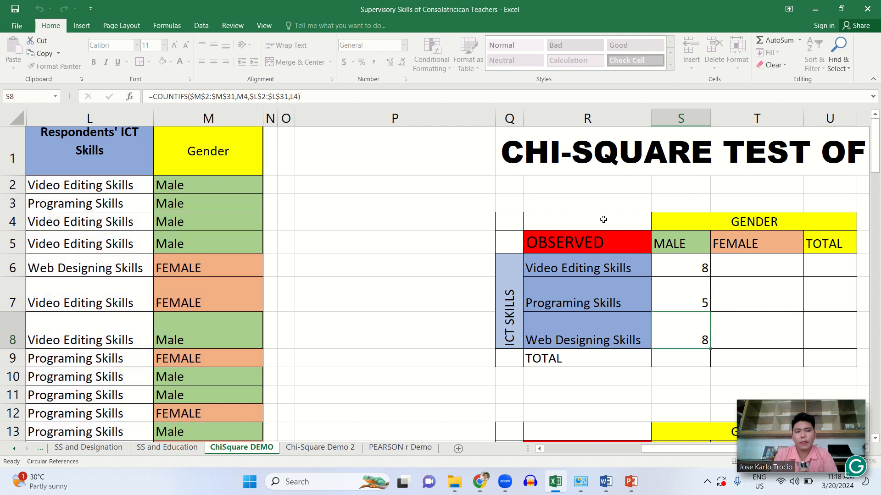
- Set the ICT skill criterion in the S8 formula to L6 (Web Designing Skills)
double_click(692, 327)
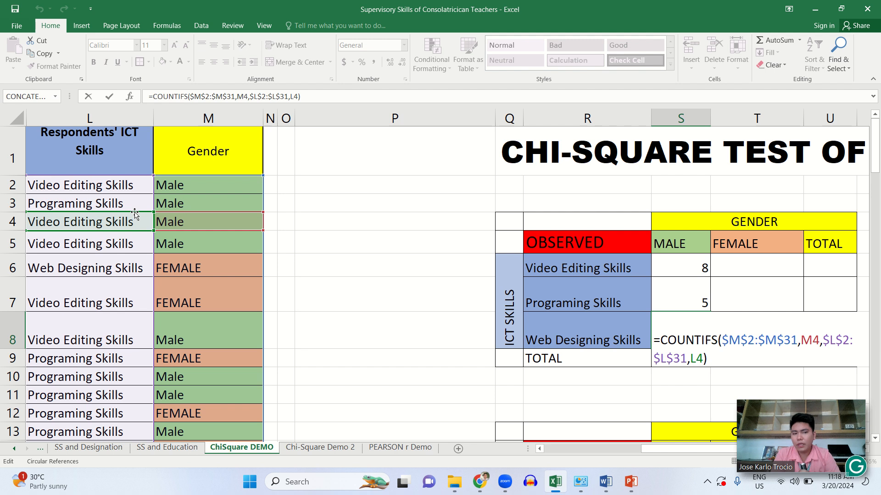
click(134, 267)
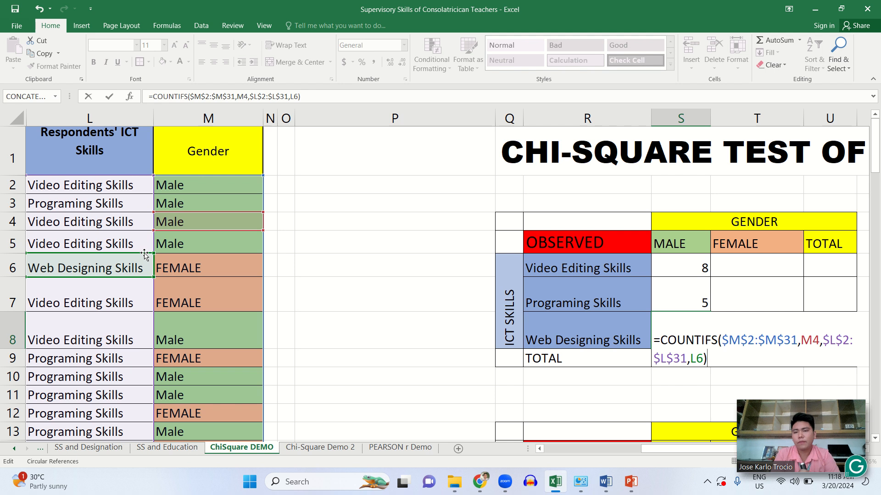
key(Up)
key(Up)
key(Down)
key(Down)
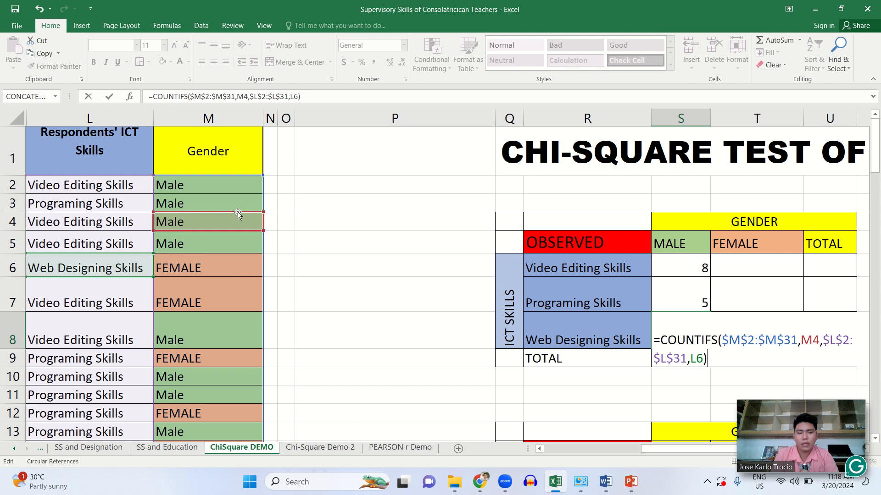
key(Return)
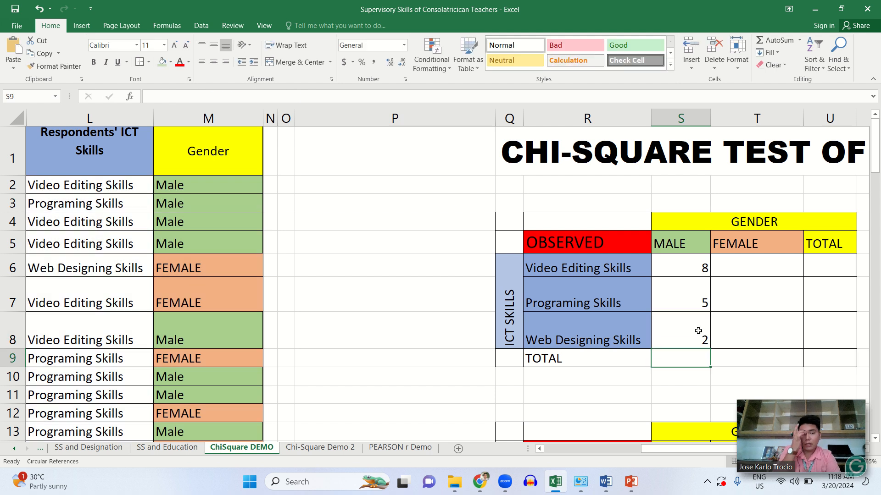
- Check the criteria in the S8 formula and total the male counts S6:S8 in S9 with SUM
double_click(699, 331)
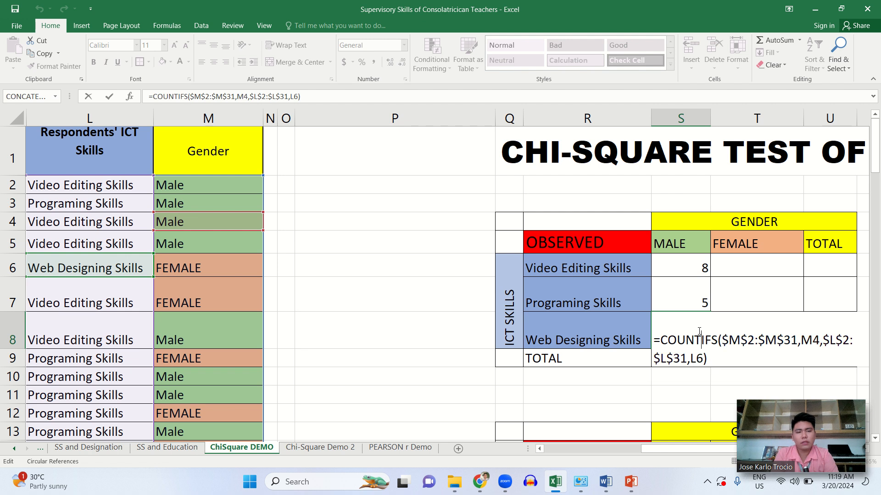
key(Return)
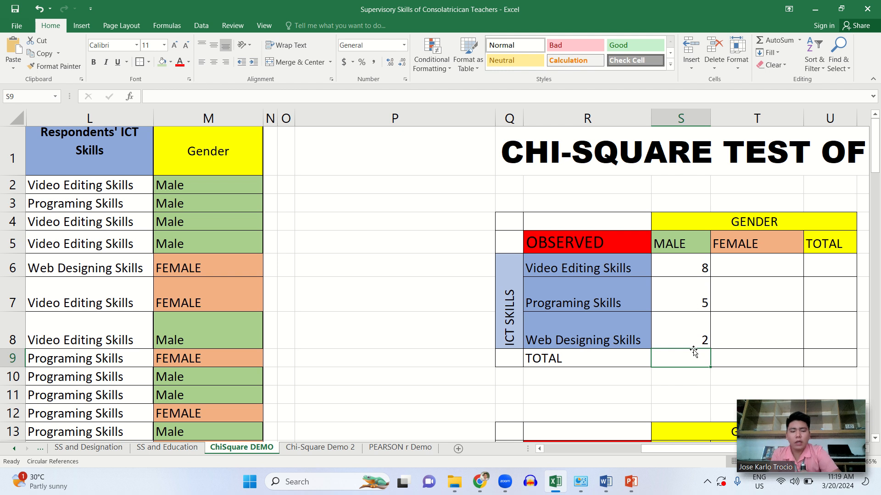
text(=)
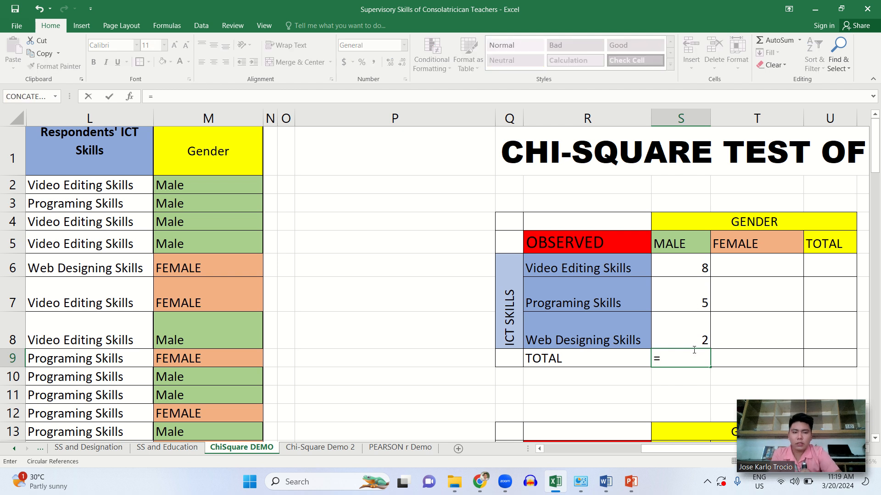
text(sum)
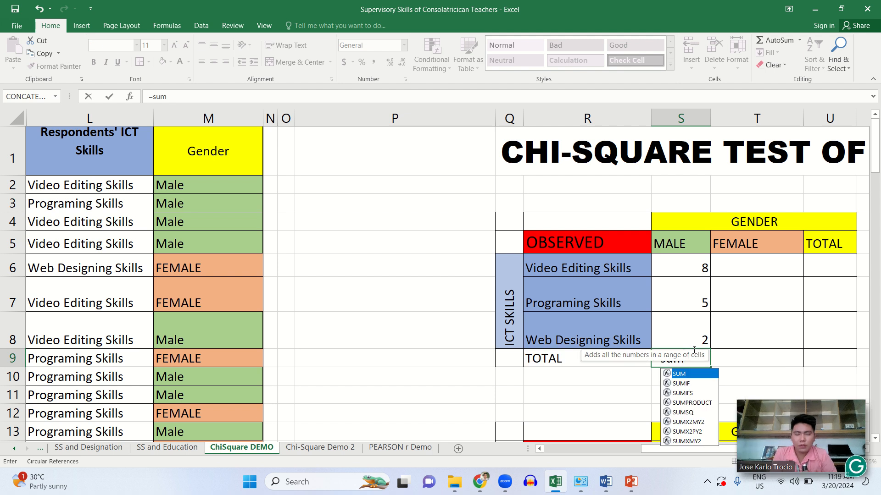
double_click(698, 375)
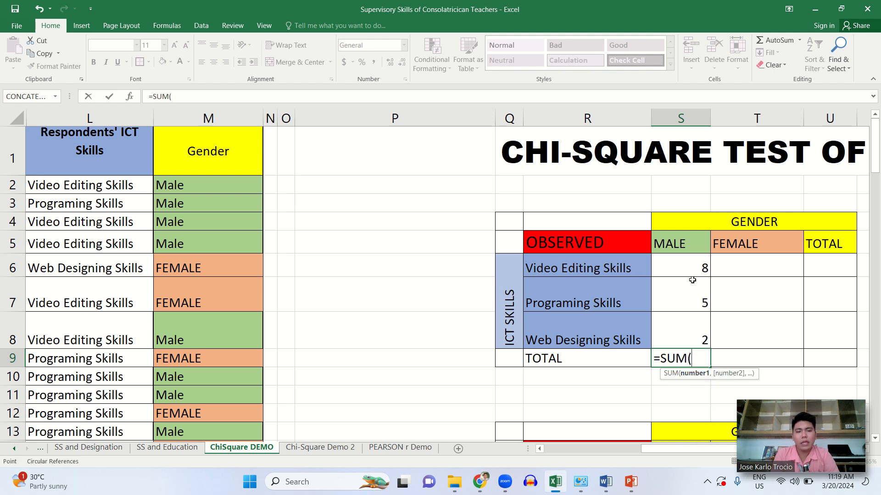
drag(692, 280, 688, 337)
key(Return)
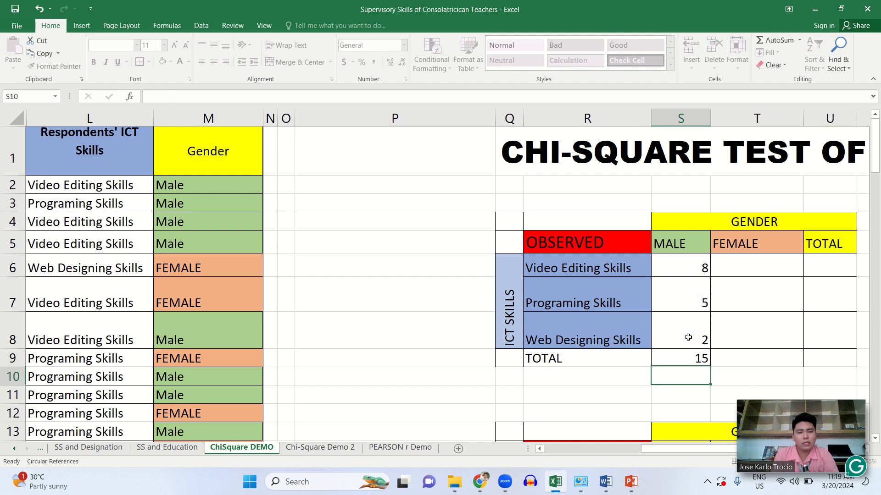
- Start a COUNTIFS formula in T6 with gender range M2:M31 and criterion M25 (FEMALE)
click(770, 265)
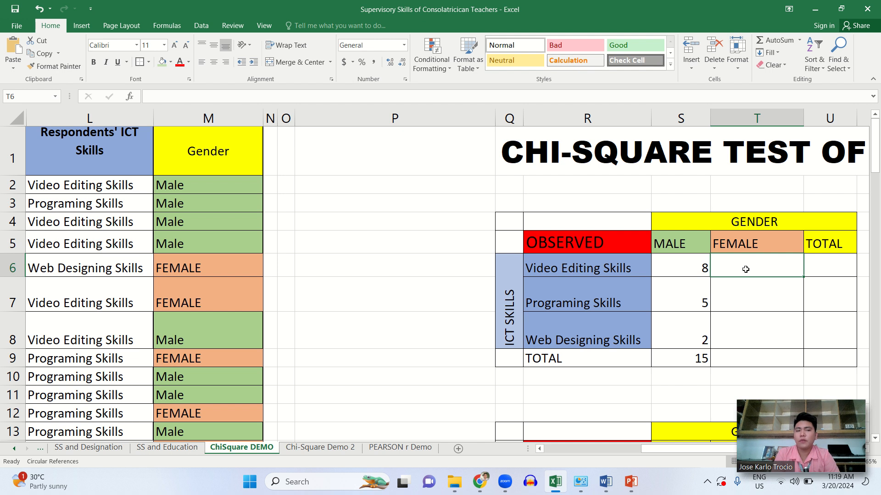
text(=)
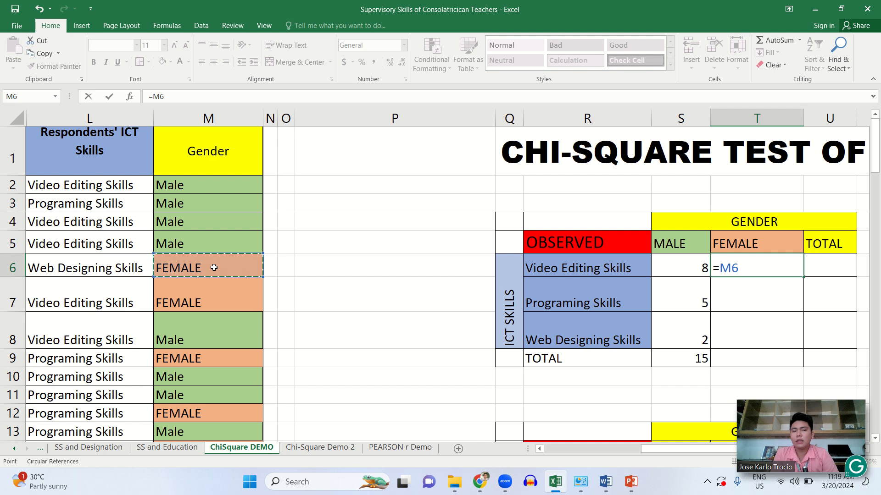
key(BackSpace)
key(BackSpace)
text(coun)
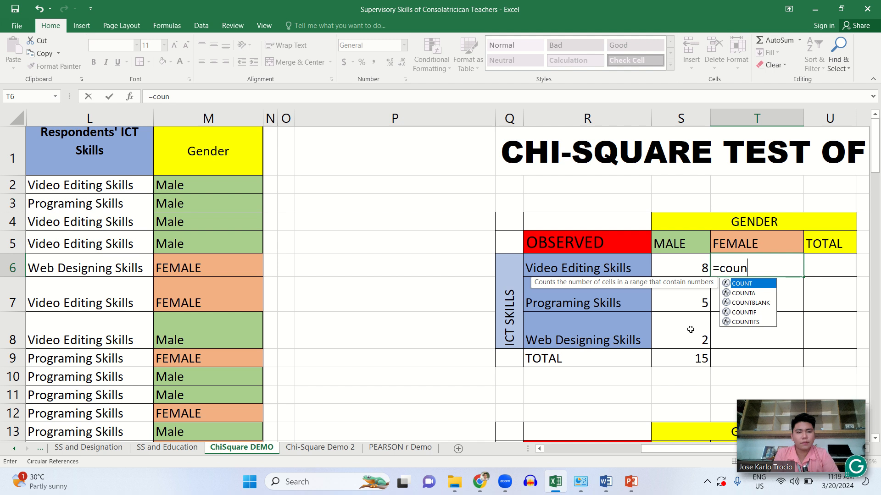
double_click(768, 322)
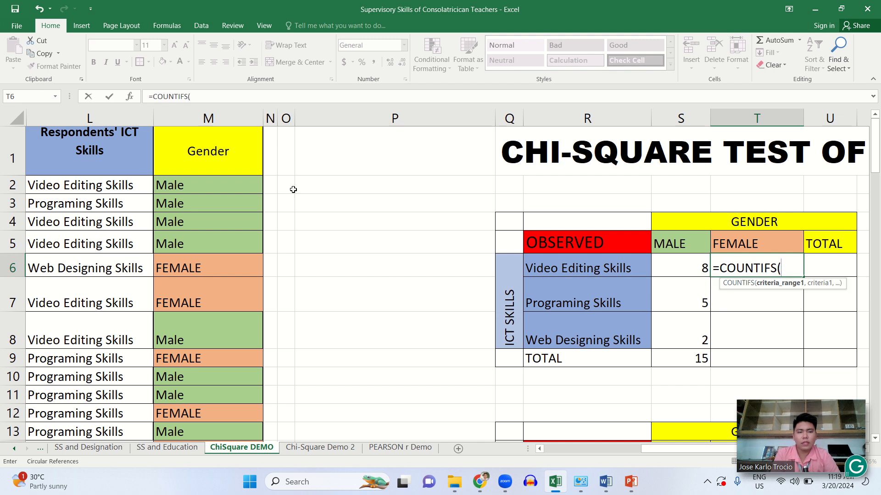
drag(235, 188, 211, 346)
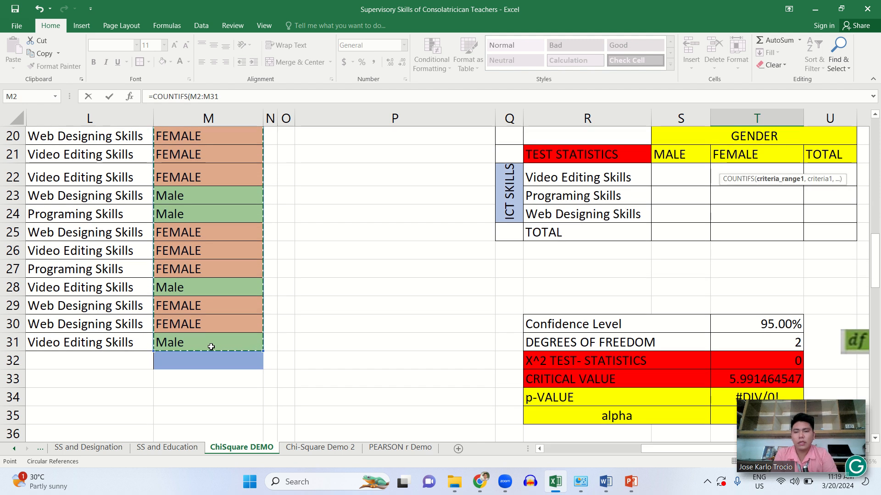
text(,)
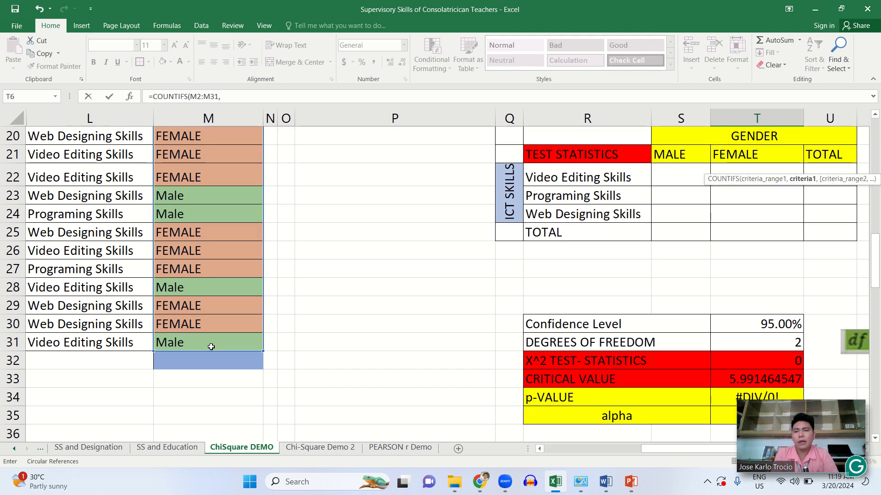
click(215, 234)
text(,)
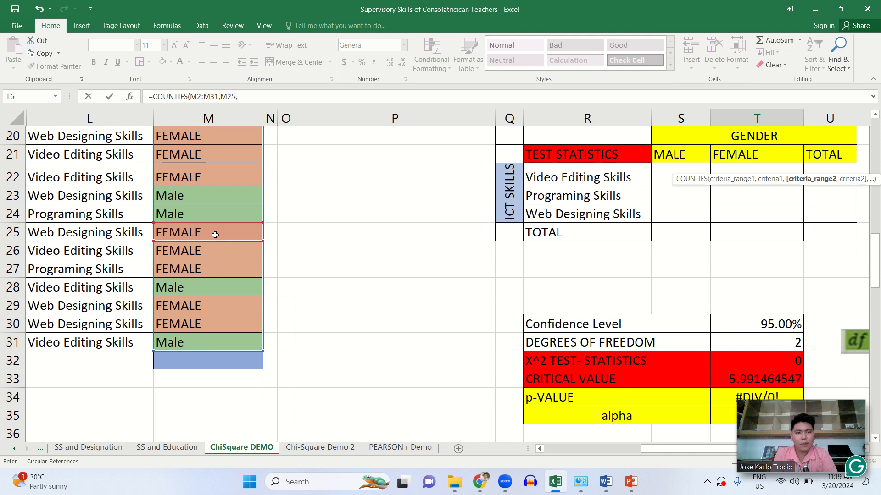
- Add the ICT skills range L2:L31 and criterion L2 (Video Editing Skills) to the T6 formula
scroll(616, 218, up, 4)
scroll(616, 219, left, 2)
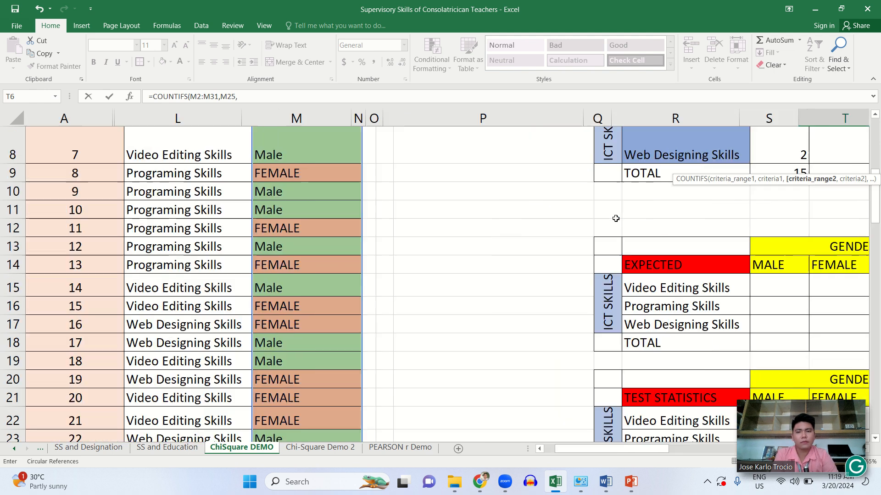
scroll(616, 218, up, 2)
scroll(801, 201, right, 2)
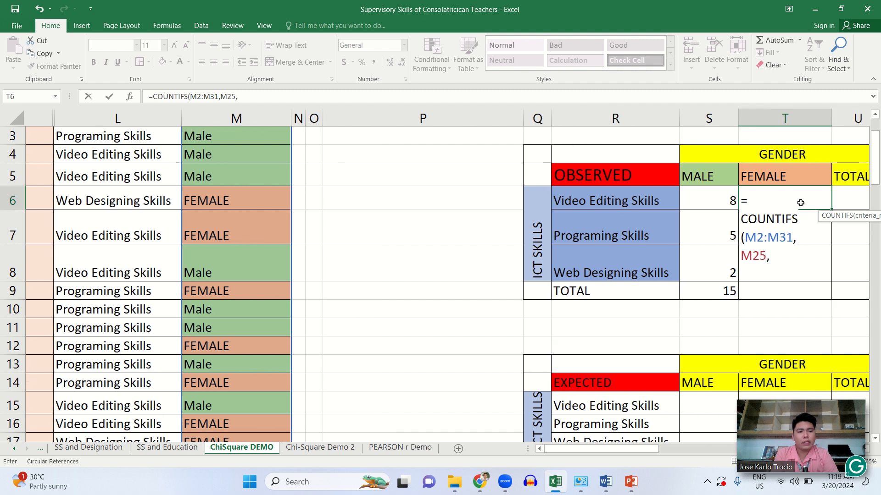
scroll(240, 184, up, 2)
scroll(240, 185, left, 1)
scroll(240, 184, left, 1)
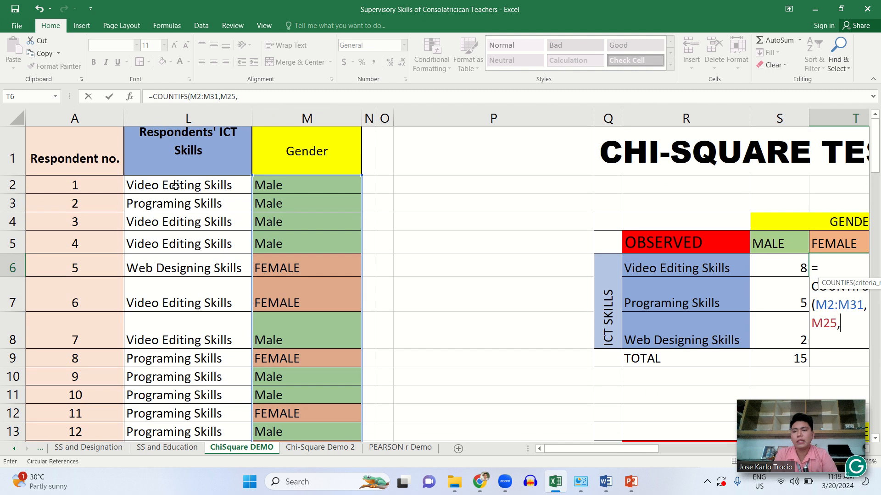
drag(174, 184, 173, 344)
scroll(615, 283, up, 6)
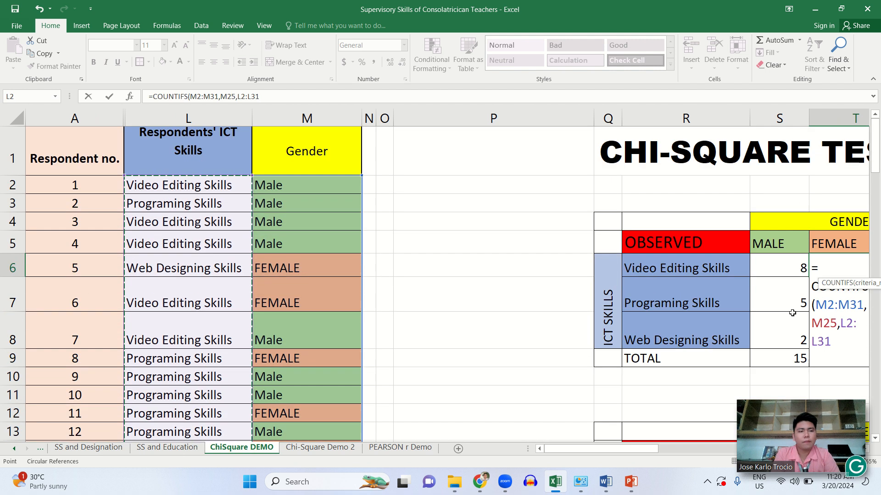
text(,)
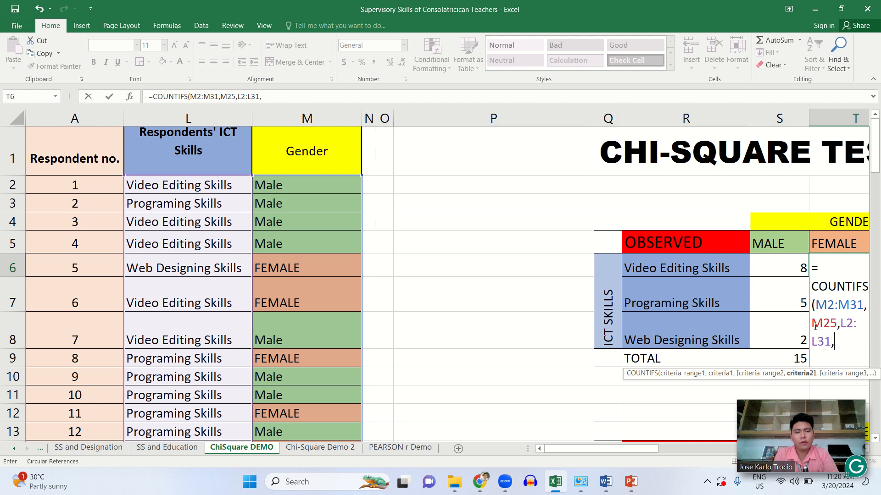
click(177, 185)
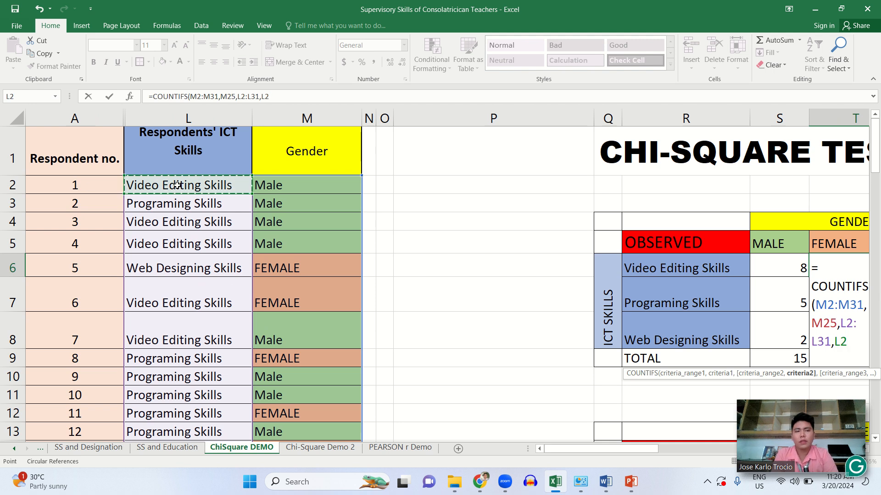
- Lock both ranges in the T6 formula as $M$2:$M$31 and $L$2:$L$31 and complete the formula
click(828, 305)
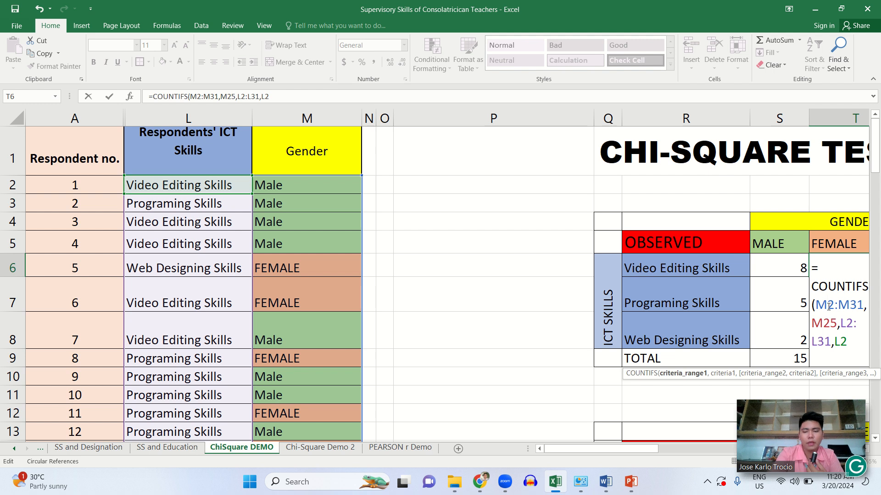
key(F4)
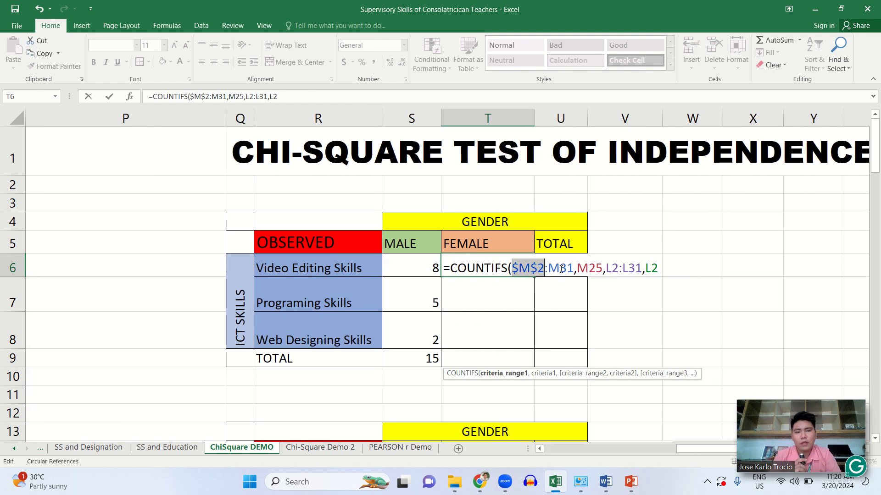
click(560, 269)
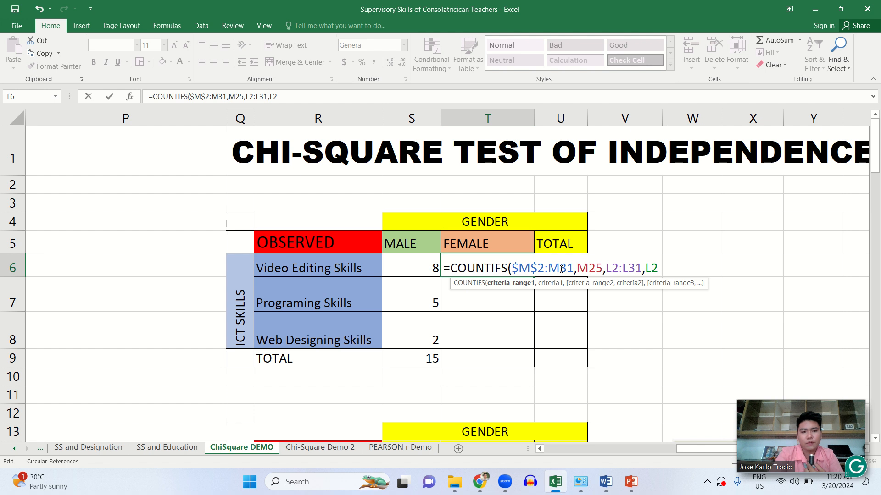
key(F4)
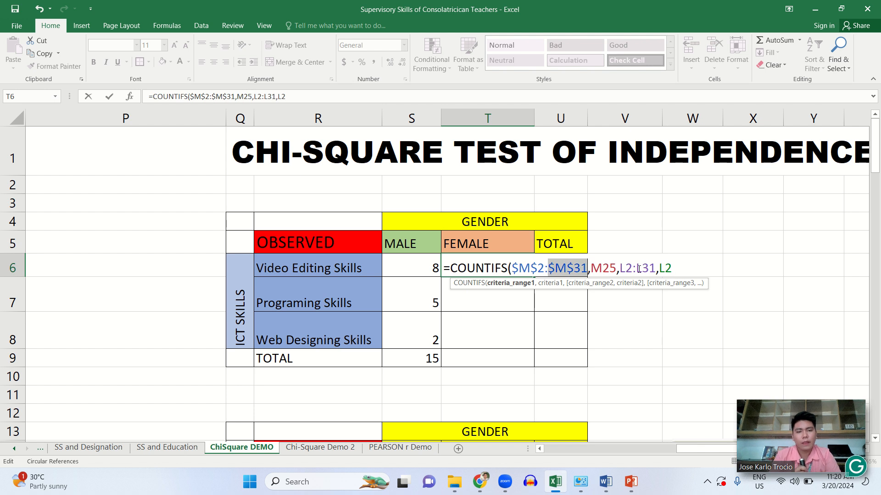
click(632, 268)
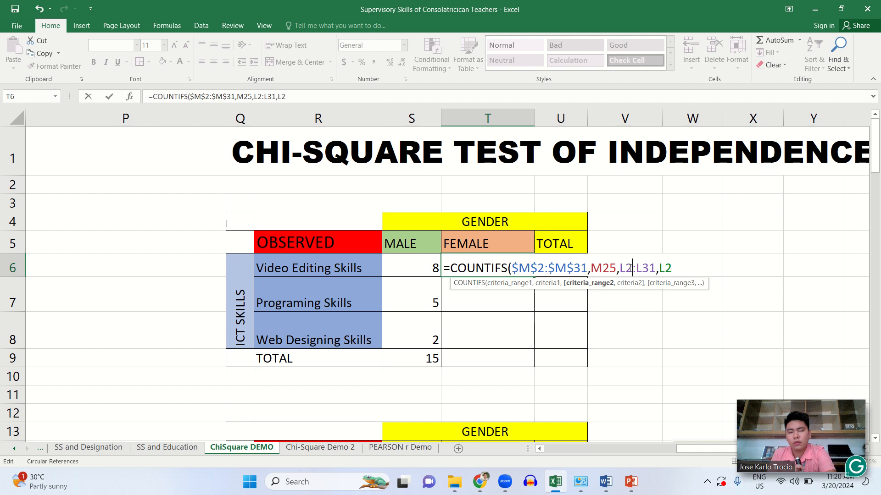
key(F4)
click(659, 269)
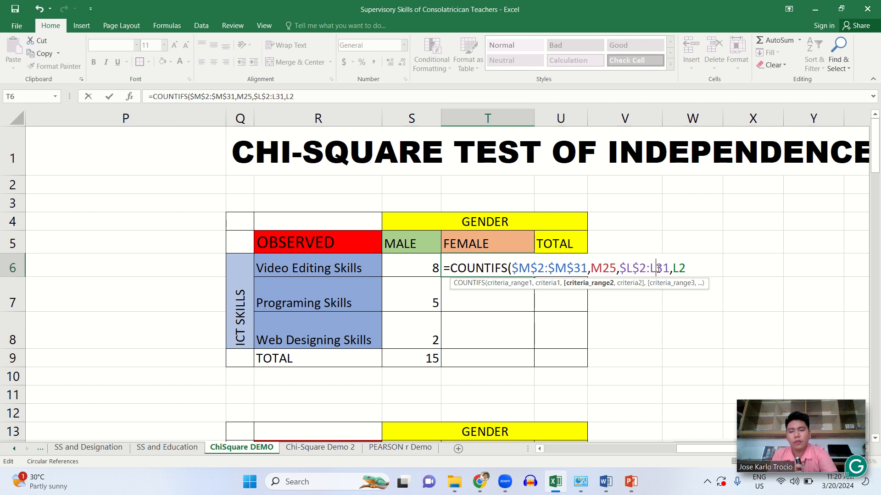
key(F4)
text())
key(Return)
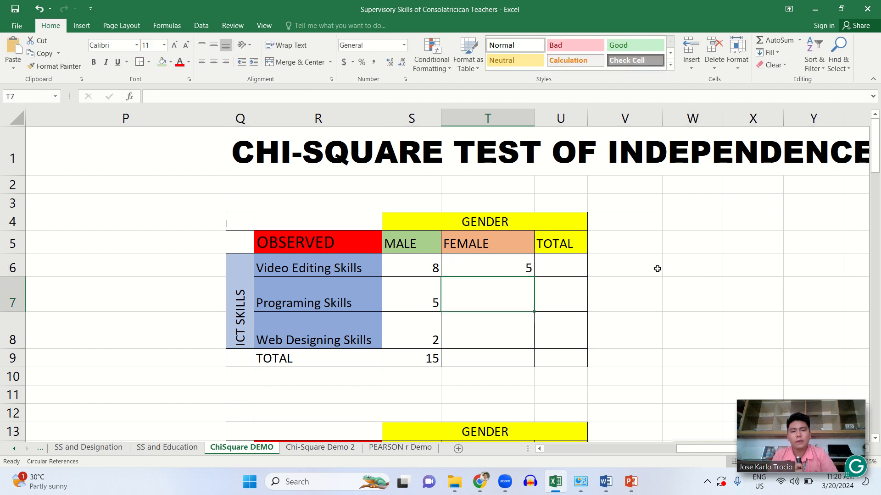
- Copy the T6 formula down to T8 and check the criteria references in T7
scroll(506, 266, left, 10)
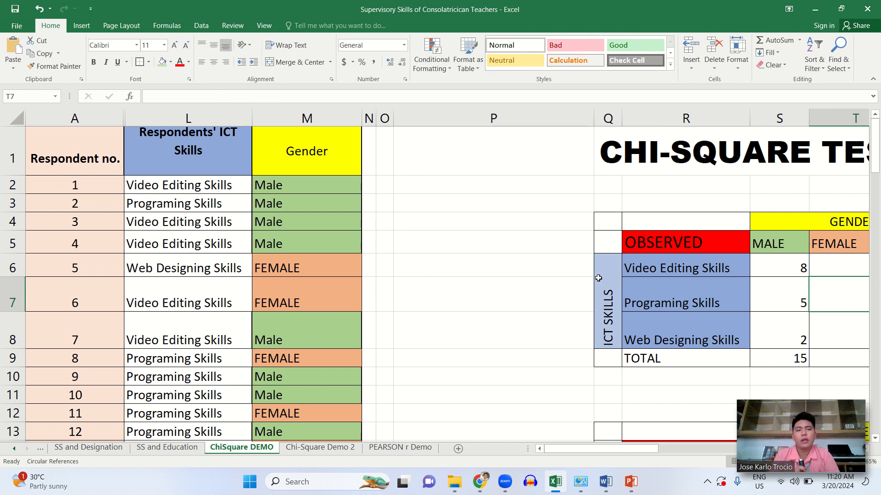
scroll(598, 278, down, 2)
click(716, 238)
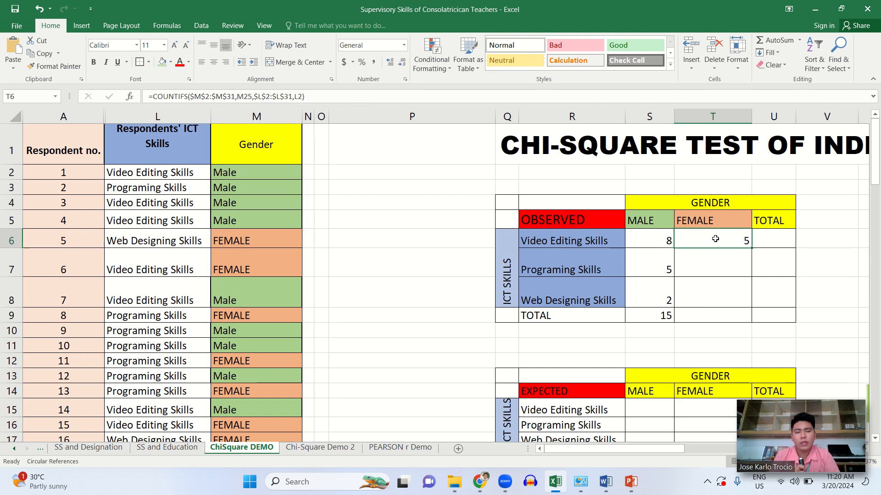
drag(752, 250, 745, 297)
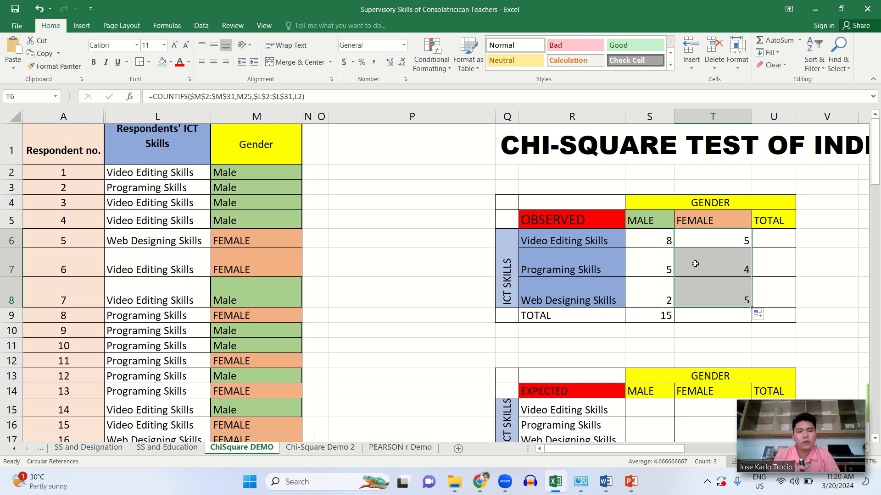
double_click(700, 267)
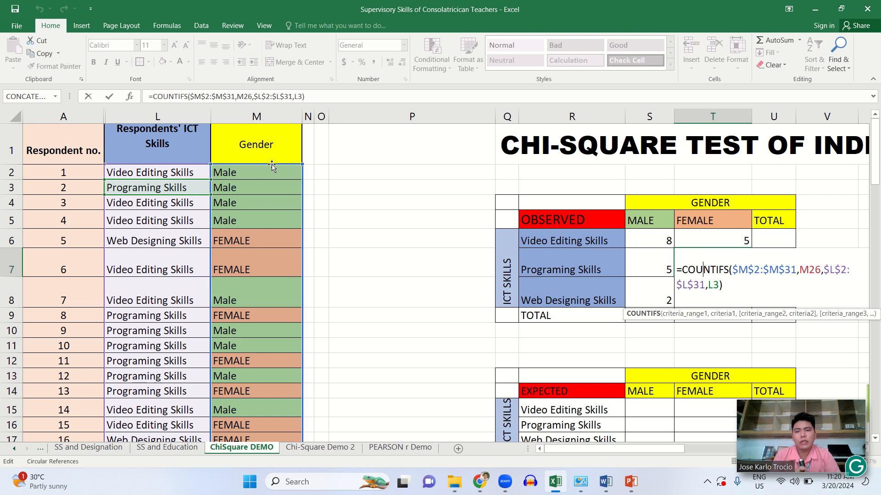
key(Return)
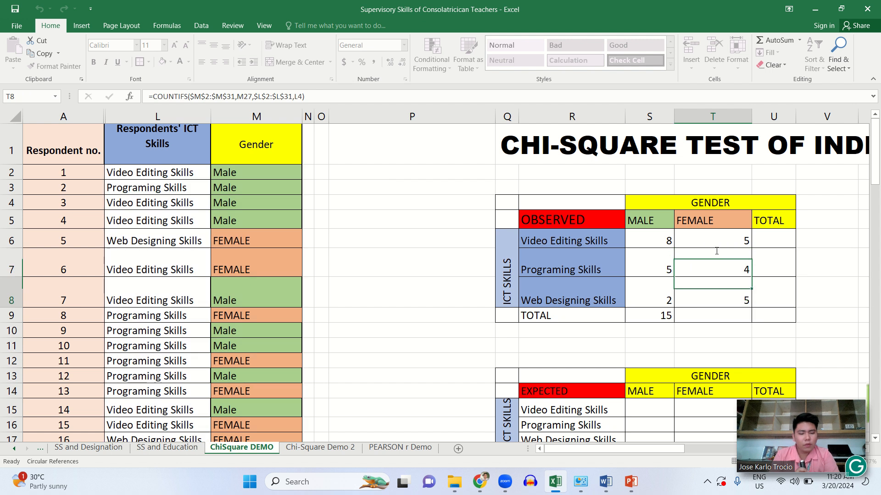
double_click(724, 259)
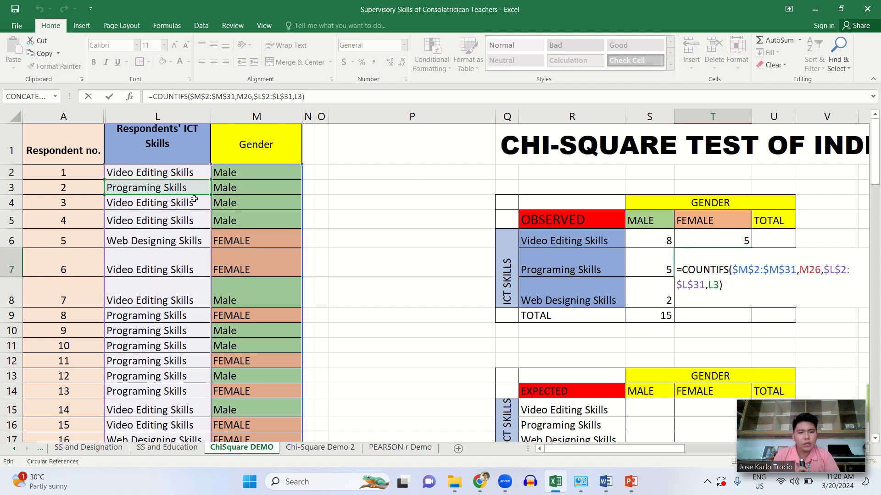
key(Return)
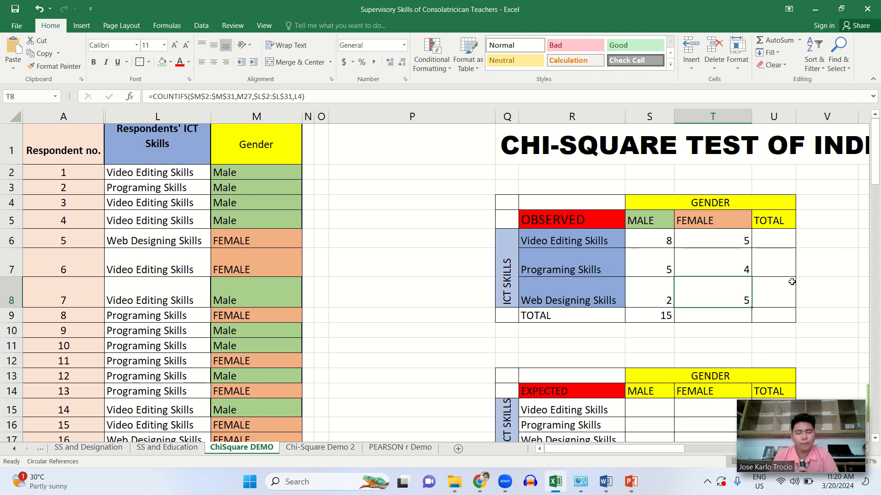
- Change the skill criterion in the T8 COUNTIFS formula to L6 (Web Designing Skills)
double_click(739, 294)
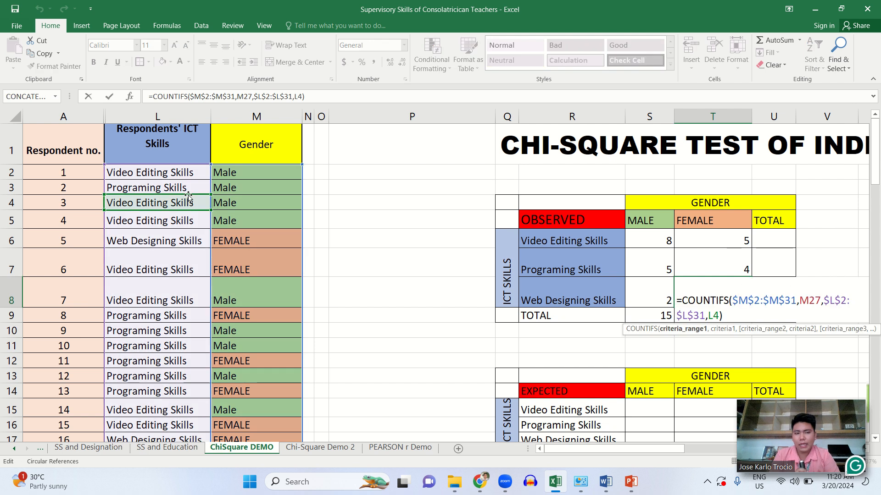
click(190, 220)
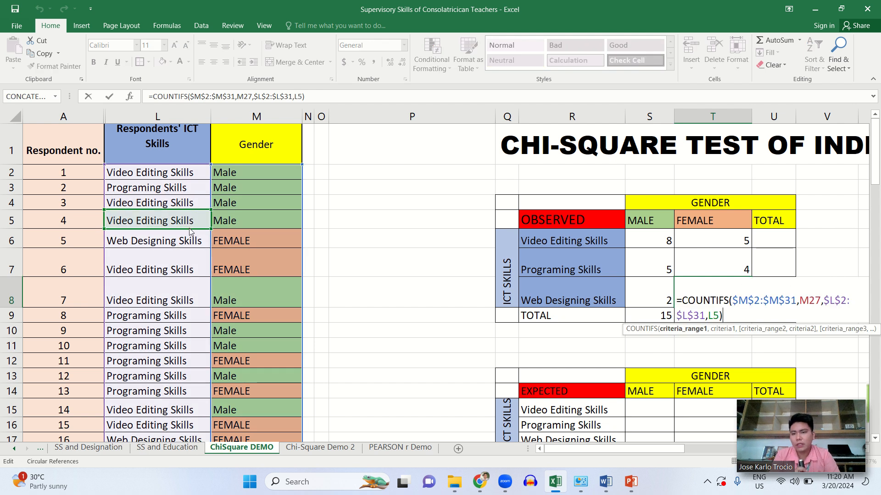
click(190, 234)
key(Return)
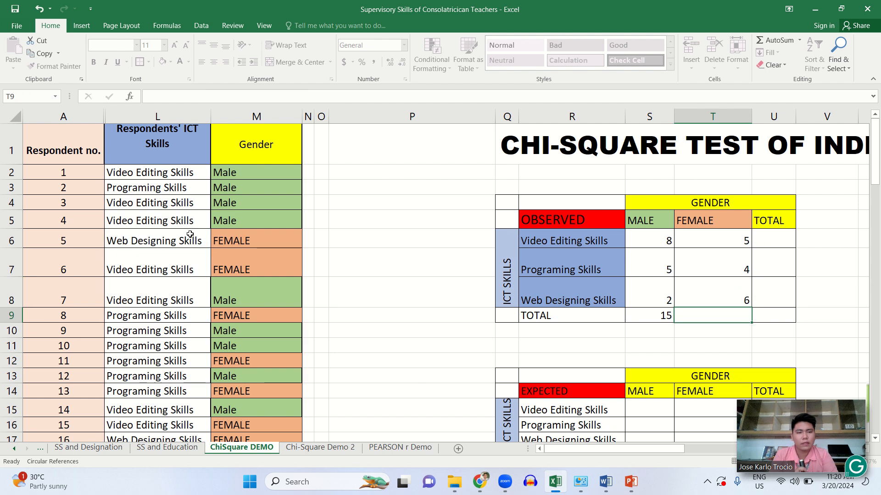
click(725, 294)
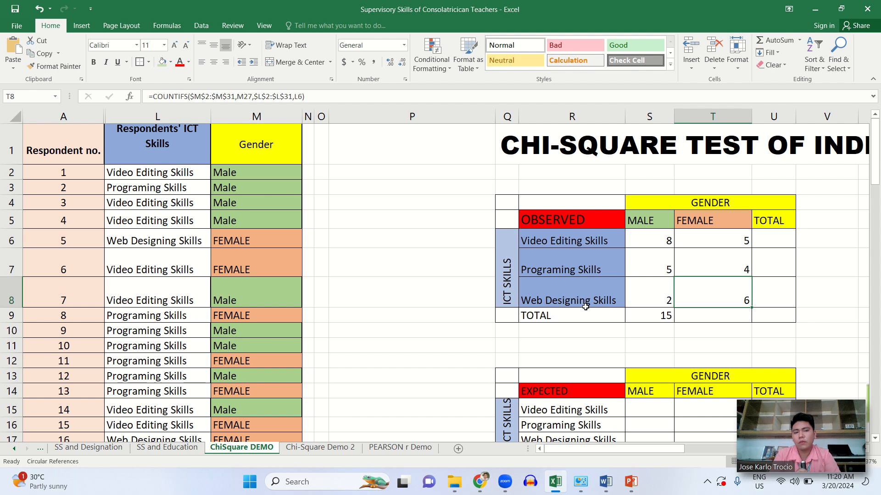
- Total the FEMALE column of the OBSERVED table in T9 with a SUM of T6:T8
key(Down)
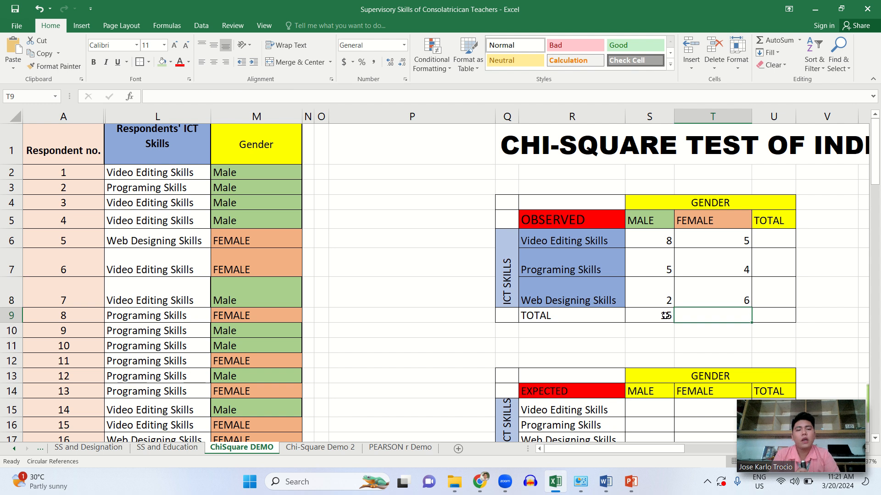
text(=)
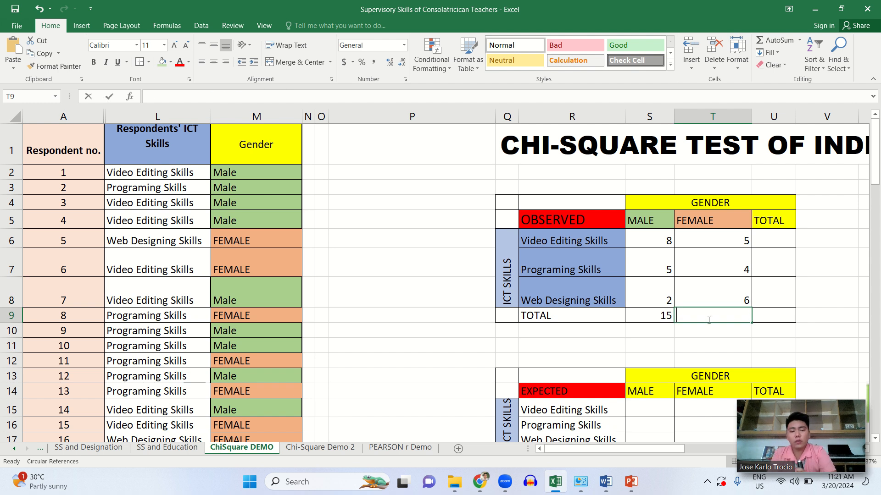
text(sum)
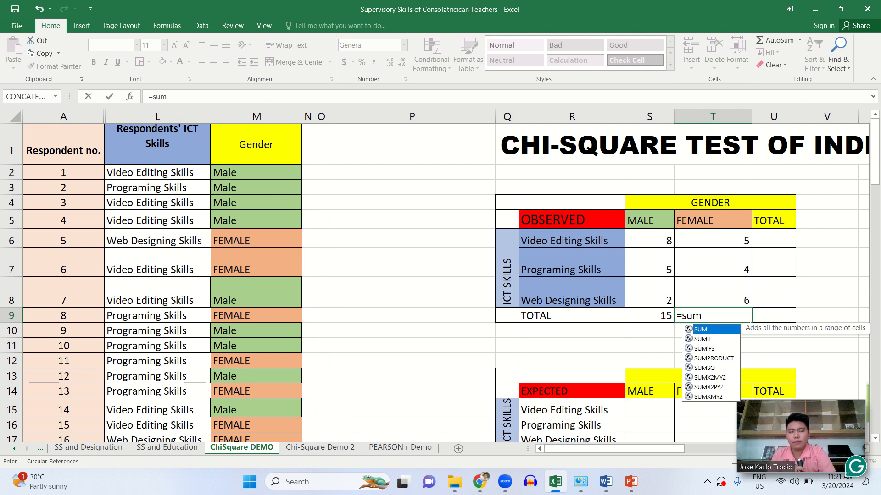
double_click(709, 330)
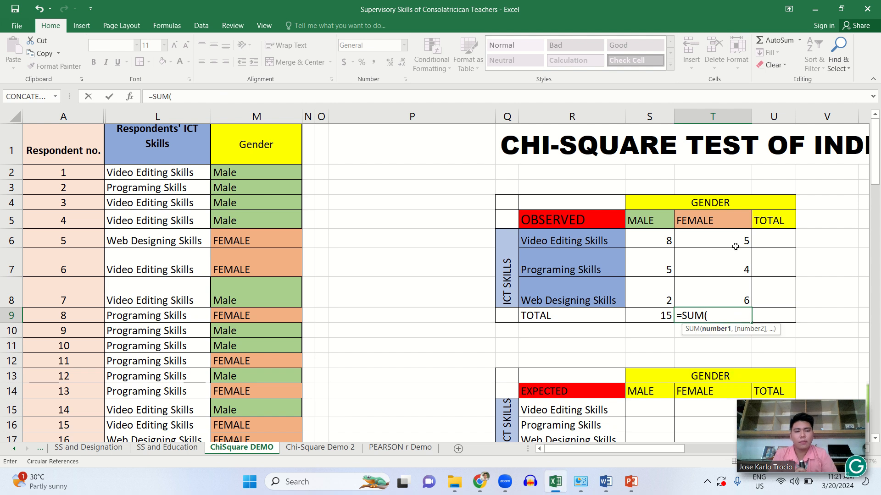
click(718, 246)
drag(723, 281, 721, 285)
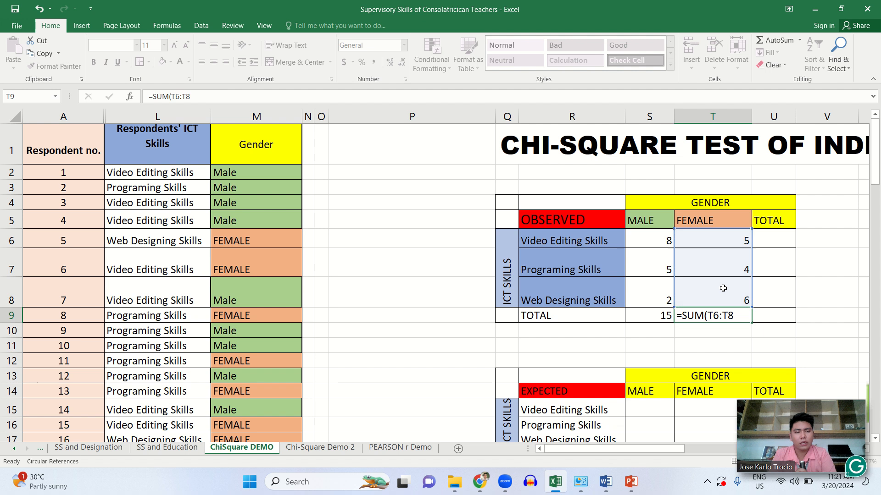
key(Return)
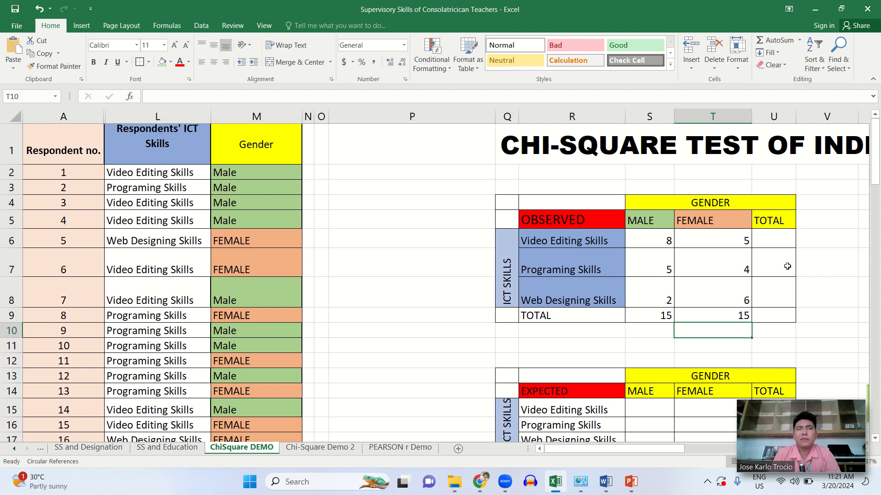
- Total the Video Editing Skills row of the OBSERVED table in U6 with a SUM of S6:T6
click(778, 240)
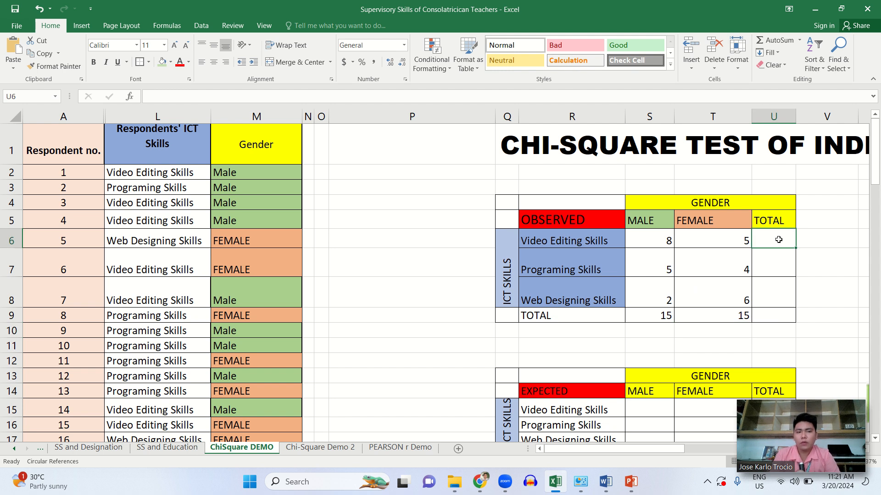
drag(662, 240, 772, 239)
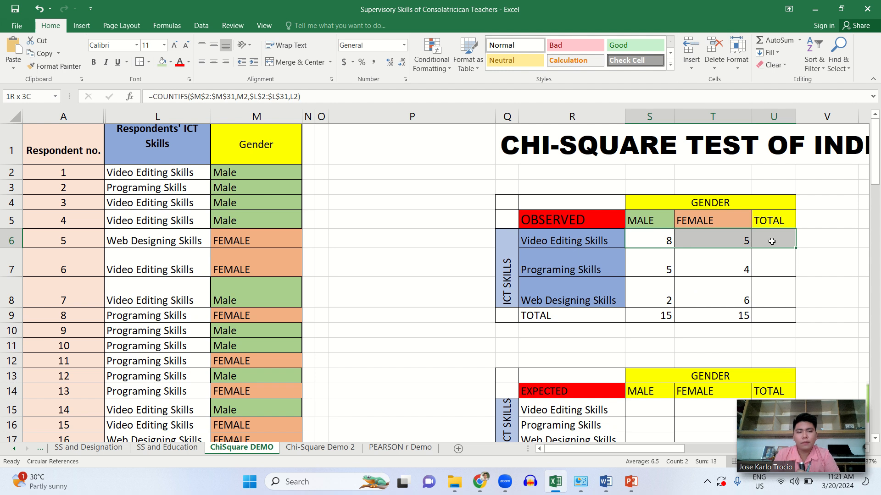
drag(662, 239, 654, 319)
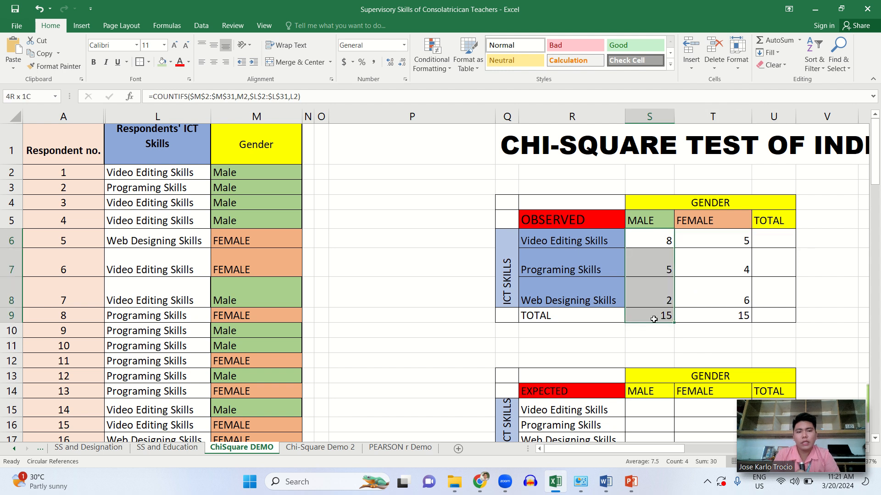
click(785, 240)
text(=)
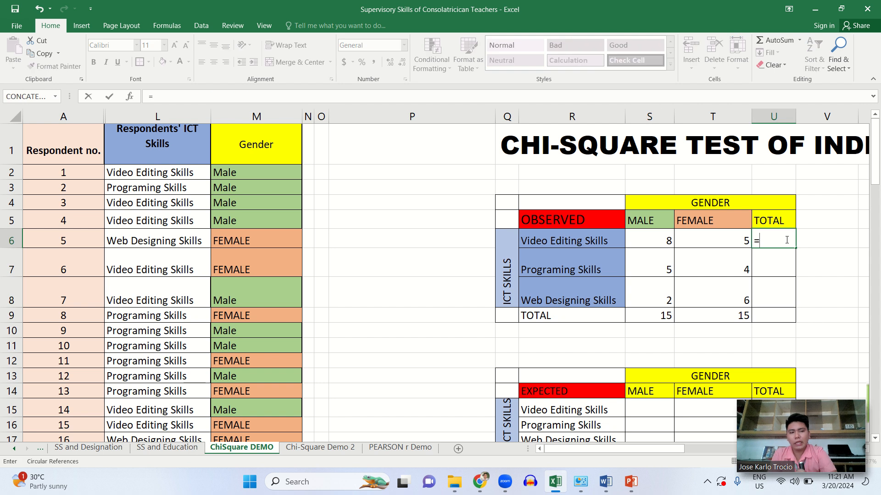
text(sum)
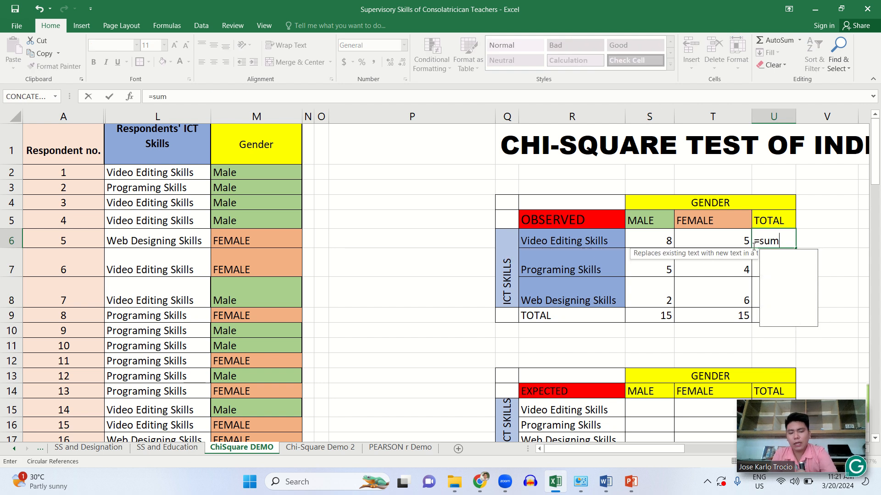
double_click(780, 254)
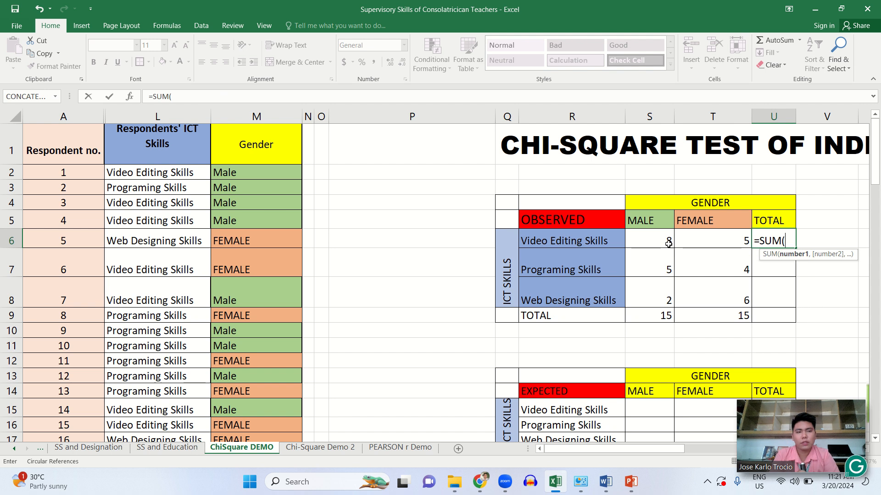
drag(665, 240, 718, 241)
key(Return)
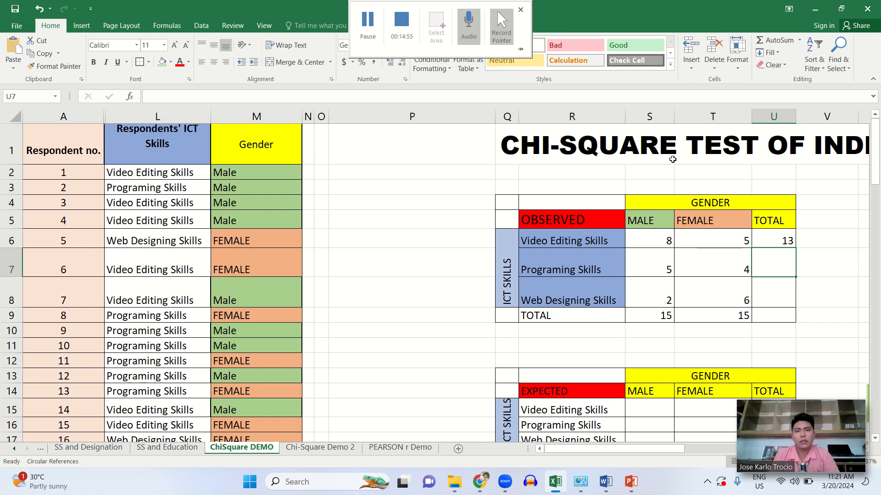
- Copy the U6 total formula down to U9, then check the U8 references and the last respondent number in the data list
click(792, 239)
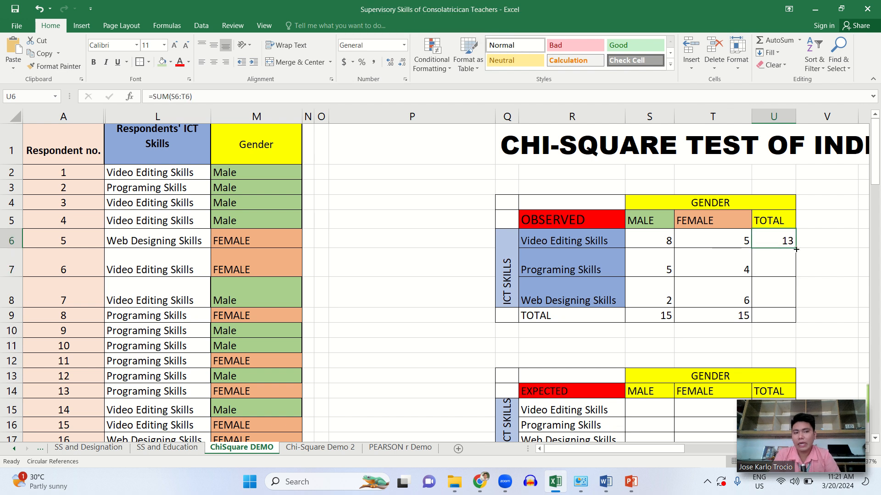
drag(796, 249, 790, 318)
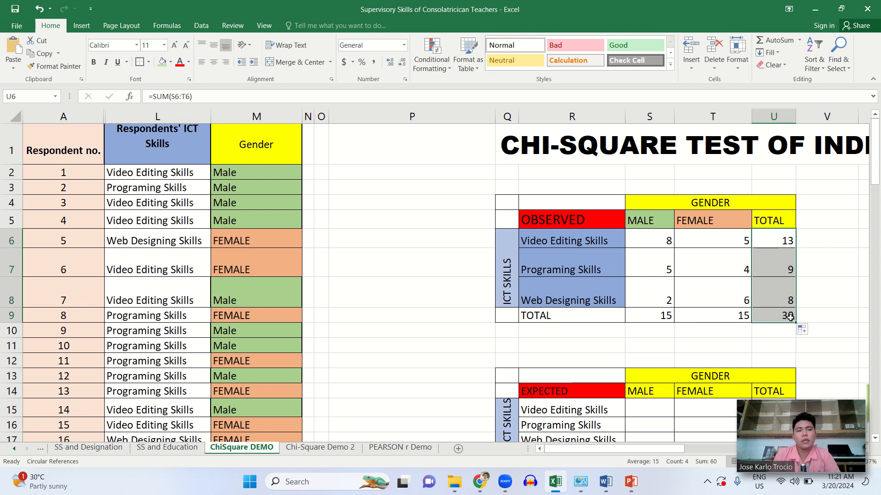
double_click(784, 285)
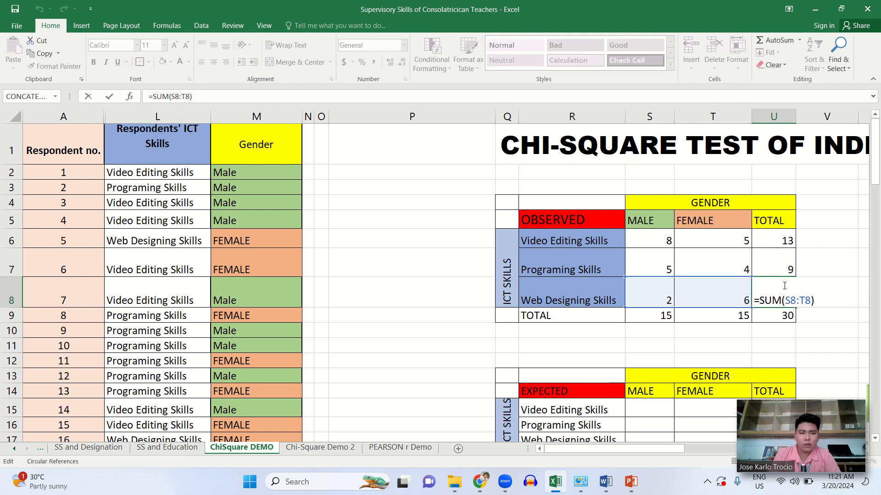
key(Return)
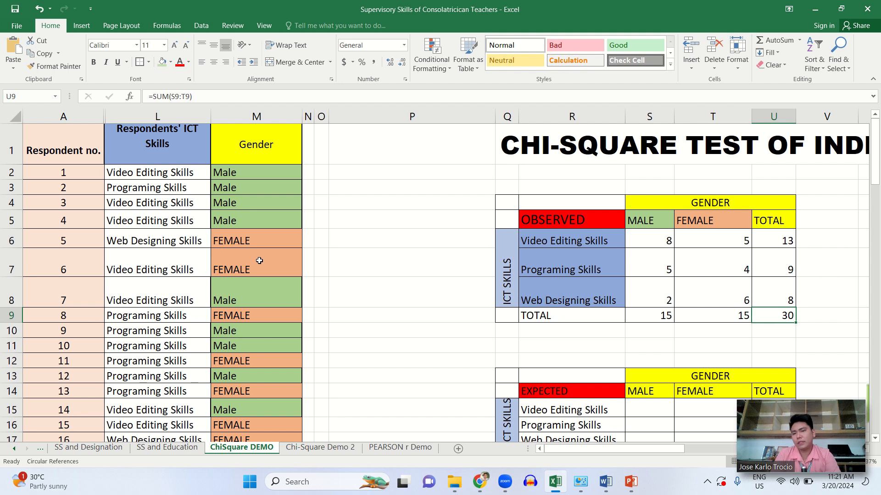
scroll(258, 268, down, 11)
scroll(76, 188, up, 3)
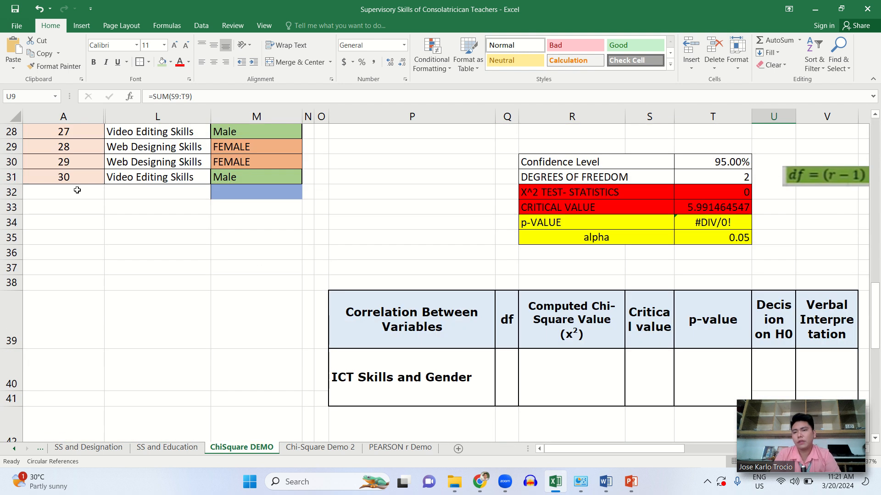
scroll(692, 304, up, 9)
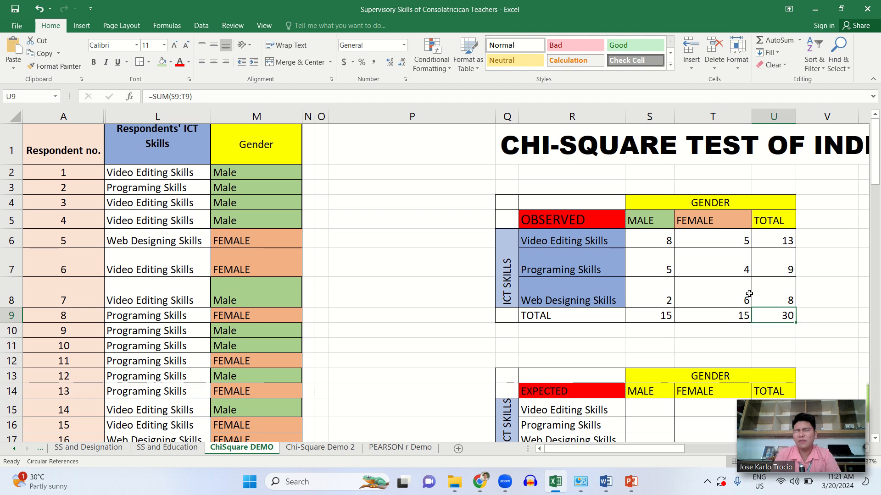
- Copy the OBSERVED counts and totals in S6:U9 into the EXPECTED table starting at S15
scroll(748, 294, down, 1)
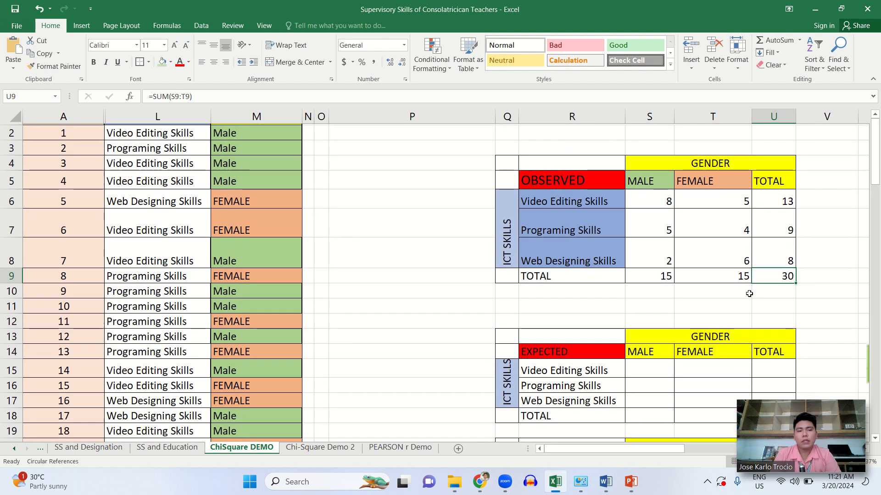
drag(655, 200, 786, 277)
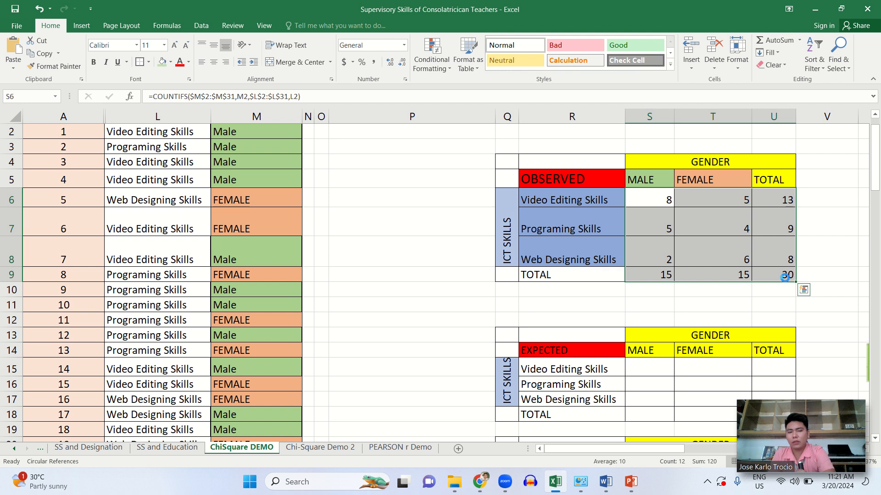
key(ctrl+c)
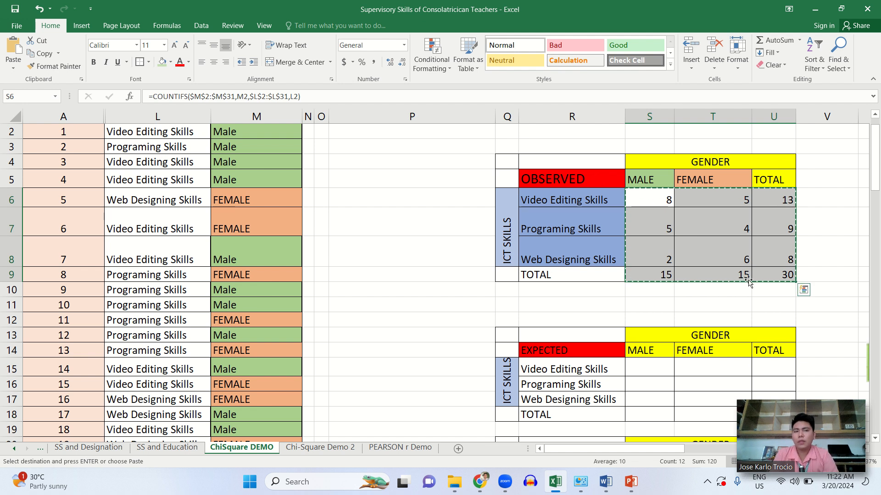
scroll(643, 275, down, 1)
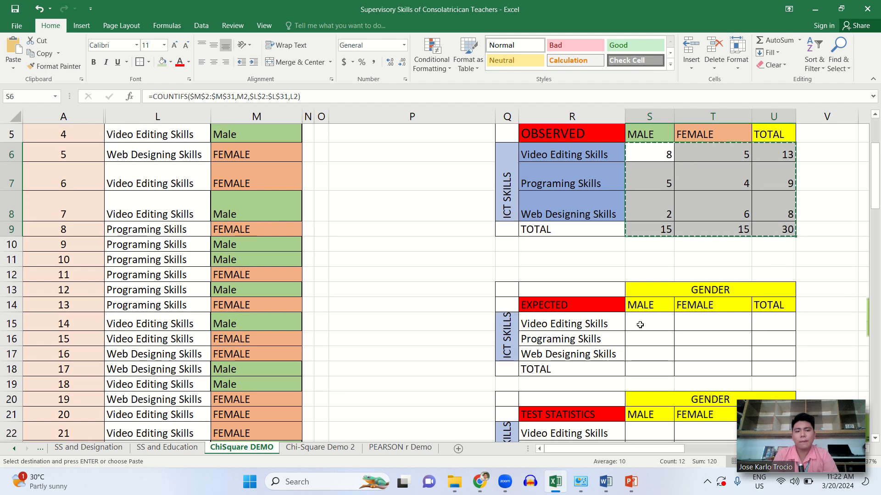
click(641, 324)
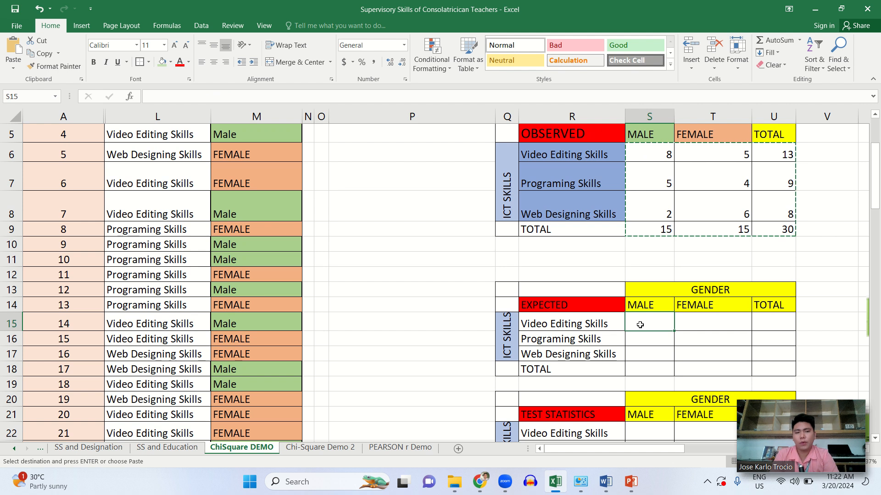
key(ctrl+v)
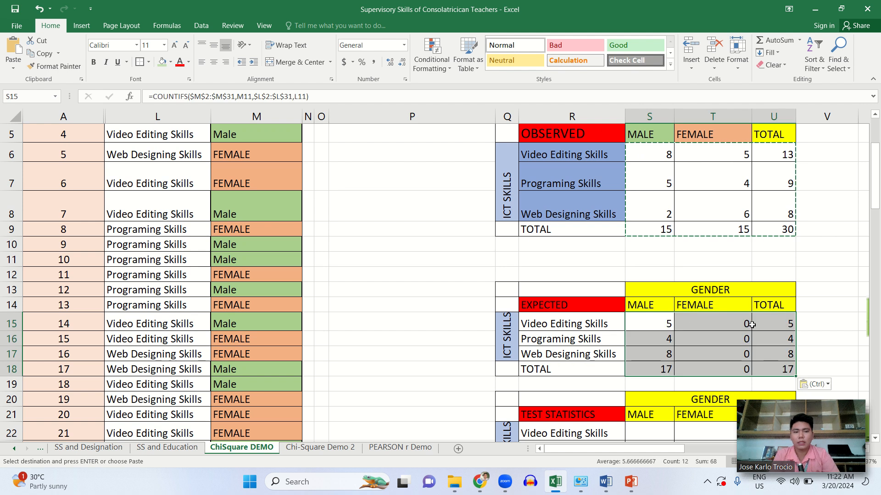
- Clear the copied COUNTIFS cells S15:T17 in the EXPECTED table, keeping its totals, and check the U15 SUM formula
click(753, 326)
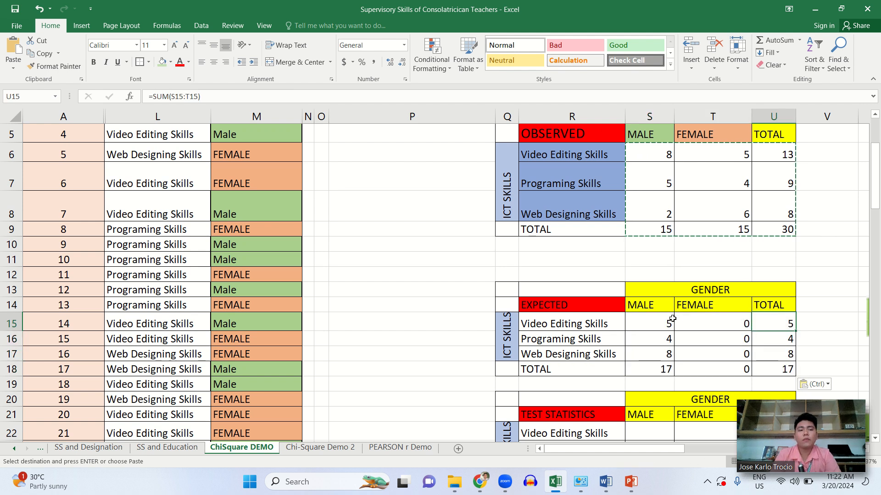
drag(666, 323, 721, 355)
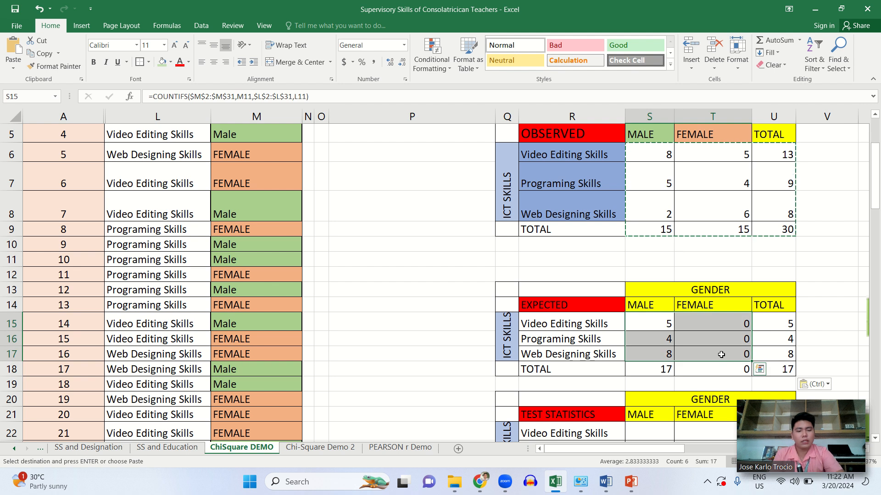
key(Delete)
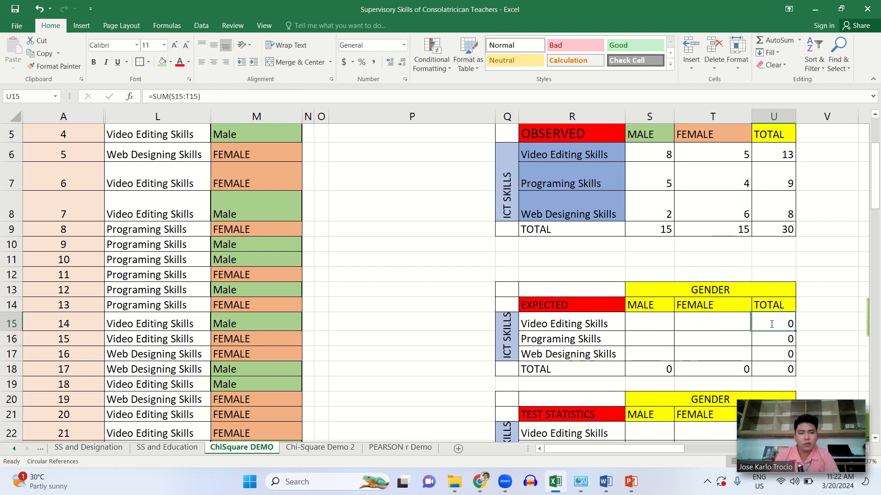
double_click(768, 321)
key(Return)
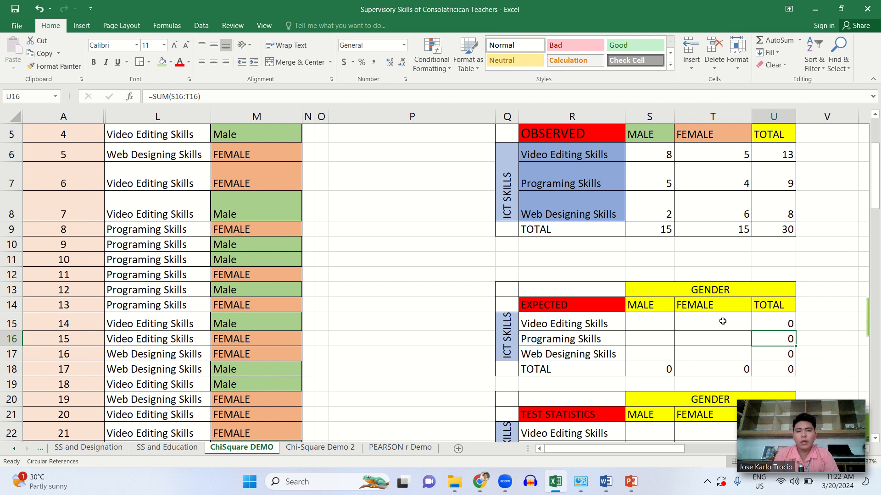
- Calculate the expected male Video Editing Skills count in S15 with the formula =(U6*S9)/U9
scroll(723, 321, right, 6)
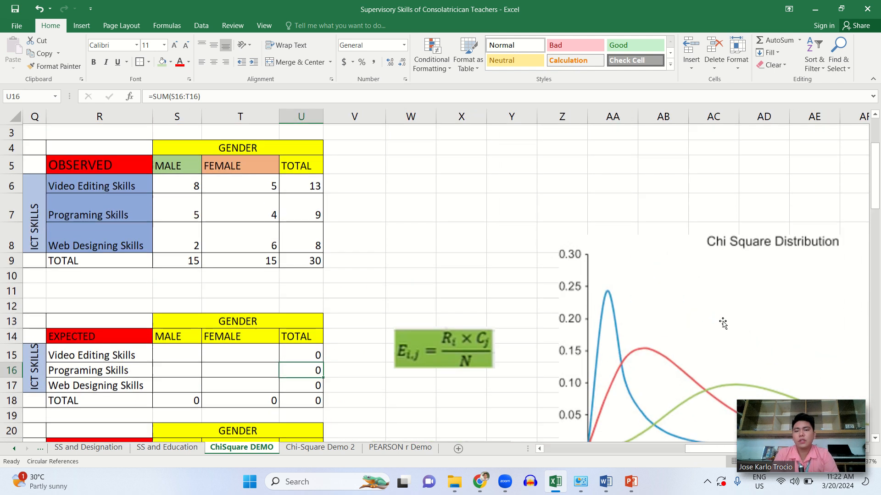
scroll(723, 324, down, 1)
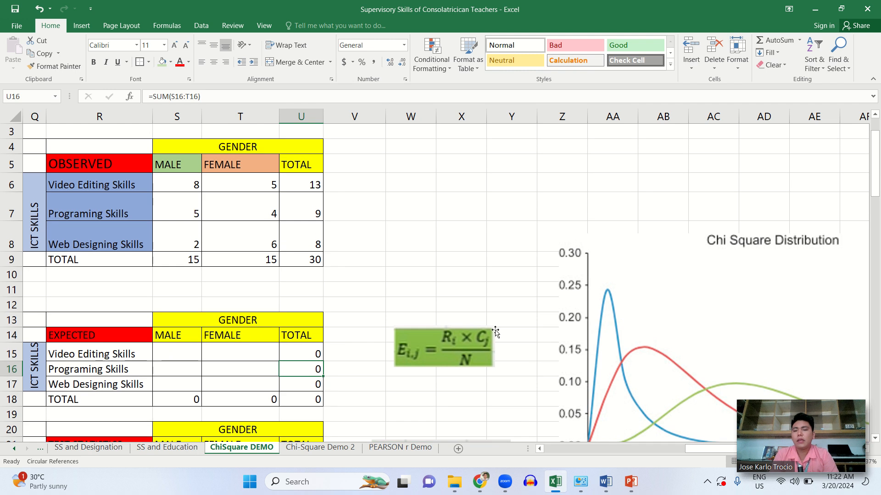
click(172, 350)
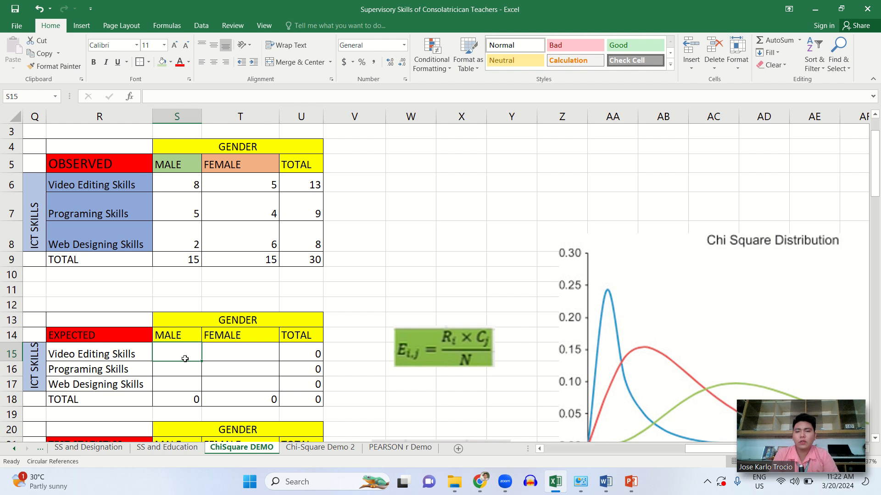
text(=)
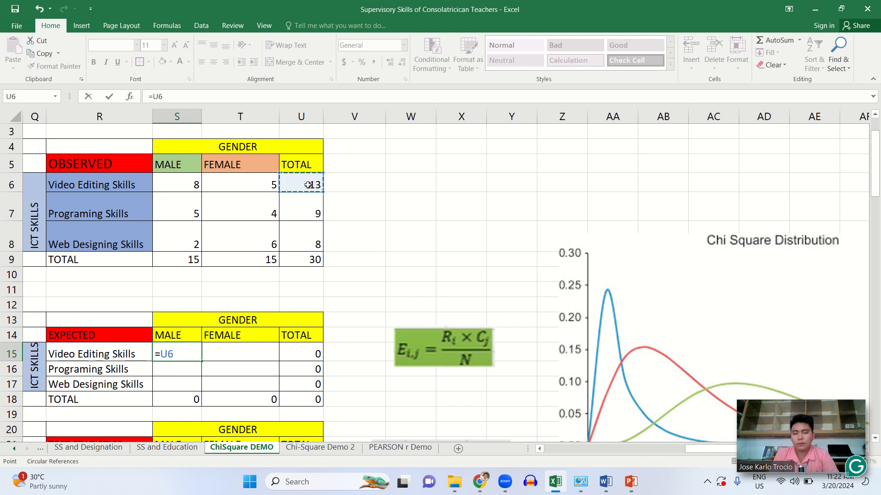
text(*)
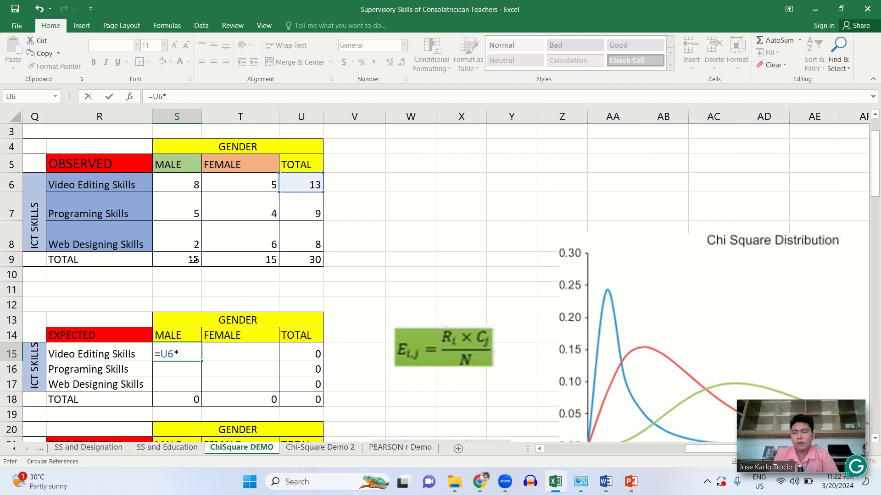
click(193, 260)
text())
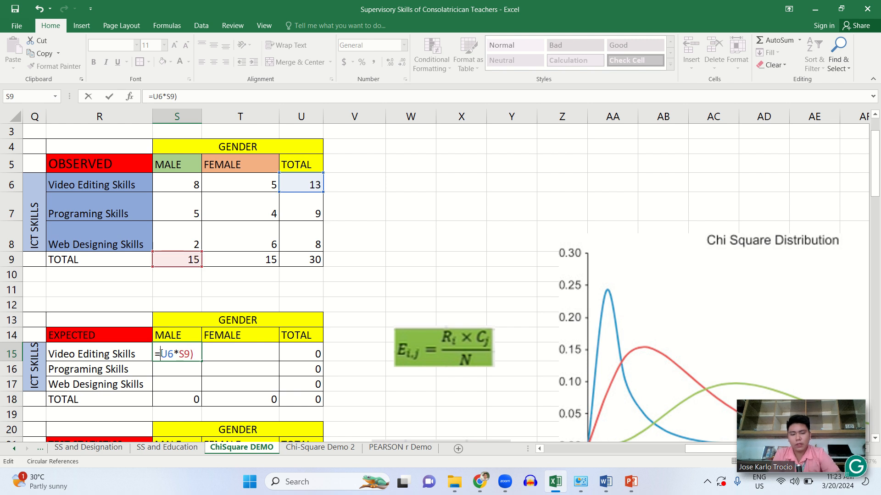
click(161, 353)
text(()
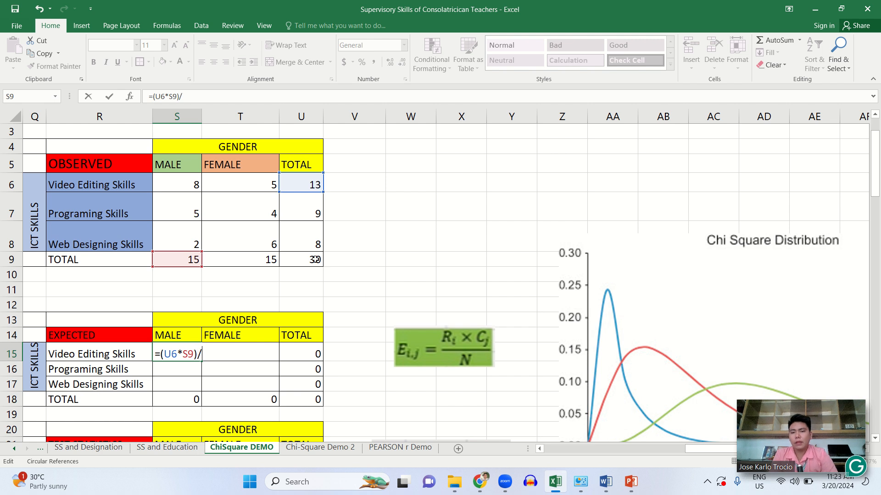
click(316, 260)
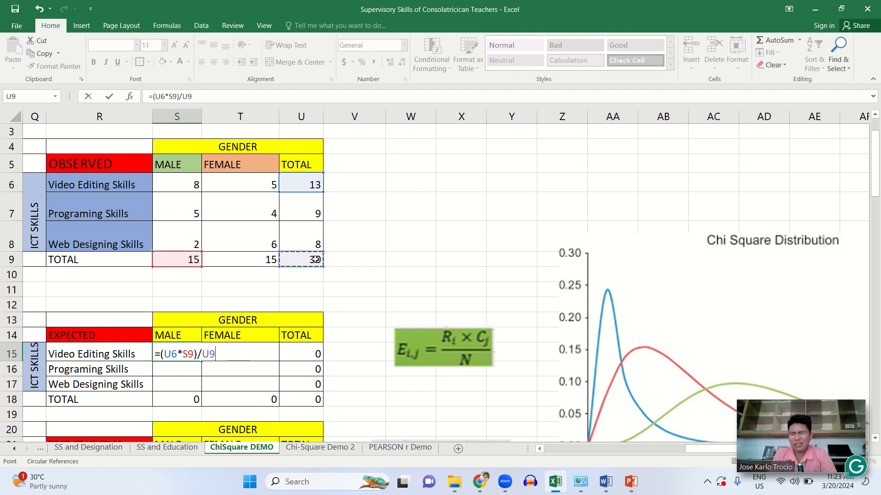
key(Return)
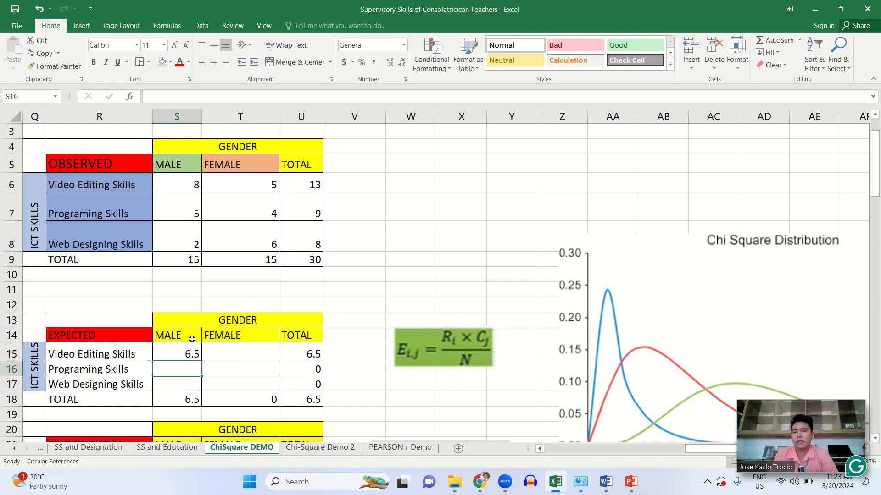
- Lock the references in the S15 formula so that it reads =($U6*S$9)/$U$9
click(195, 353)
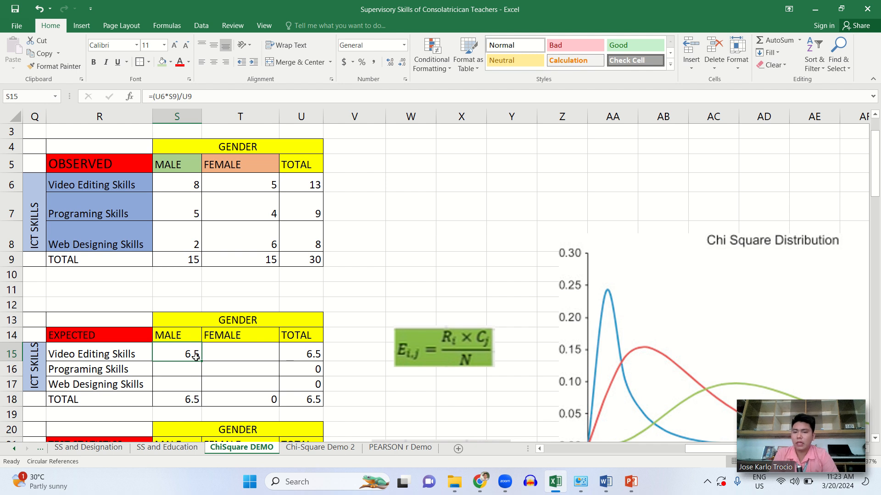
click(223, 357)
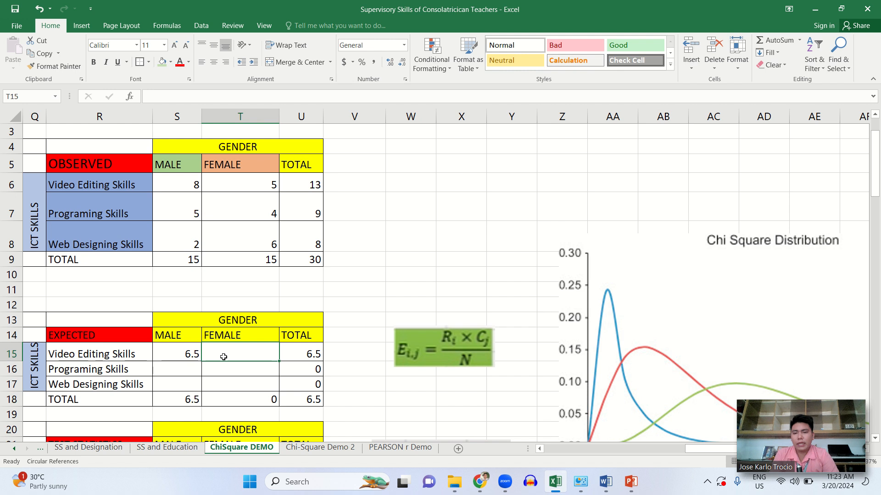
double_click(177, 354)
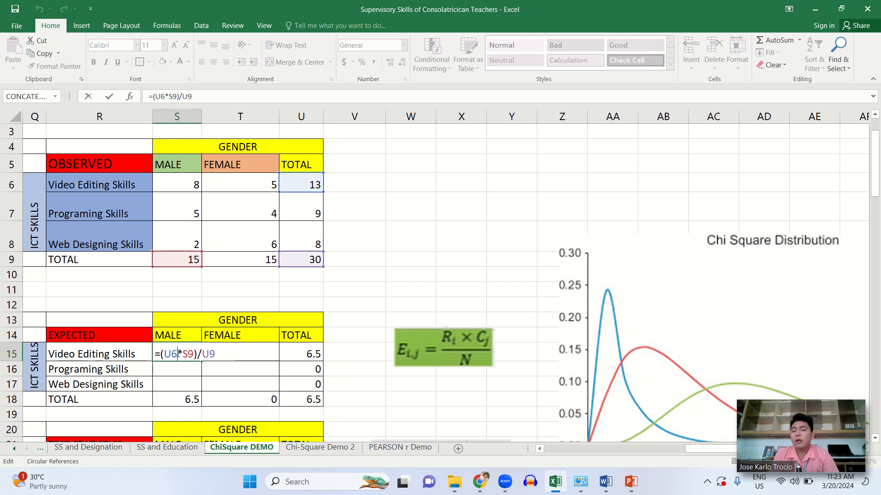
click(172, 354)
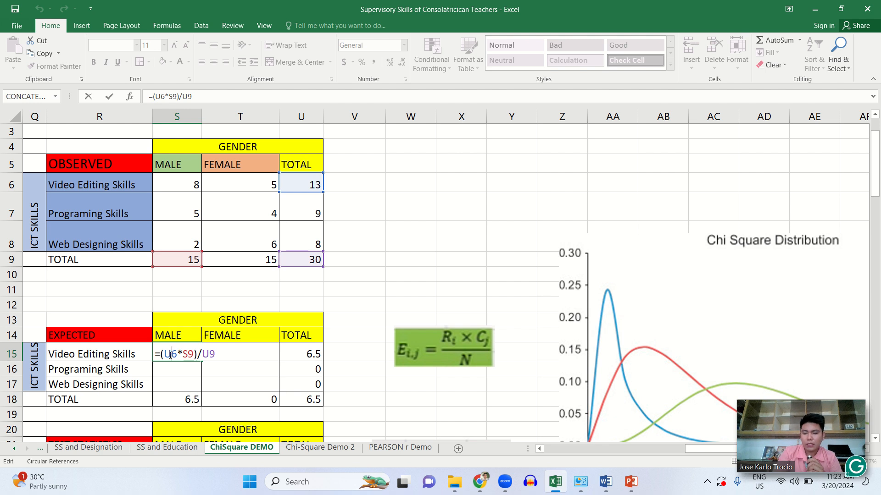
key(F4)
key(F4)
key(F4)
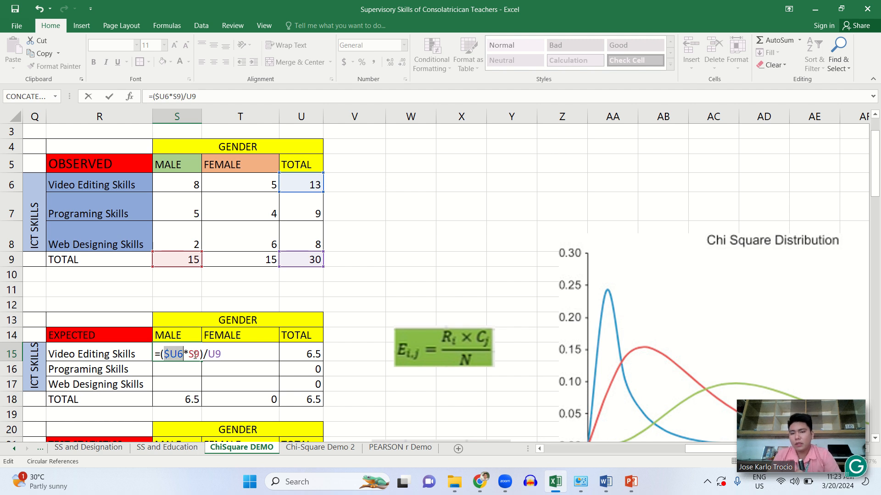
click(194, 354)
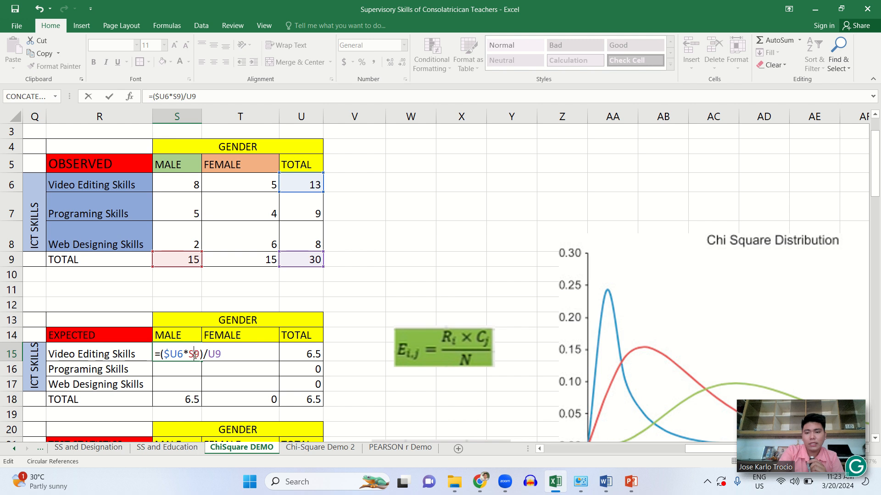
key(F4)
key(F4)
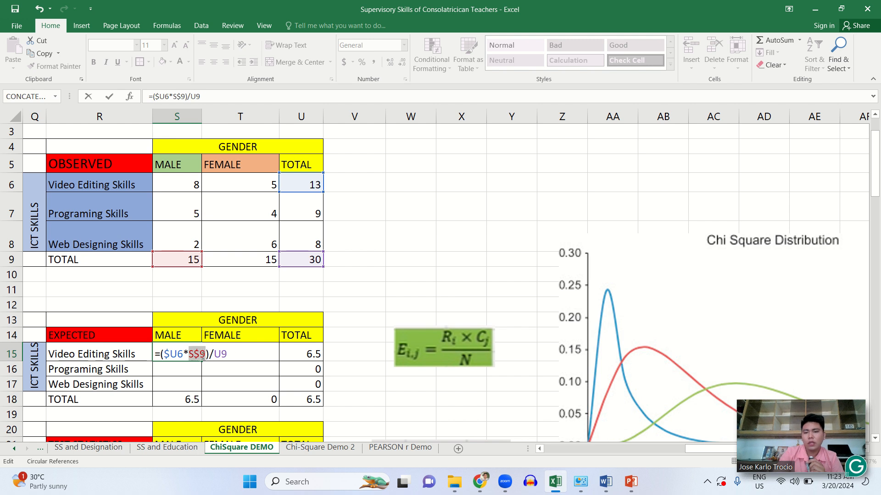
click(221, 355)
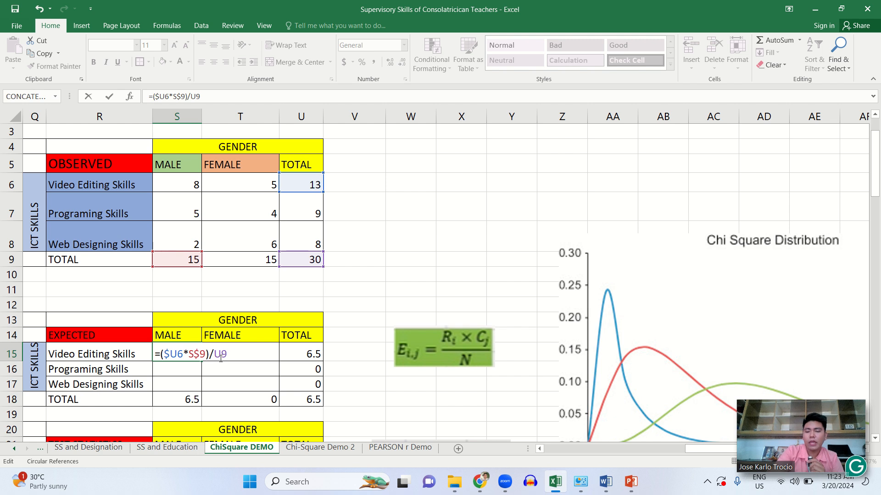
key(F4)
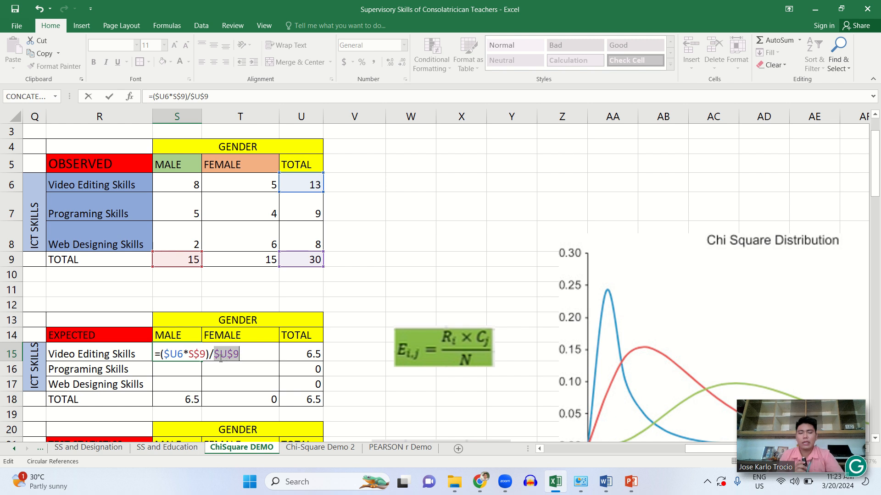
key(Return)
- Fill the S15 expected-count formula across the male and female cells of the EXPECTED table, S15:T17
click(181, 354)
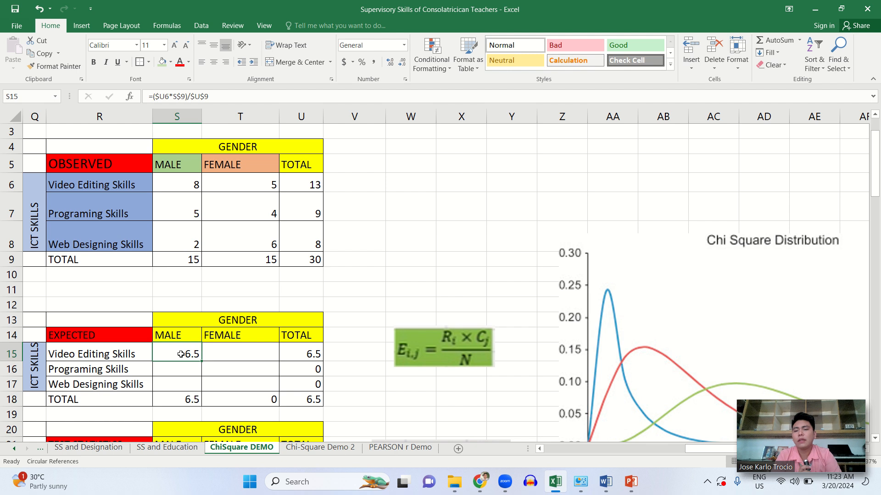
drag(202, 361, 274, 388)
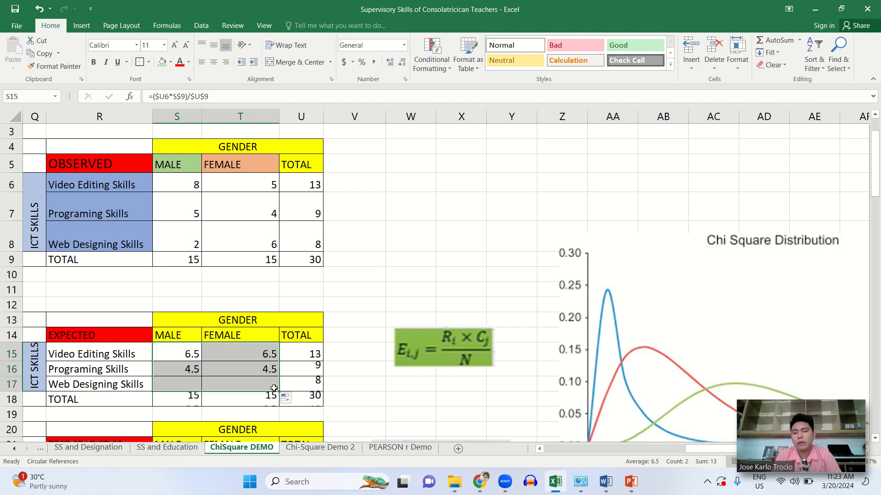
click(403, 383)
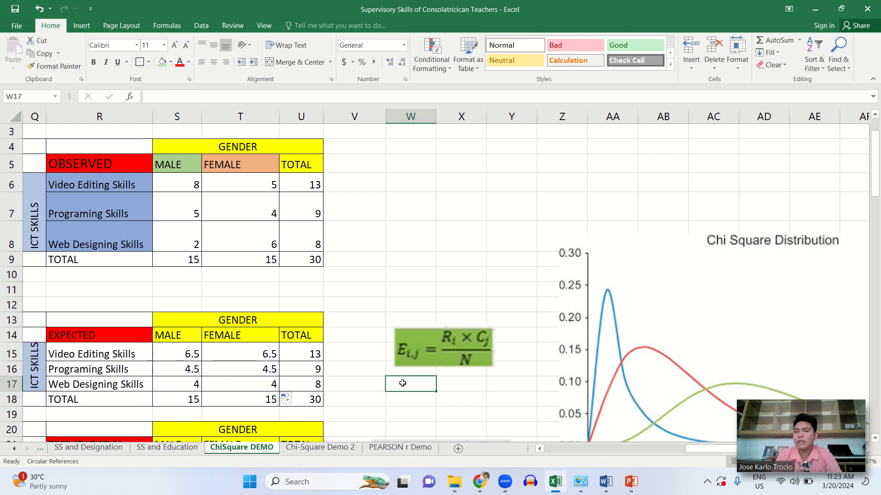
- Check the cell references of the T17 formula and compare the grand totals in U18 and U9
click(241, 387)
double_click(244, 387)
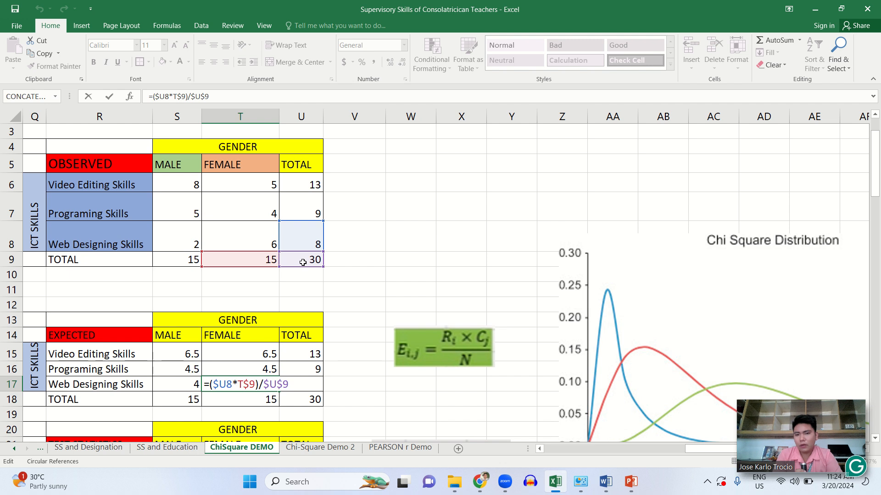
key(Return)
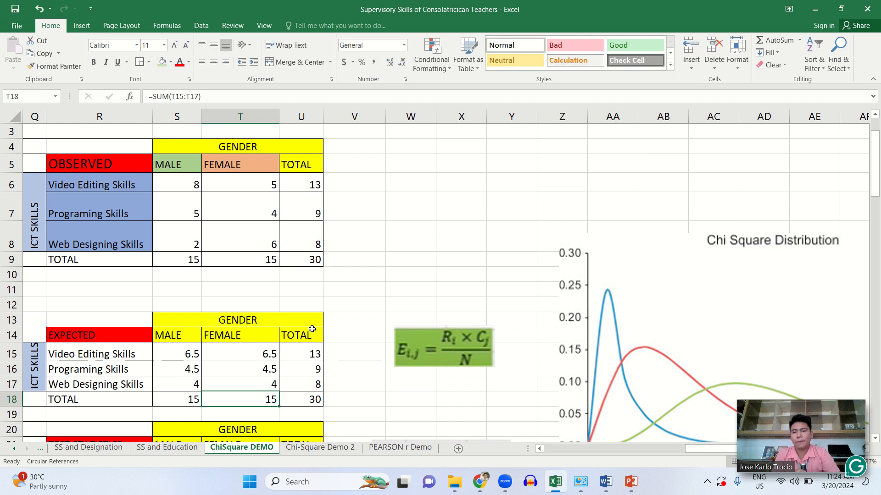
click(306, 402)
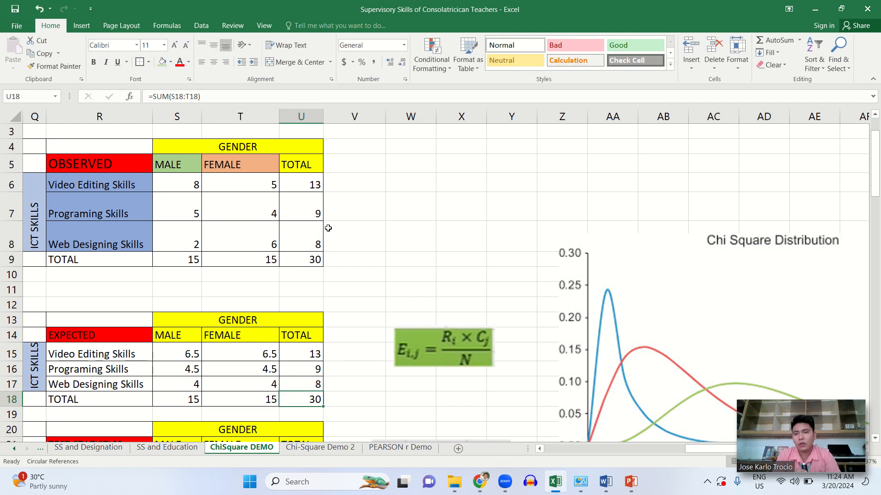
click(318, 259)
click(301, 400)
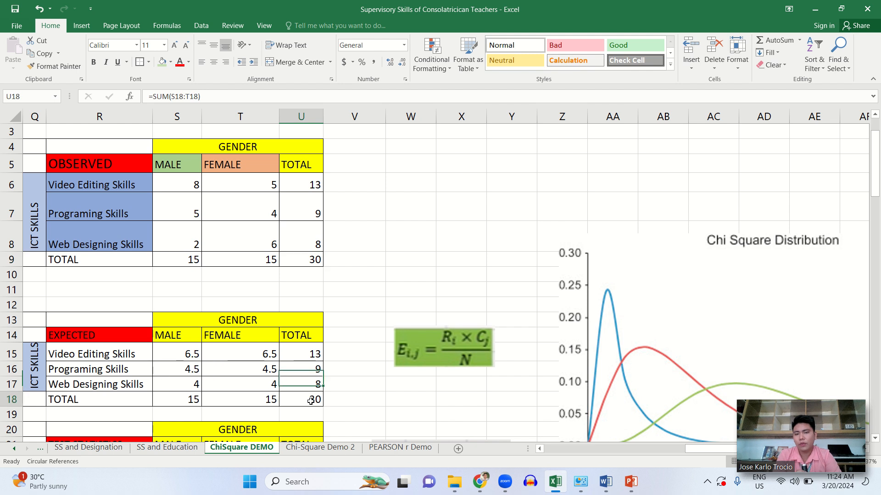
- Examine the TEST STATISTICS table and the chi-square formula picture beside it, alongside the OBSERVED and EXPECTED tables
scroll(411, 354, down, 2)
scroll(411, 354, down, 2)
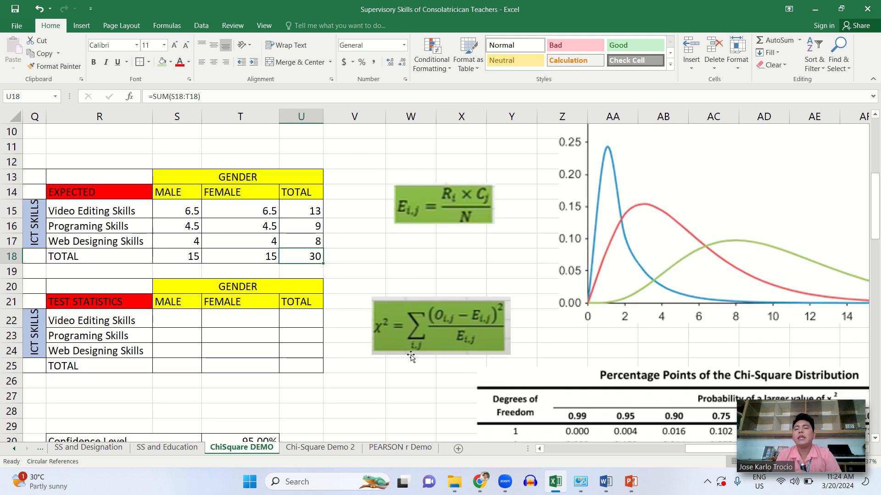
scroll(411, 354, left, 1)
scroll(411, 354, up, 2)
scroll(411, 357, up, 1)
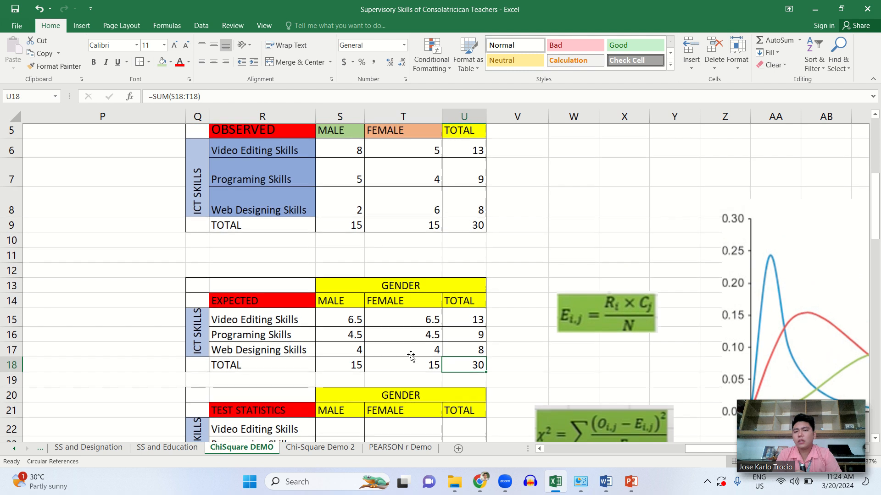
scroll(411, 355, down, 2)
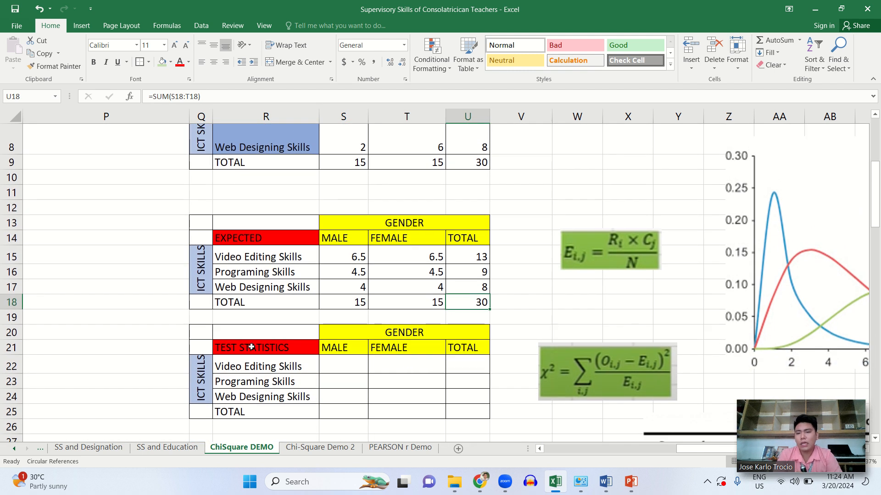
click(253, 348)
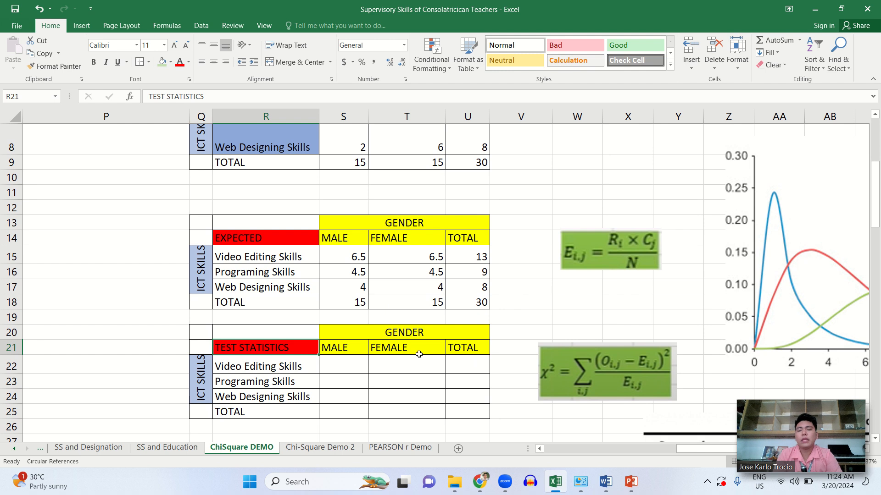
scroll(632, 370, up, 4)
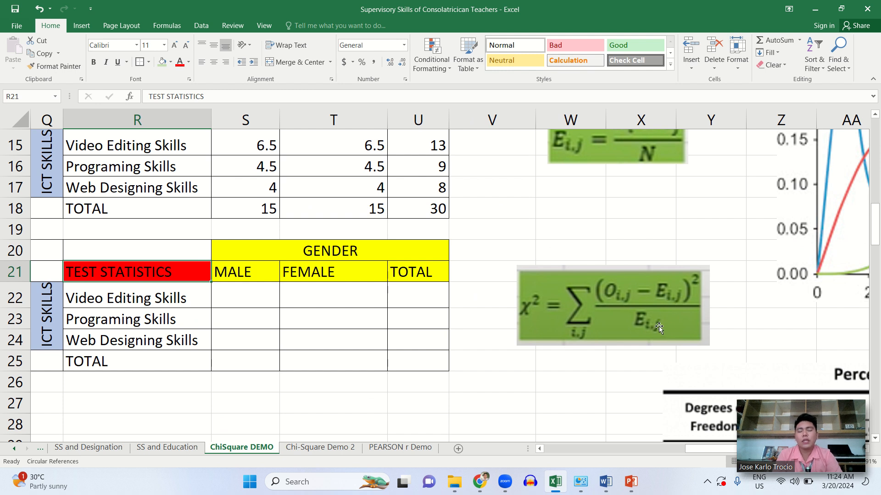
ctrl+scroll(658, 326, down, 2)
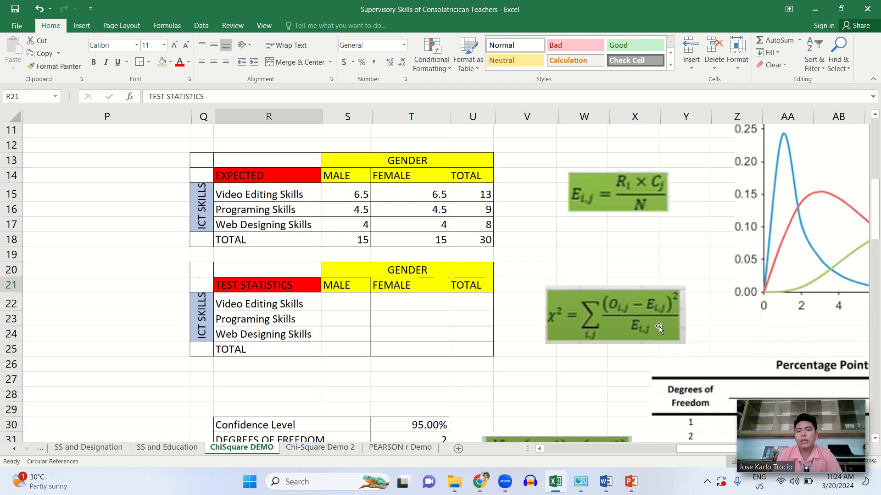
scroll(602, 276, up, 2)
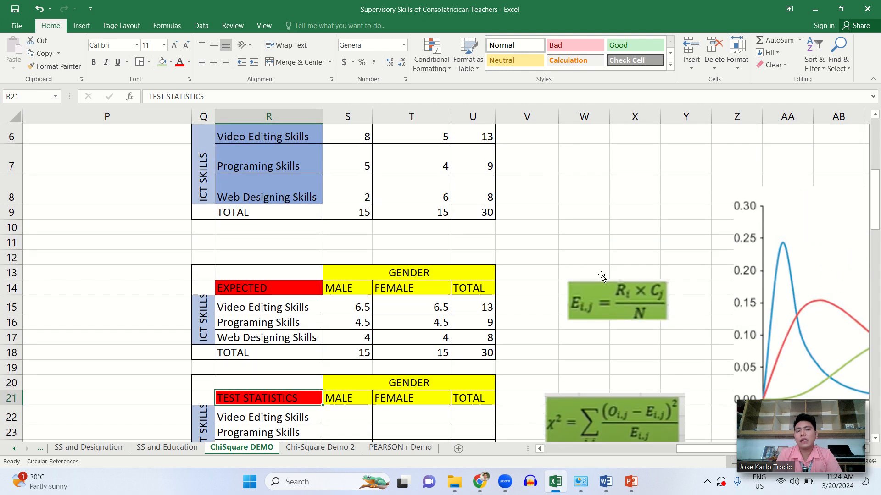
ctrl+scroll(601, 276, down, 3)
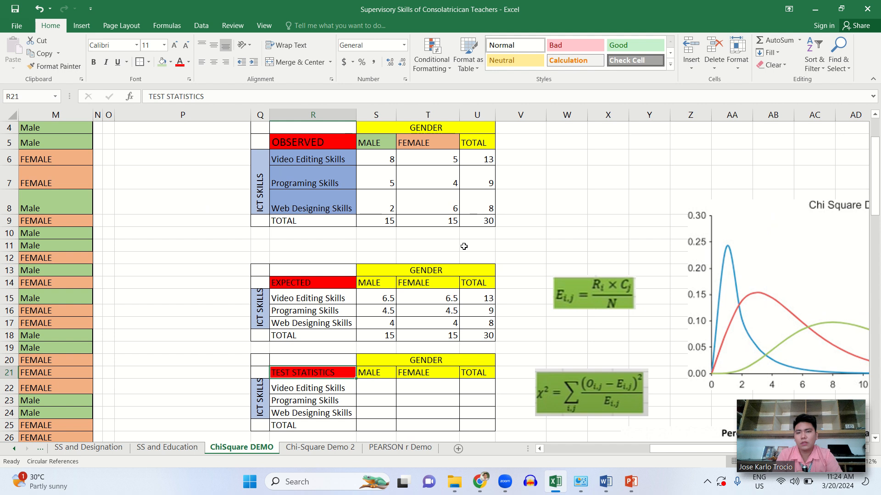
- Start the formula in S22 of the TEST STATISTICS table with the squared observed-minus-expected difference, (S6-S15)^2
click(387, 388)
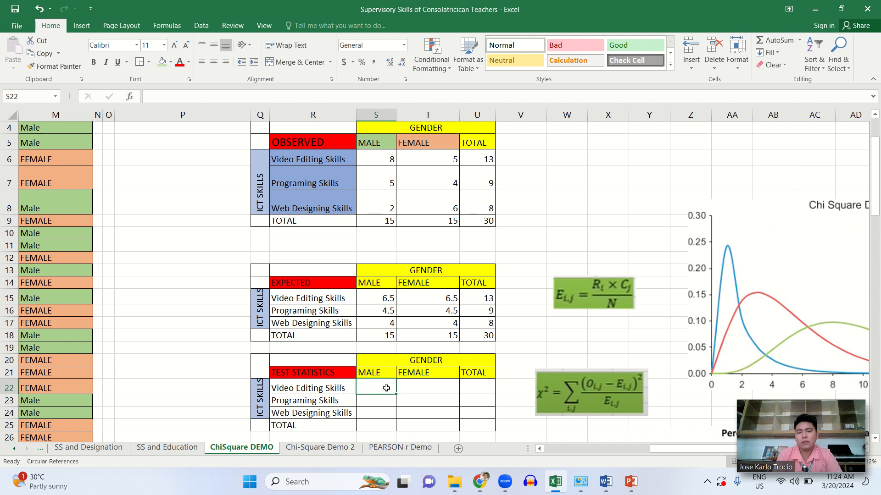
text(=)
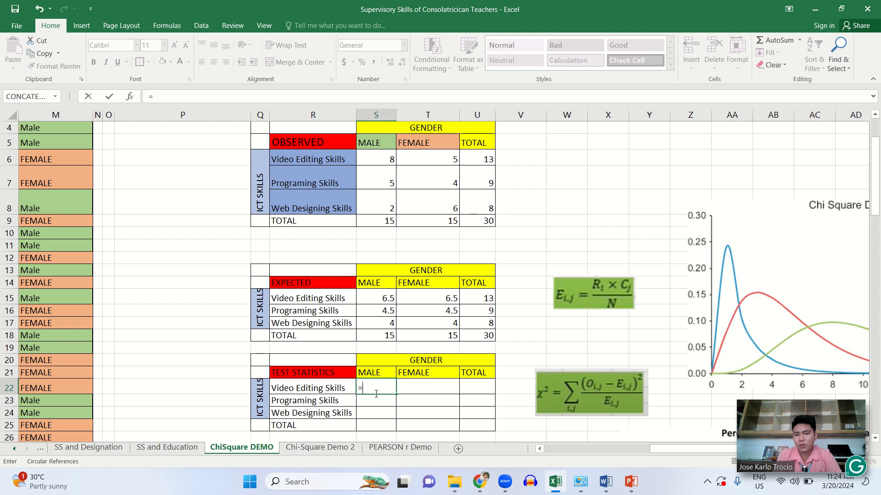
text(()
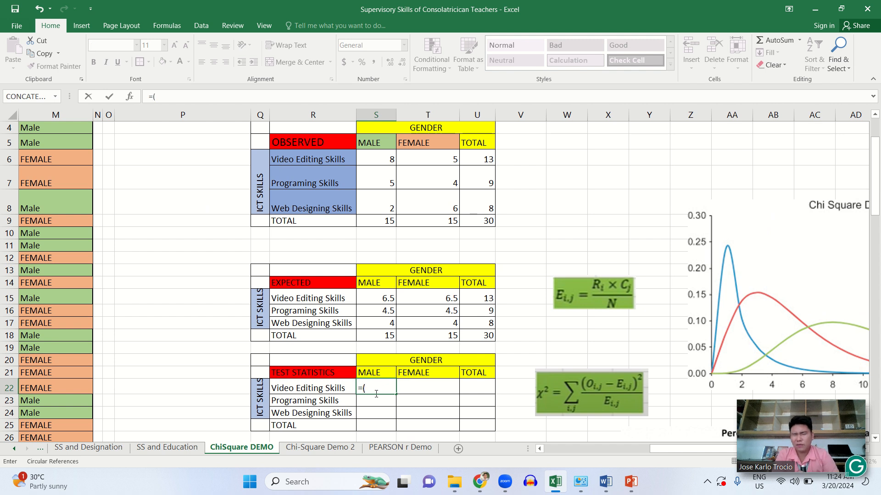
click(378, 161)
text(-)
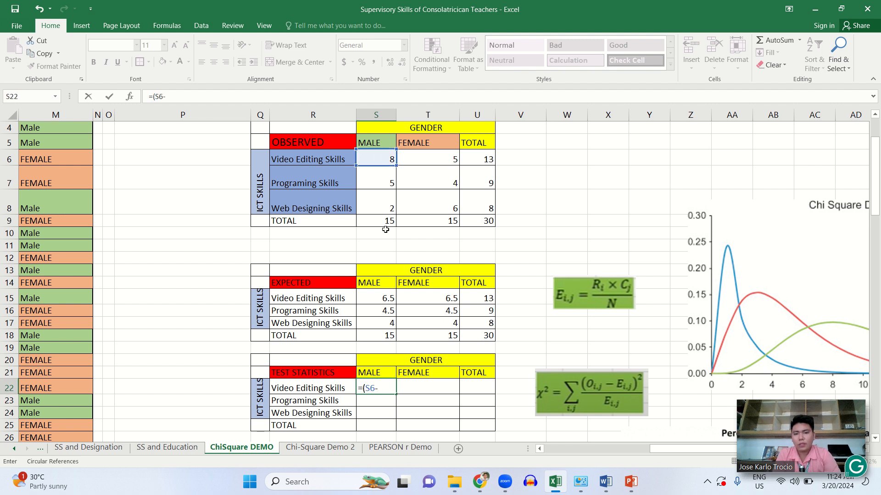
click(373, 296)
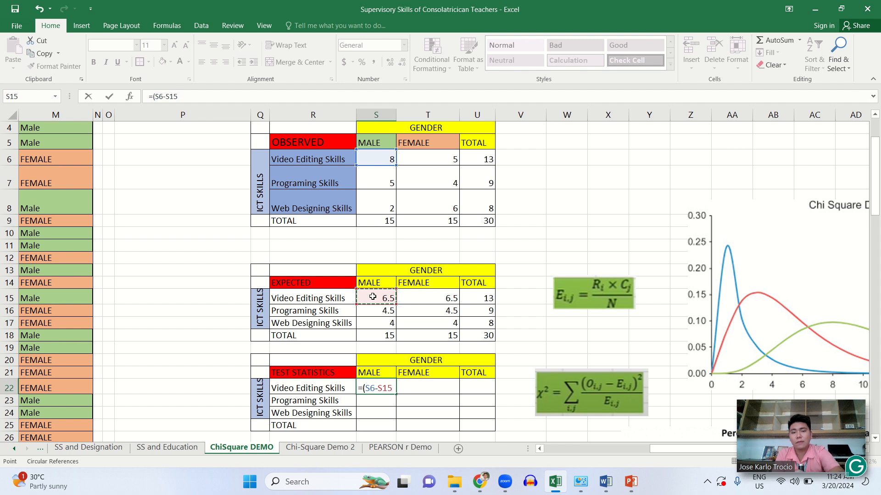
text())
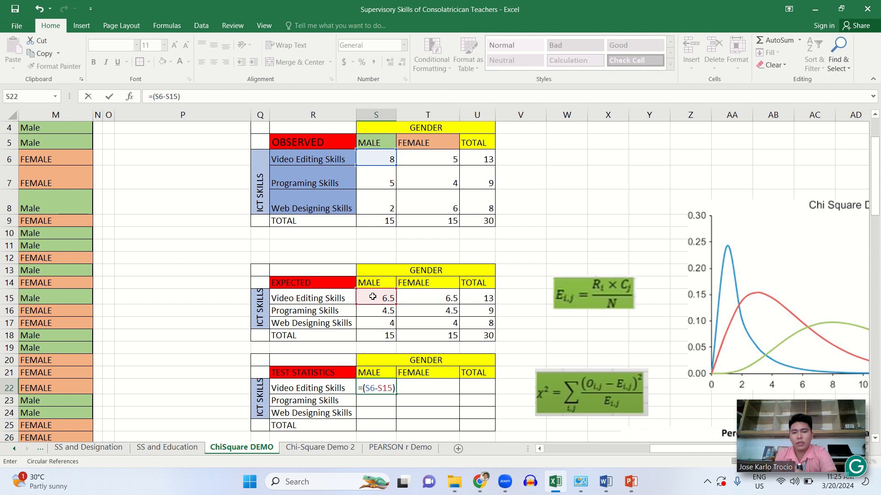
text(^)
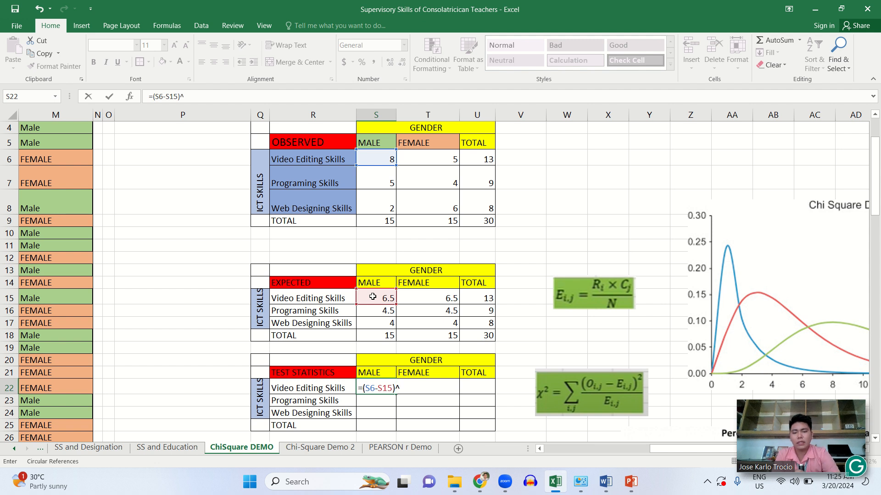
text(2)
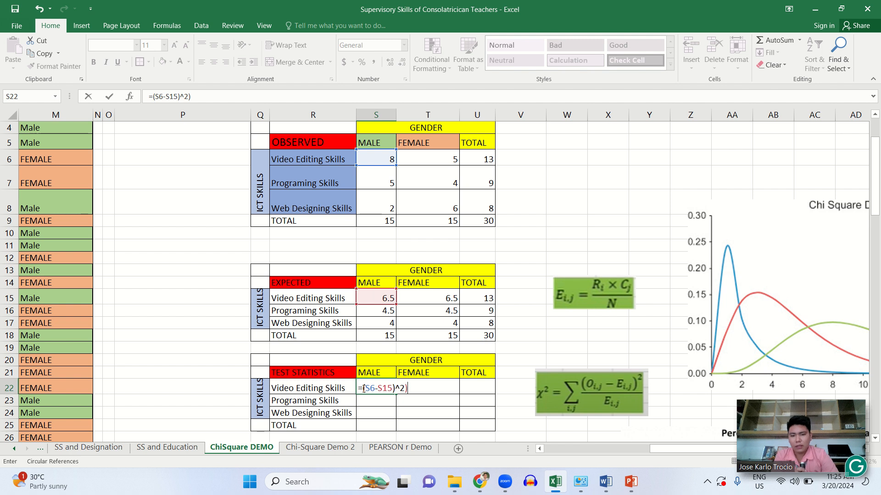
- Complete S22 as =((S6-S15)^2)/S15 and fill it across the male and female cells, S22:T24
text(()
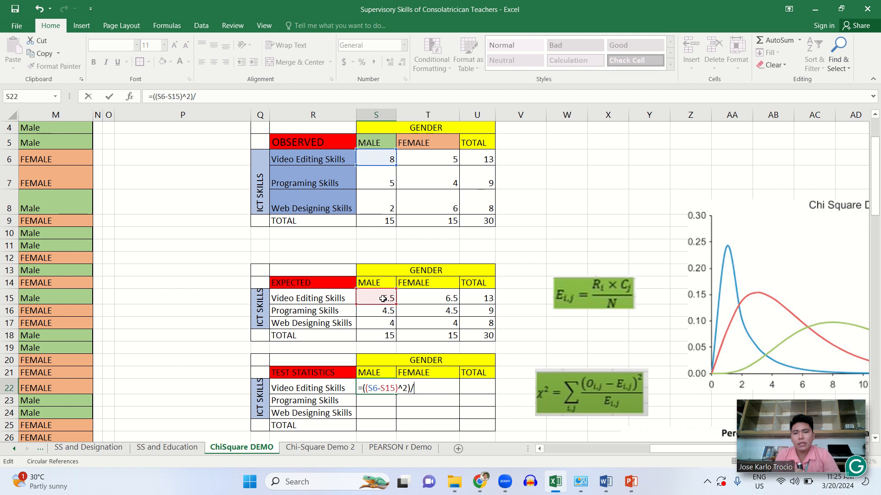
click(384, 299)
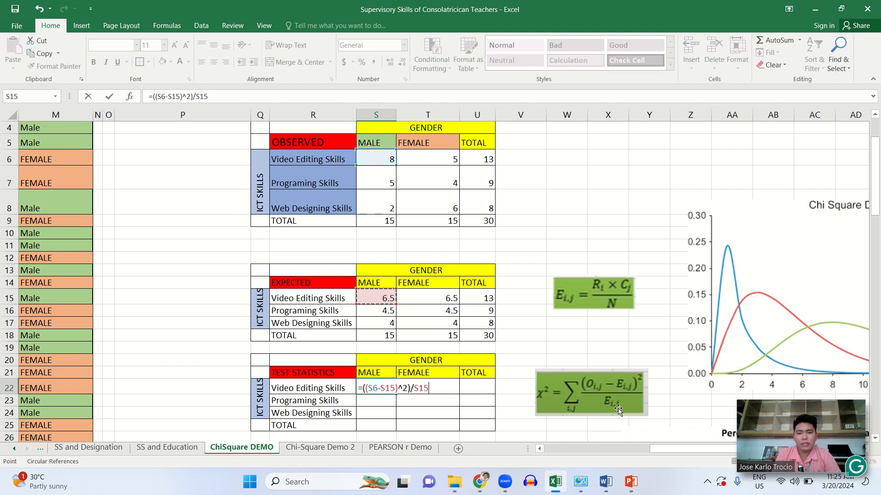
key(Return)
click(389, 388)
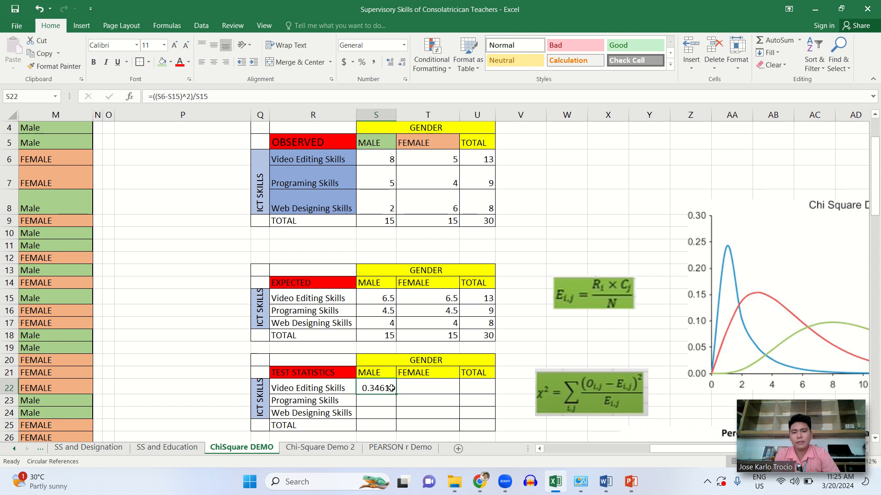
drag(396, 392, 457, 421)
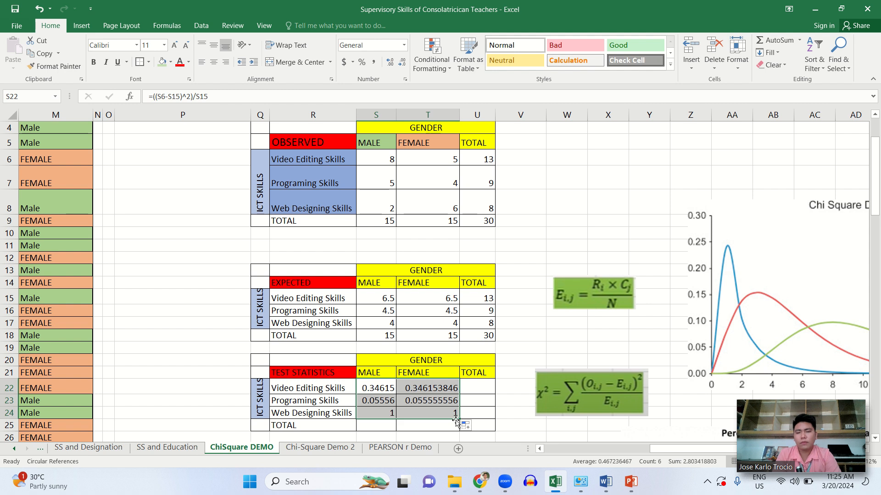
- Copy the EXPECTED table's TOTAL column formulas, U15:U18, into U22:U25 of the TEST STATISTICS table
click(483, 297)
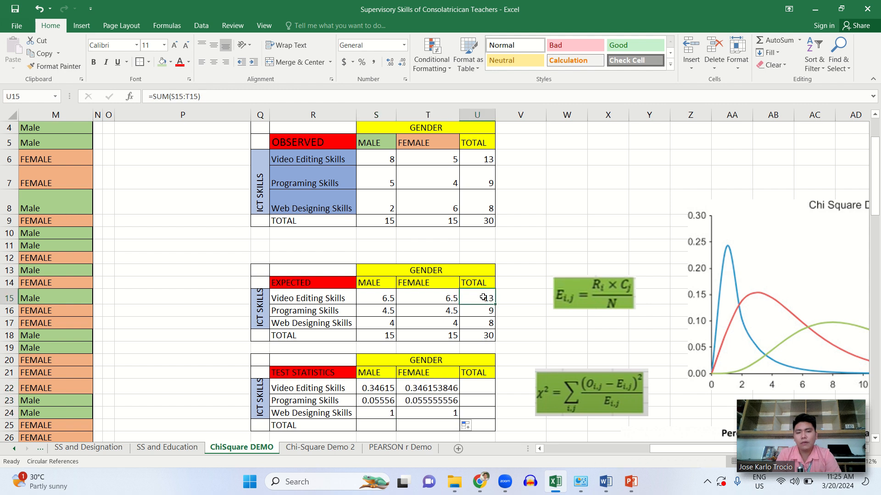
drag(483, 297, 483, 335)
key(ctrl+c)
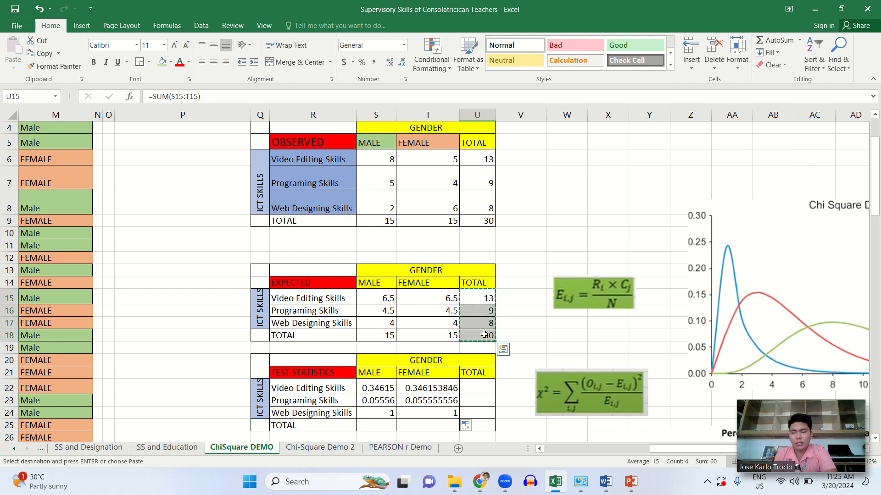
drag(487, 389, 480, 425)
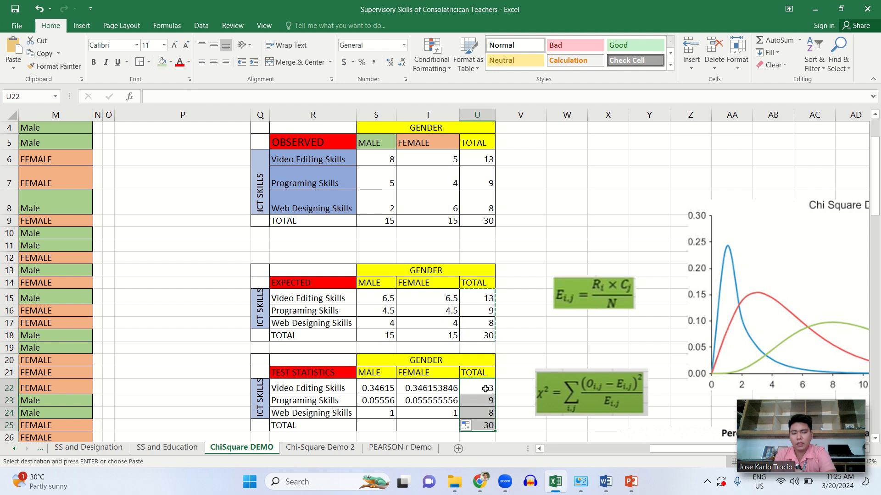
key(ctrl+v)
- Total the male column of the TEST STATISTICS table in S25 with =SUM(S22:S24) and fill it across to U25
click(387, 426)
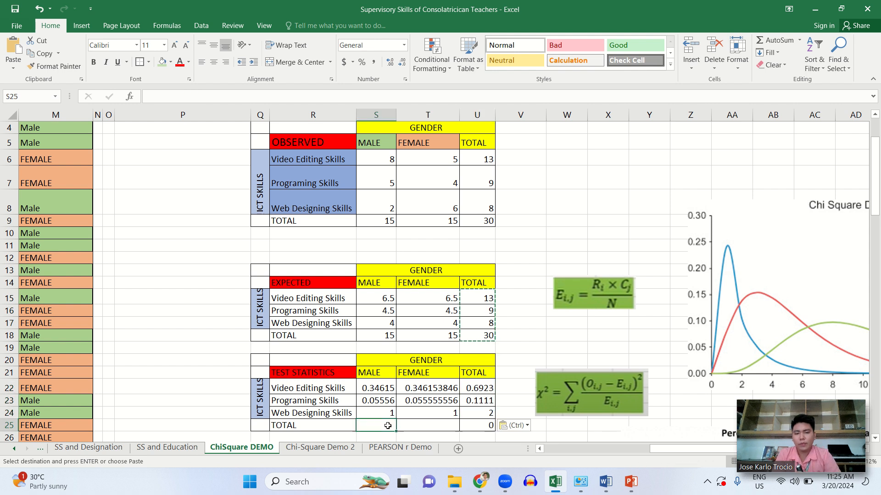
text(=)
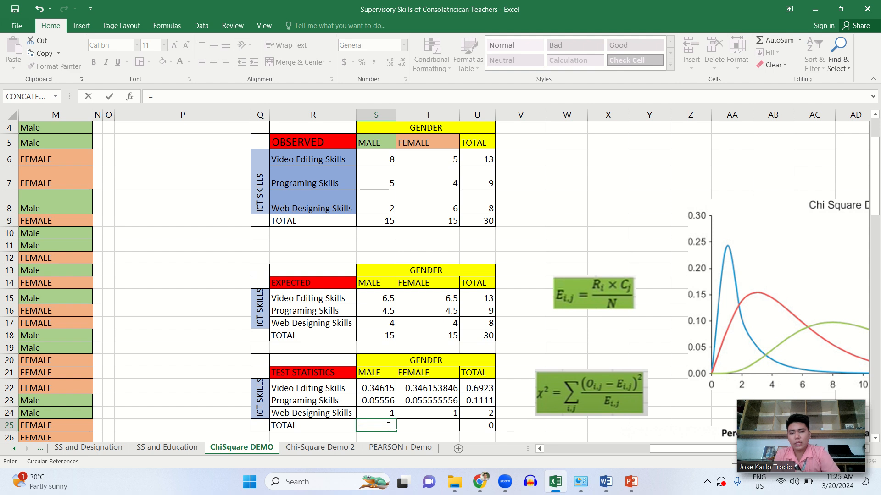
text(su)
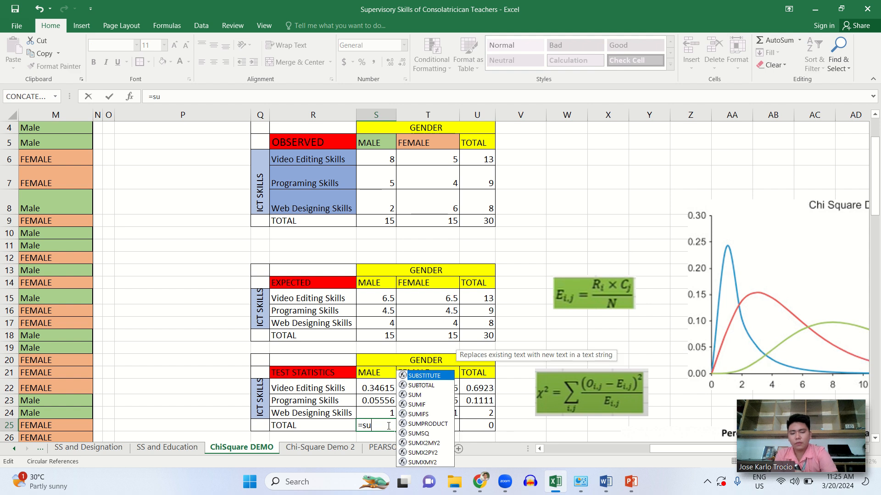
click(419, 396)
double_click(420, 396)
drag(392, 389, 390, 413)
key(Return)
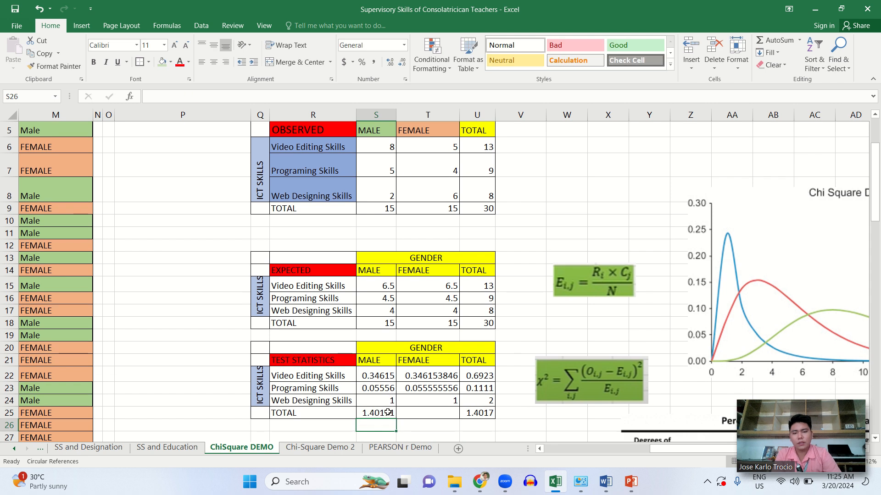
click(388, 412)
drag(397, 418, 482, 418)
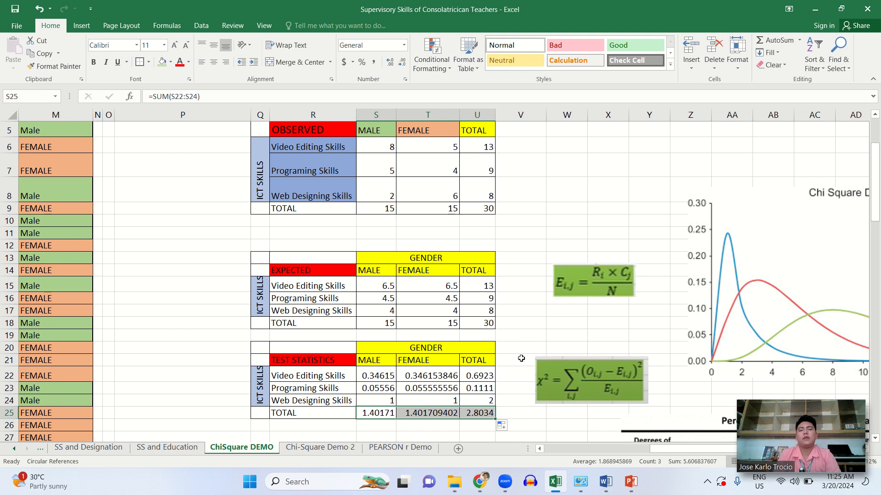
- Highlight the grand total of the TEST STATISTICS table, U25, with a gold fill
click(521, 360)
scroll(521, 359, down, 1)
scroll(521, 358, down, 2)
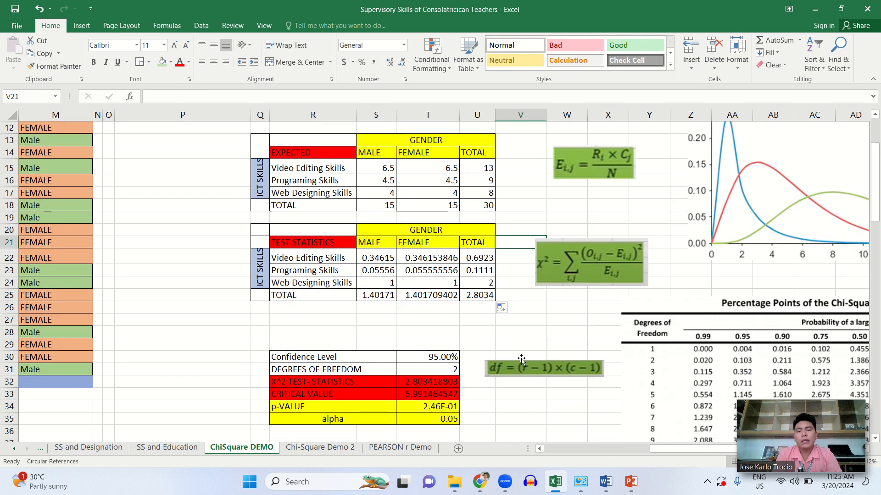
click(482, 295)
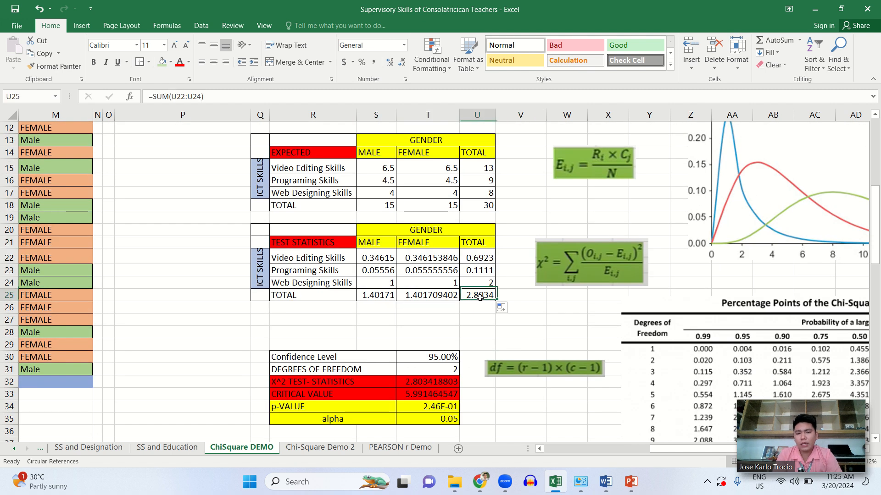
click(170, 62)
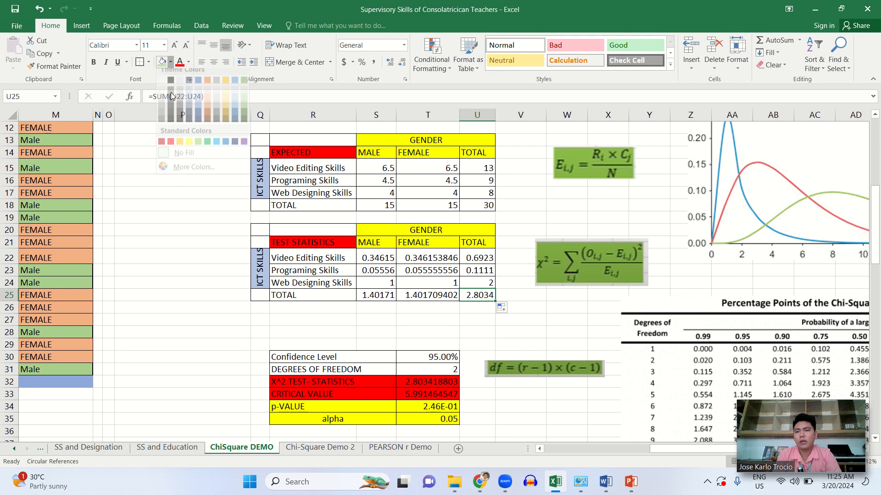
click(227, 112)
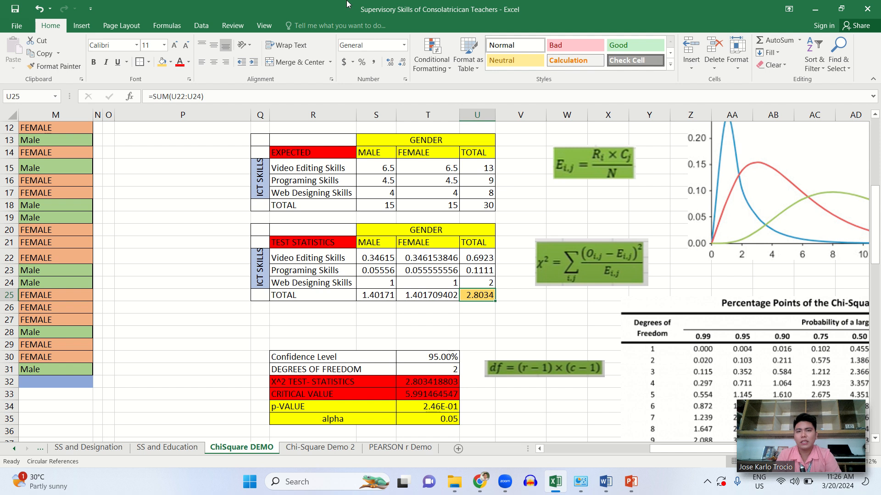
- Examine the confidence level, alpha and degrees of freedom cells, the df formula picture, and the skill rows it refers to
mouse_move(342, 4)
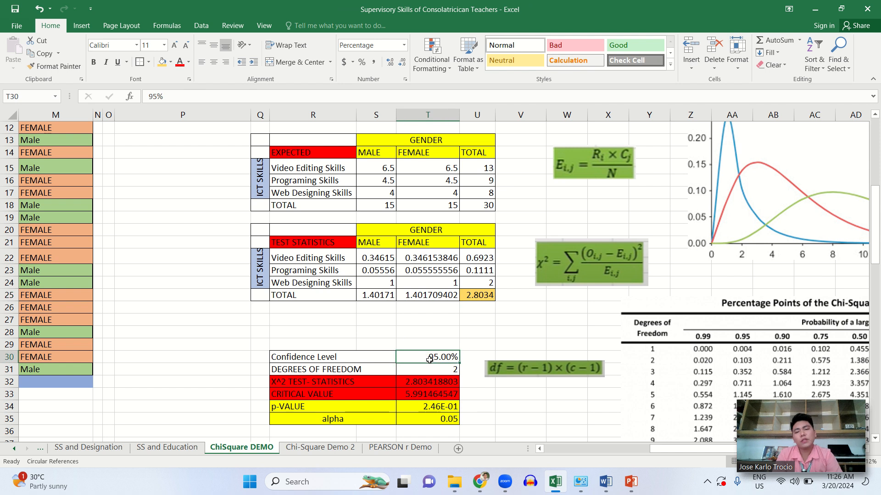
click(448, 420)
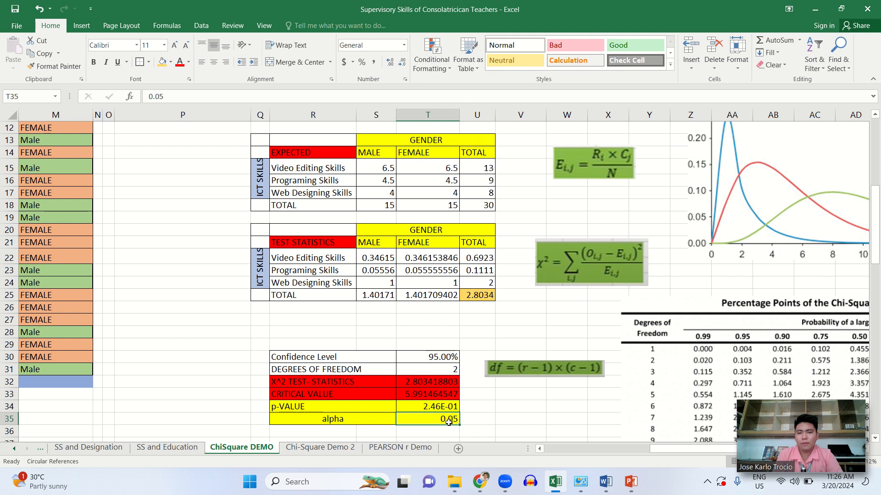
click(434, 370)
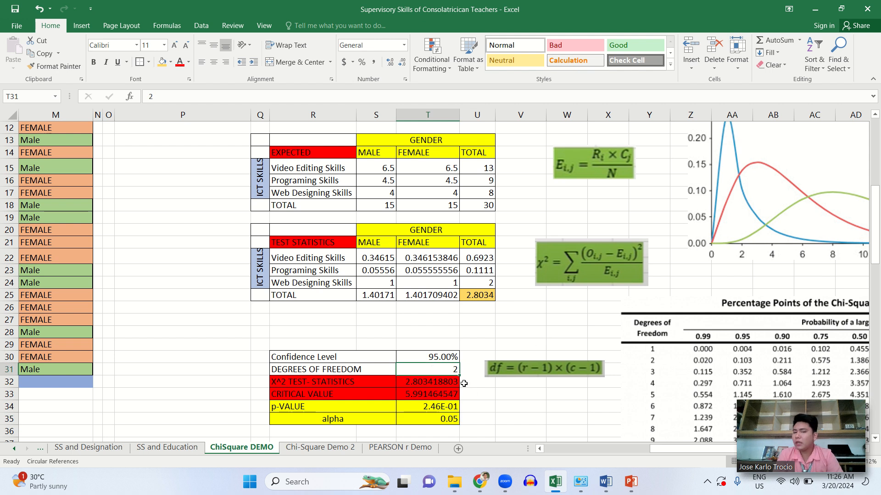
click(549, 371)
click(520, 344)
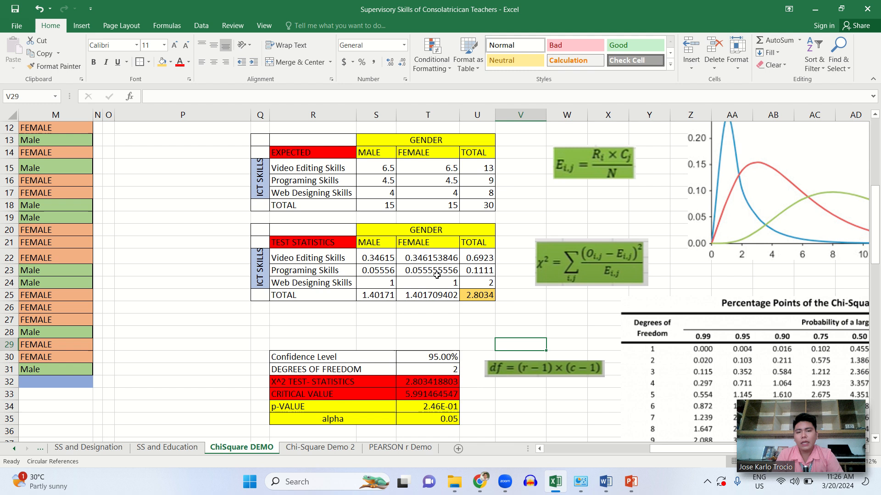
click(381, 258)
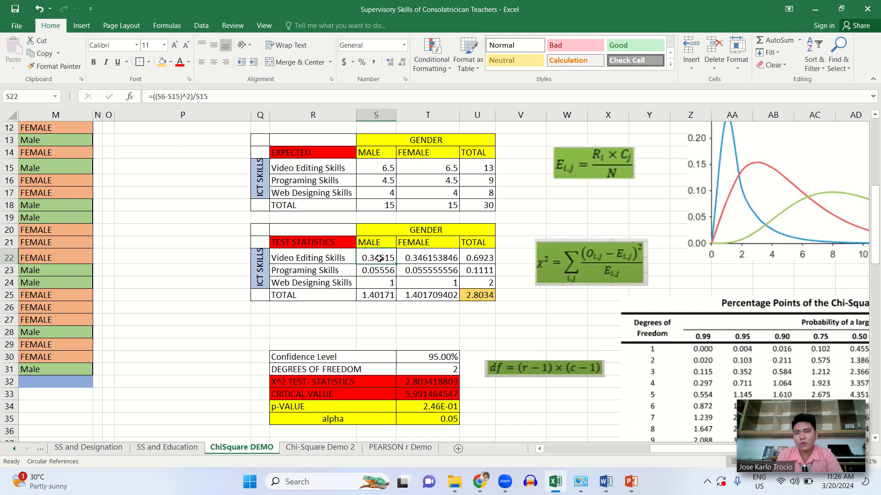
drag(350, 258, 352, 284)
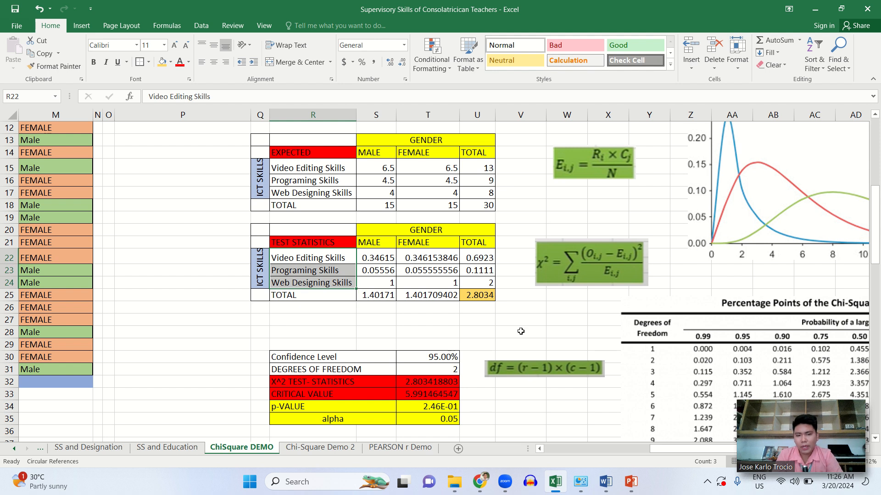
- Try to work out the row part of the degrees of freedom by entering 3-1 in V28
click(520, 329)
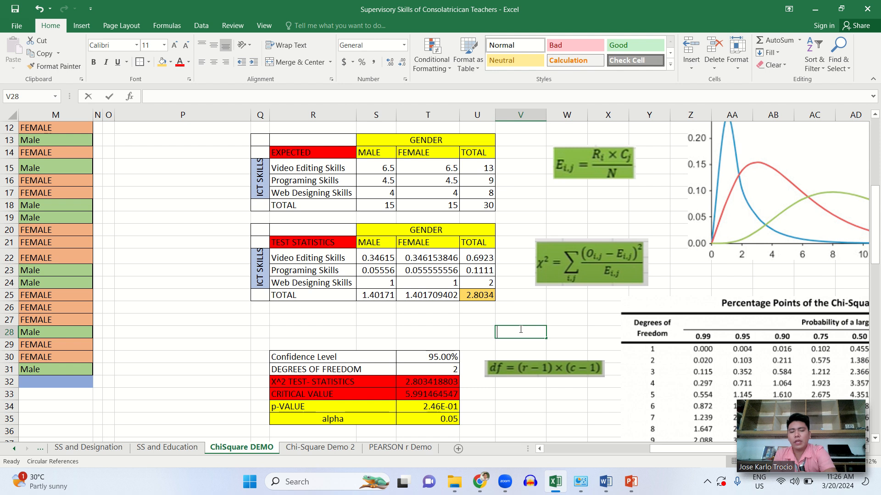
text(3-1)
key(Return)
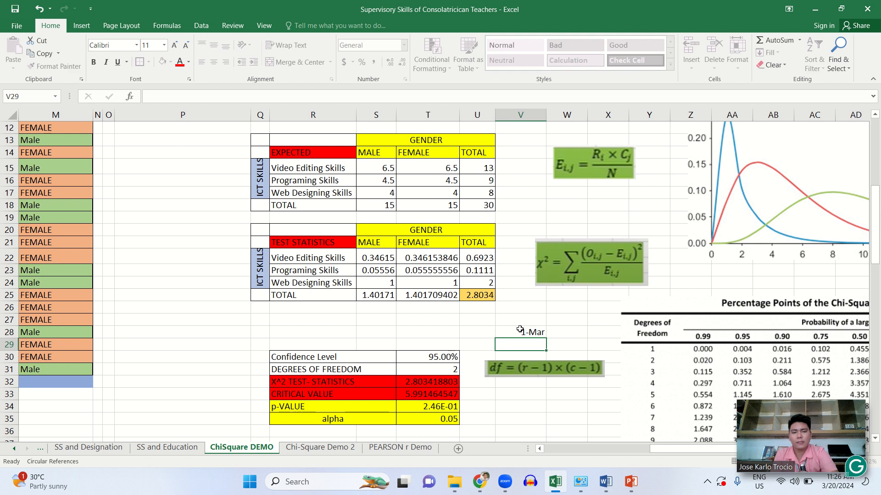
- Enter the row factor 2 in V28 and the column factor 1 in W28 as scratch values, and clear both cells
click(527, 332)
text(2)
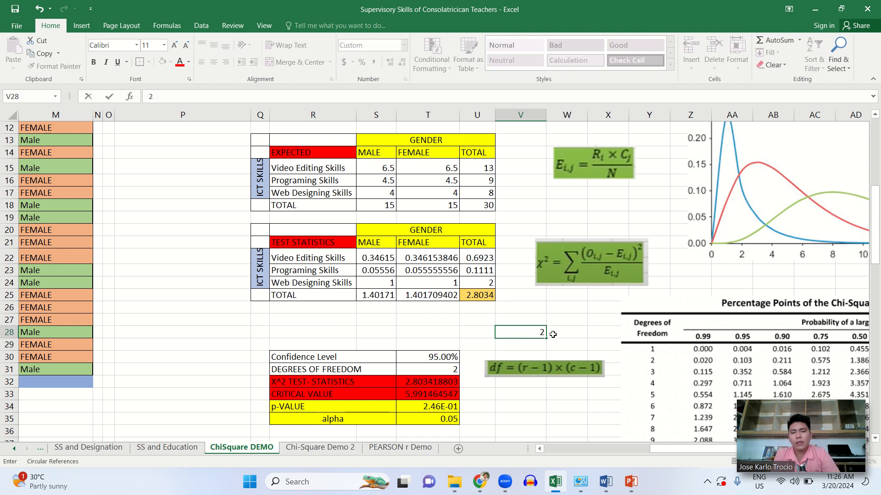
click(559, 333)
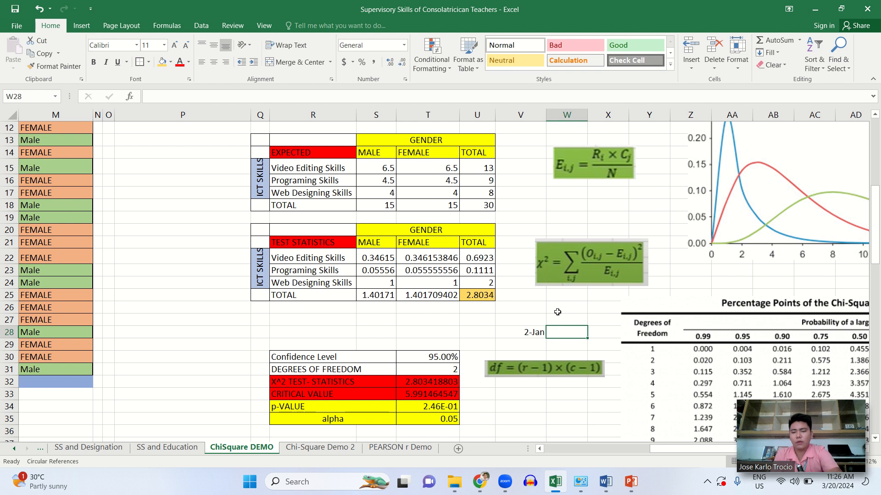
text(1)
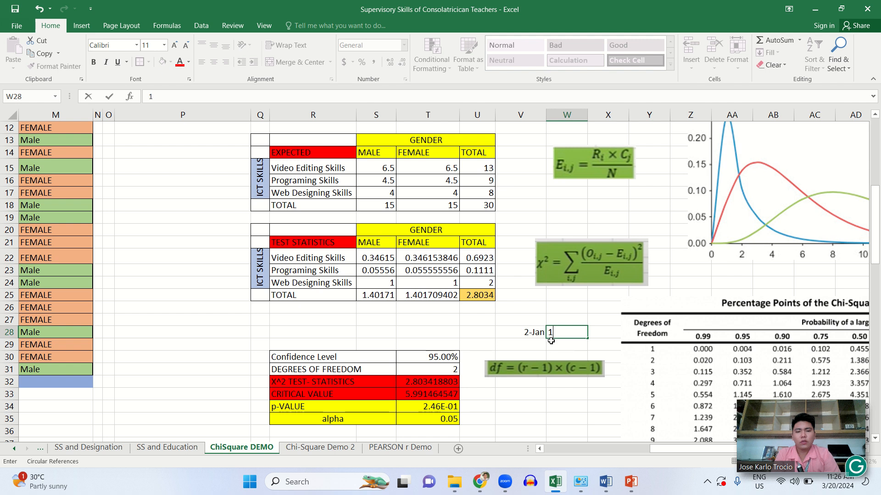
click(535, 333)
shift+click(576, 332)
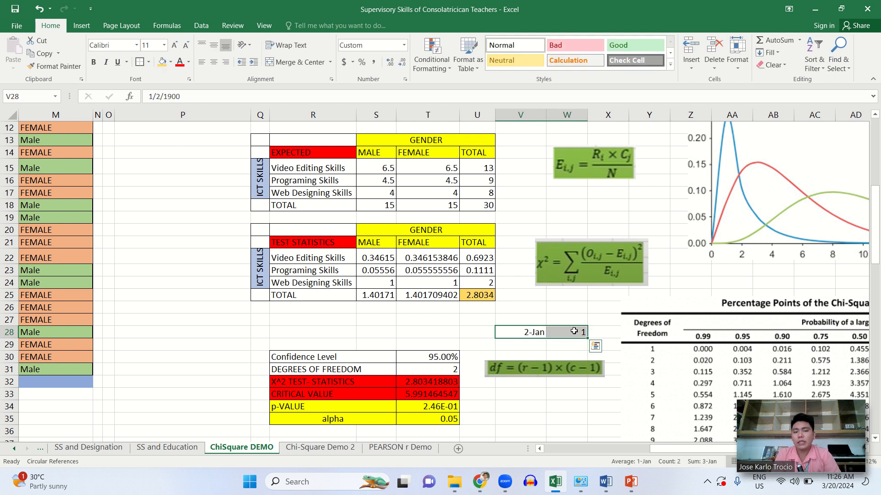
click(453, 368)
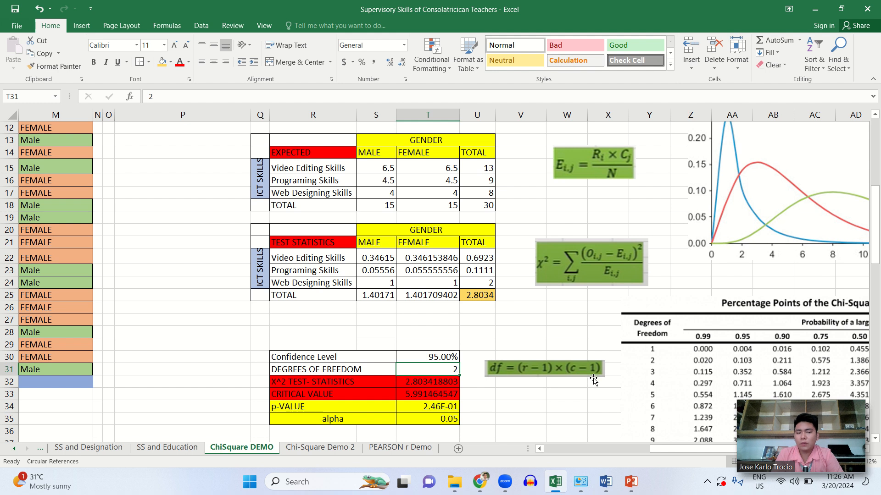
click(484, 341)
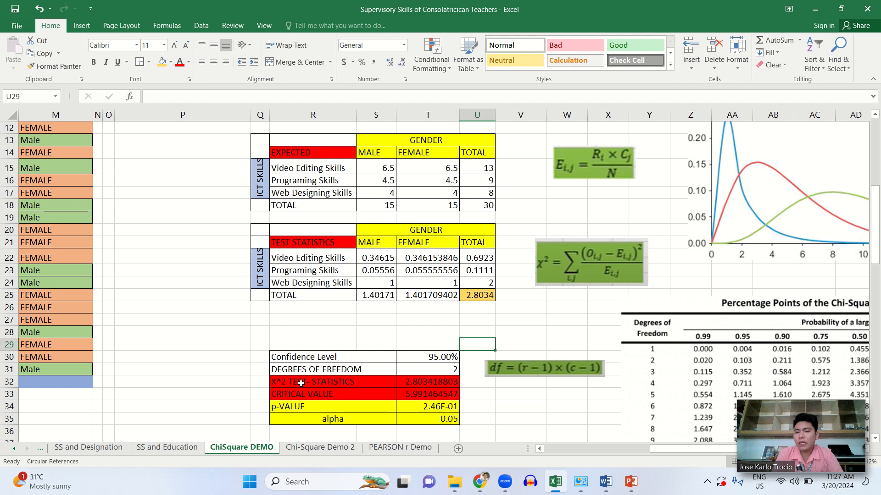
- Replace the X^2 test statistic formula in T32 with a reference to the grand total, =U25
double_click(420, 382)
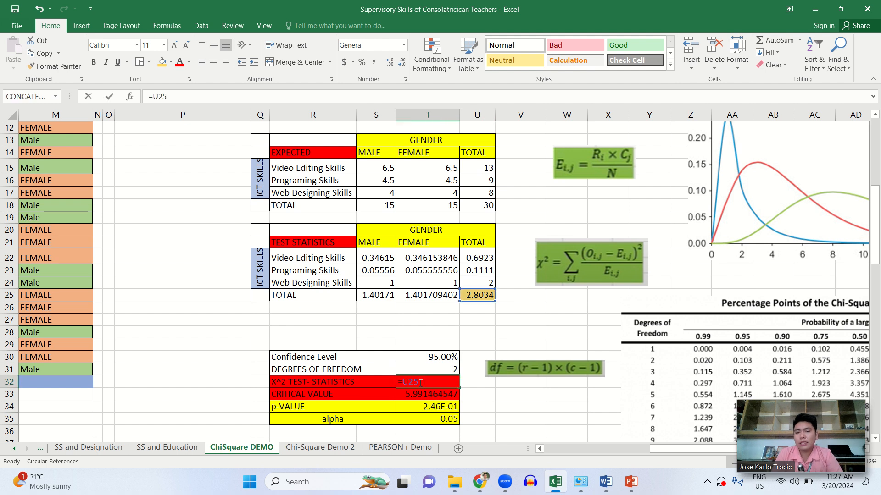
key(BackSpace)
key(BackSpace)
key(BackSpace)
key(BackSpace)
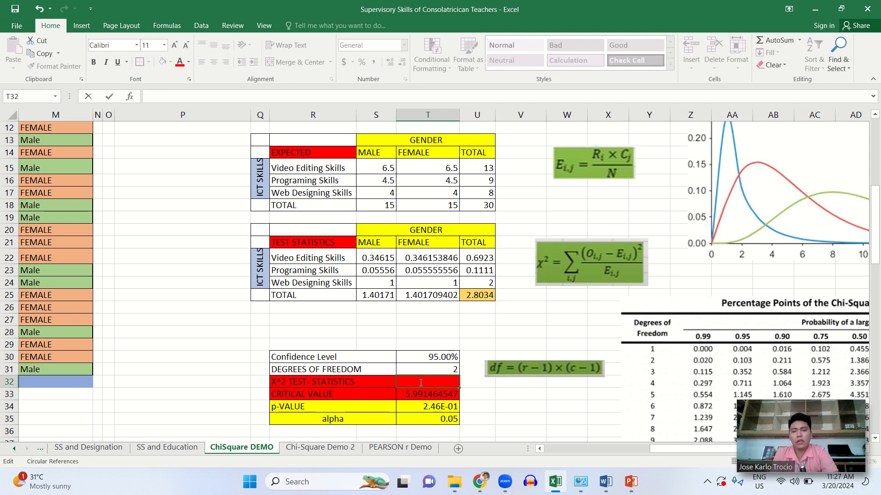
text(=)
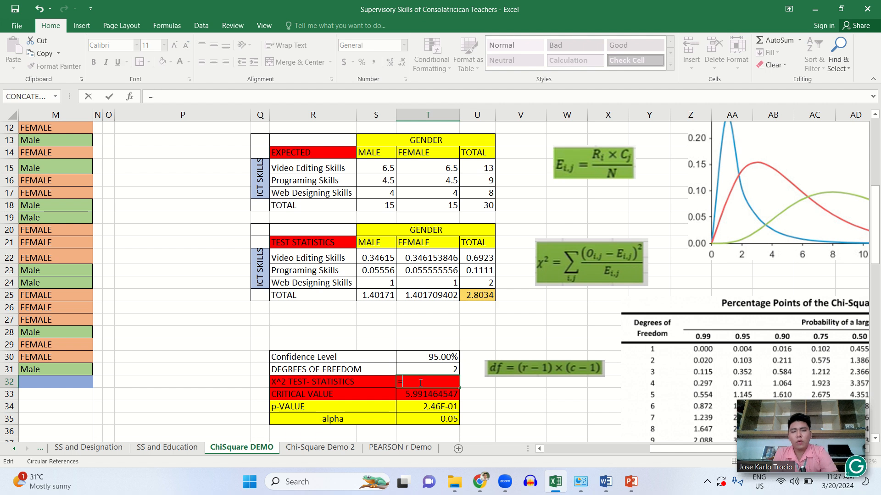
click(485, 297)
key(Return)
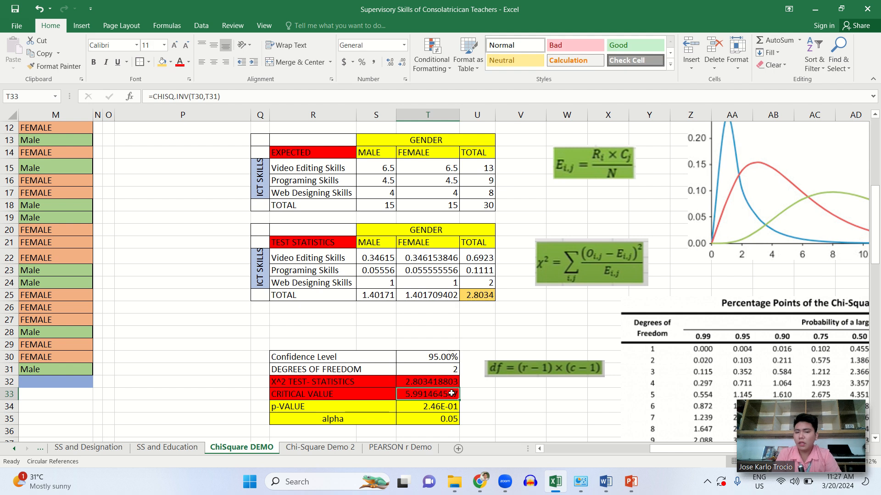
- Look up the critical value for 2 degrees of freedom at probability 0.05 in the chi-square percentage points table
scroll(577, 389, down, 5)
scroll(576, 390, right, 3)
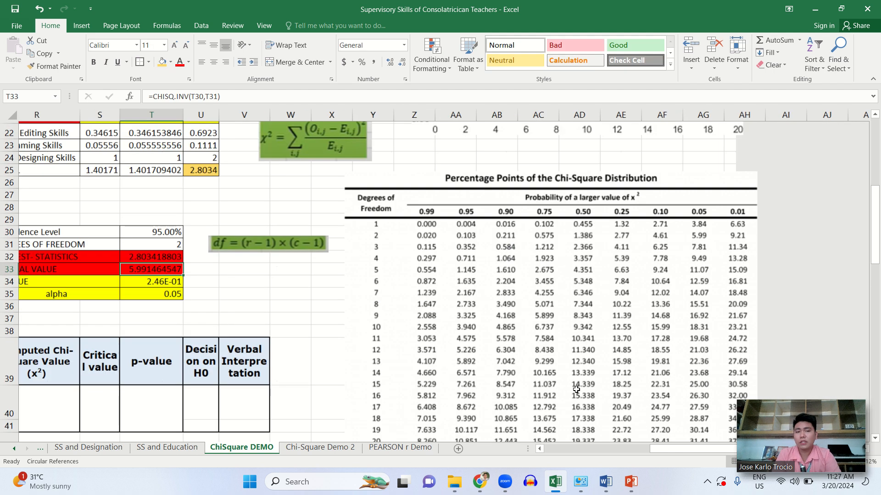
scroll(576, 389, right, 1)
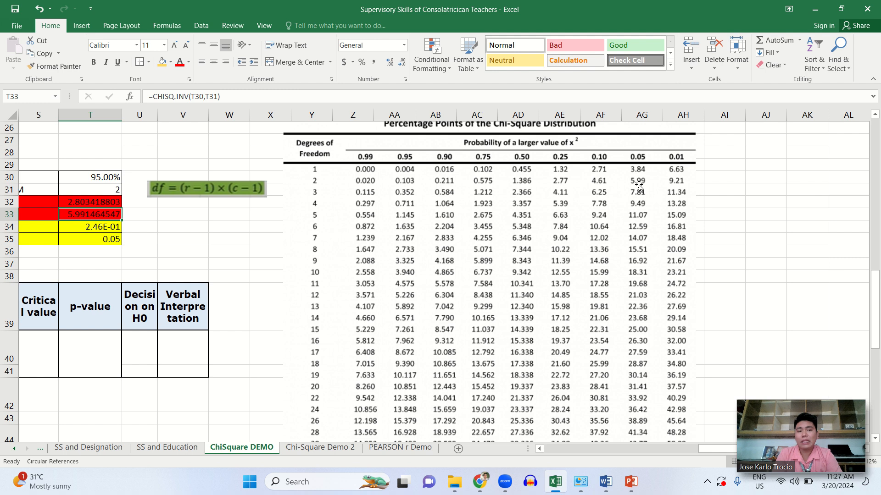
scroll(434, 228, left, 3)
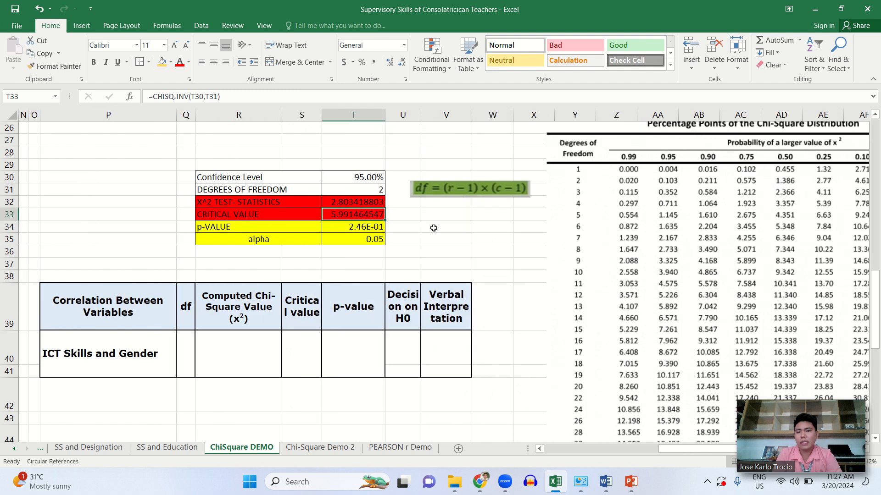
- Rebuild the critical value formula in T33 as =CHISQ.INV(T30,T31), using the confidence level and degrees of freedom
double_click(374, 216)
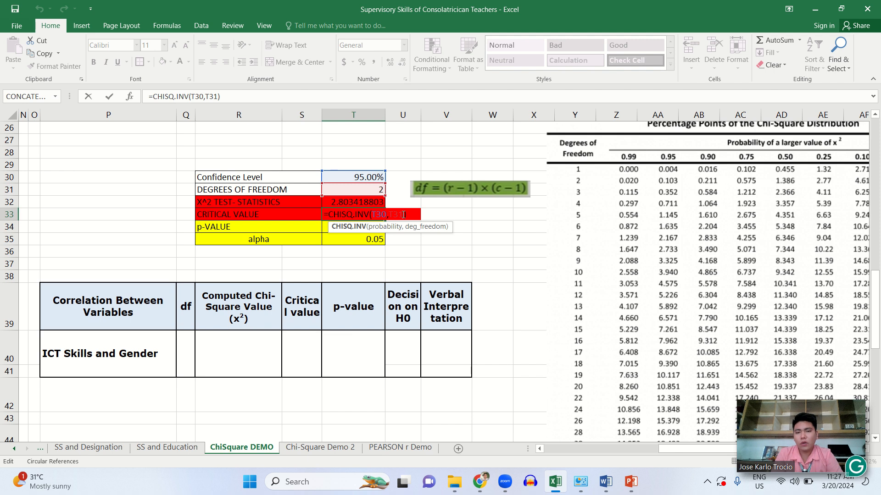
drag(403, 214, 373, 215)
text(T)
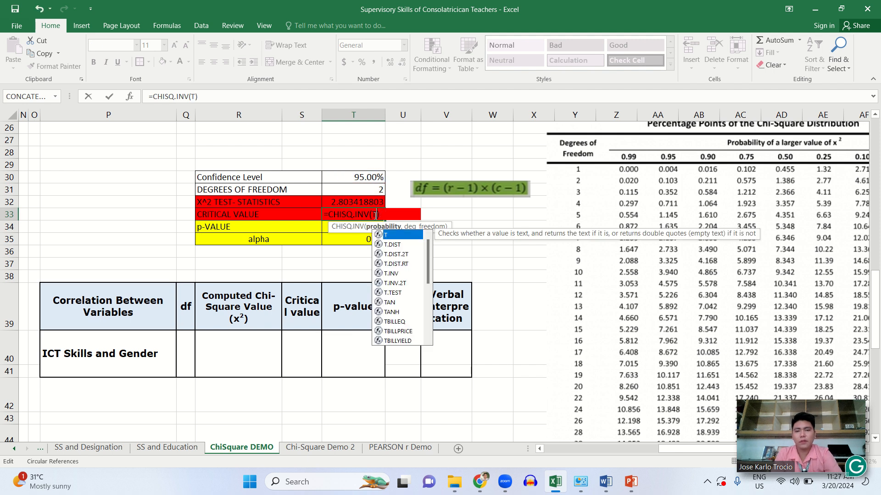
click(360, 176)
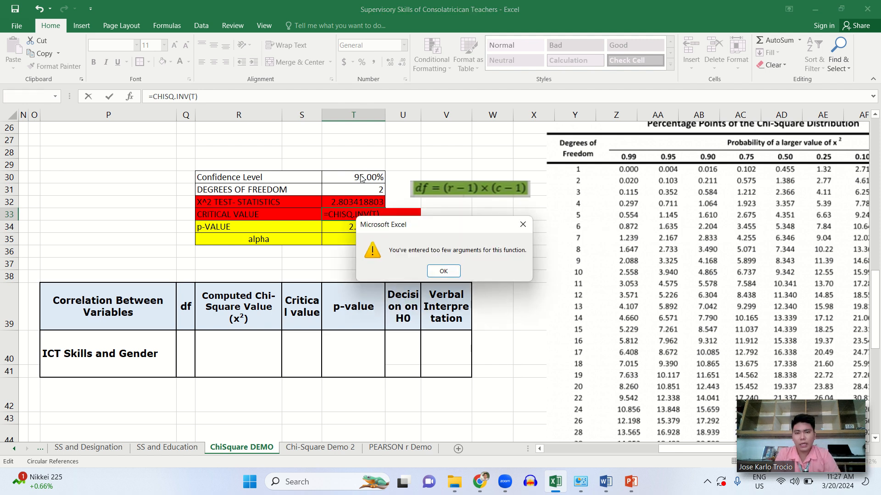
click(443, 270)
key(BackSpace)
key(BackSpace)
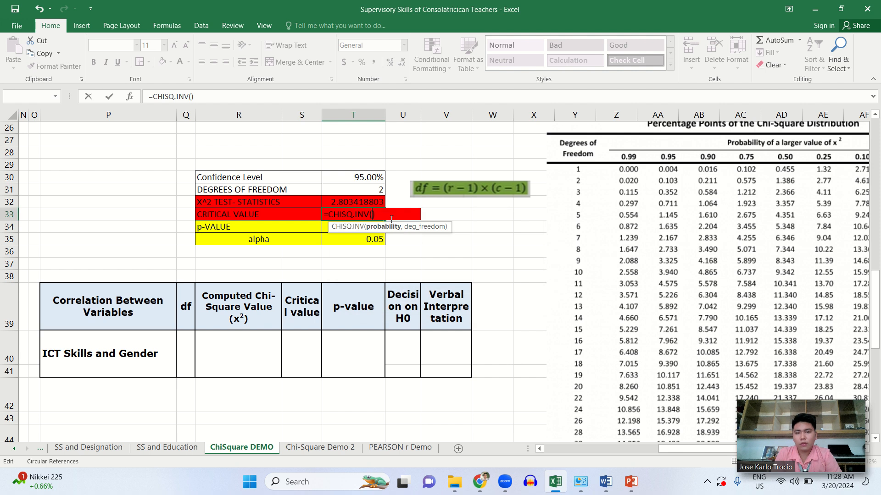
key(Escape)
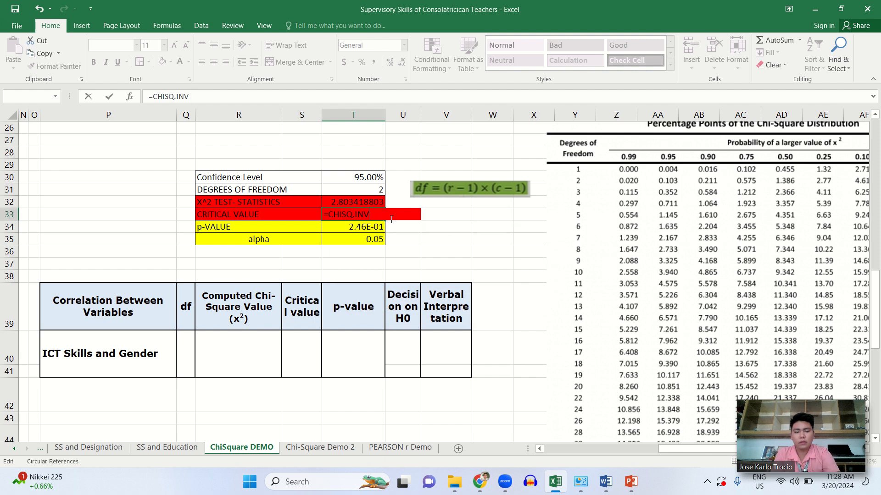
text(()
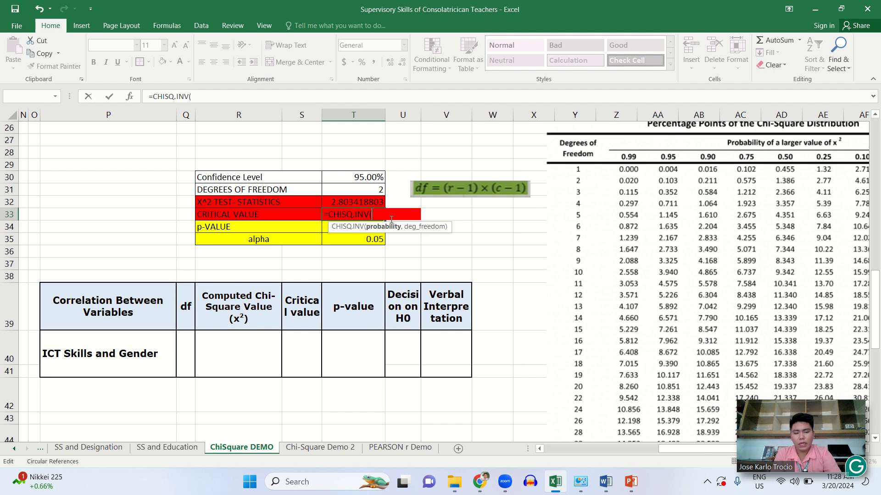
click(346, 176)
text(,)
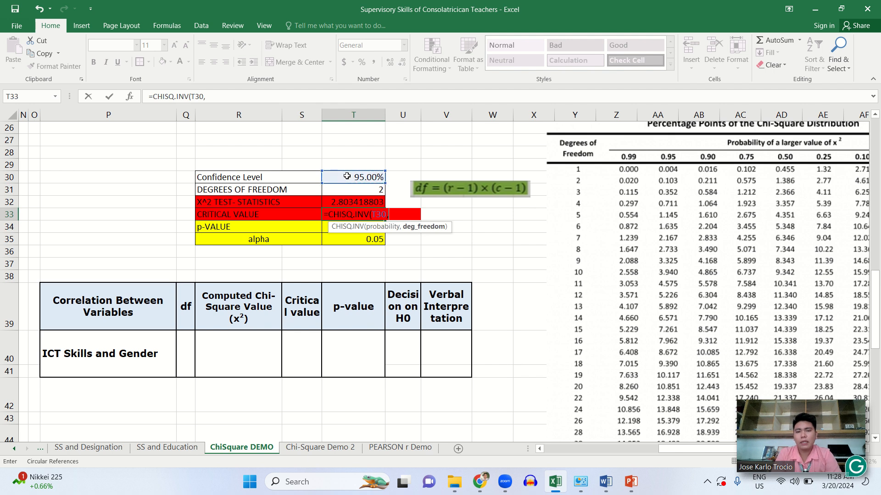
click(364, 190)
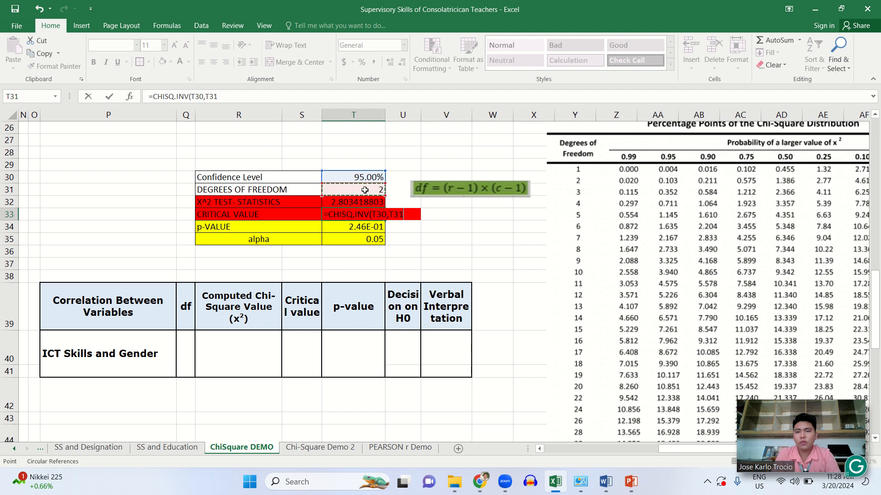
key(Return)
click(370, 216)
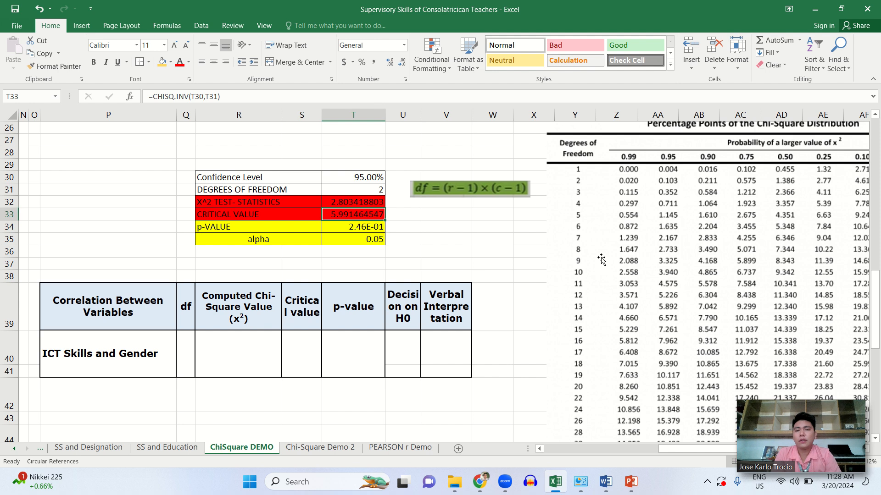
- Examine the Chi Square Distribution chart and percentage points table, and compare the test statistic with the critical value
scroll(603, 257, up, 1)
scroll(604, 257, right, 2)
scroll(602, 259, up, 1)
scroll(602, 260, left, 1)
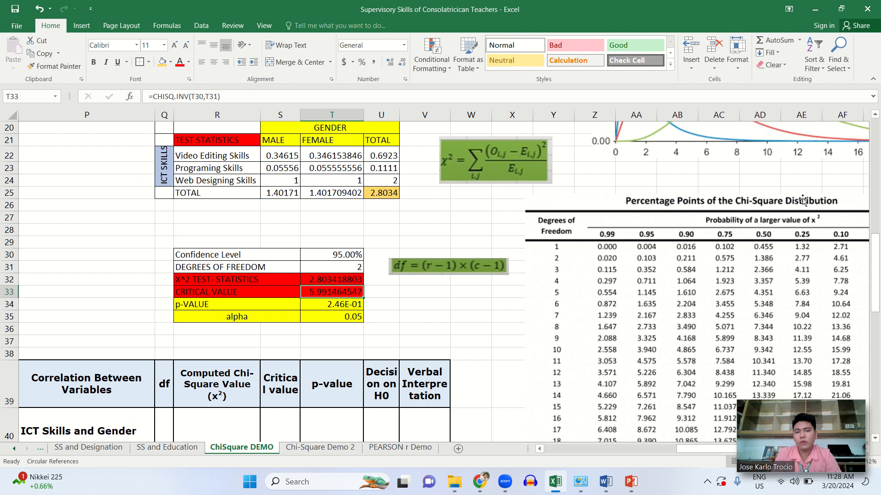
scroll(803, 201, up, 2)
scroll(803, 201, right, 3)
scroll(803, 200, up, 4)
scroll(803, 200, right, 1)
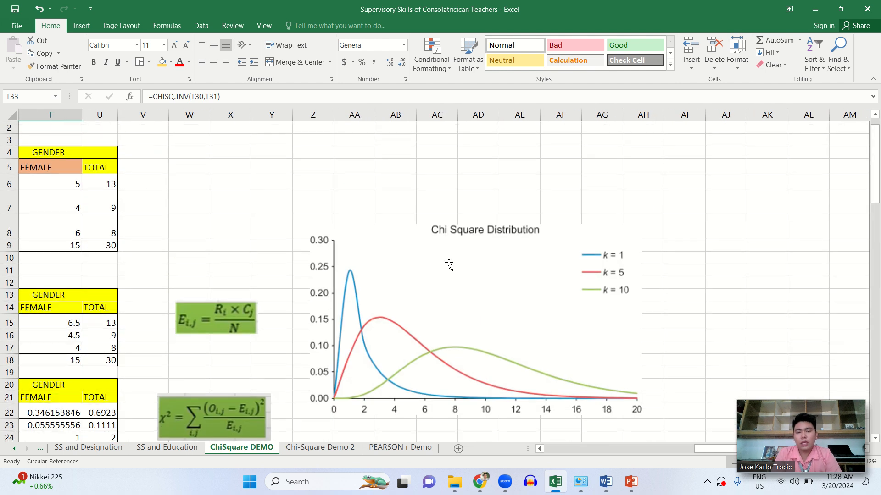
scroll(640, 278, down, 3)
scroll(640, 278, left, 2)
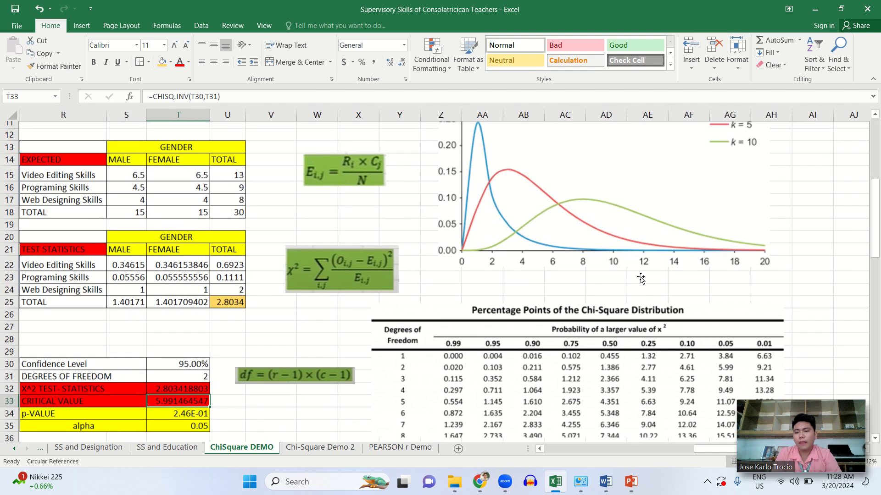
scroll(758, 223, up, 3)
scroll(758, 223, right, 2)
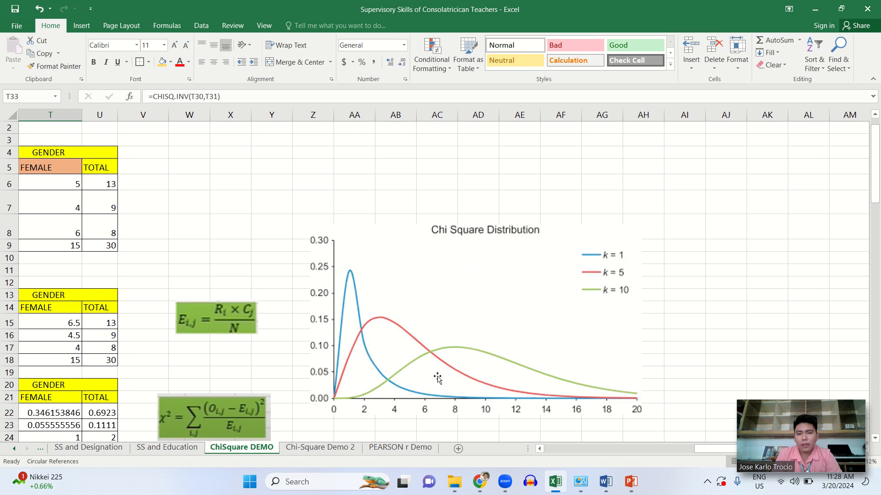
scroll(435, 387, down, 4)
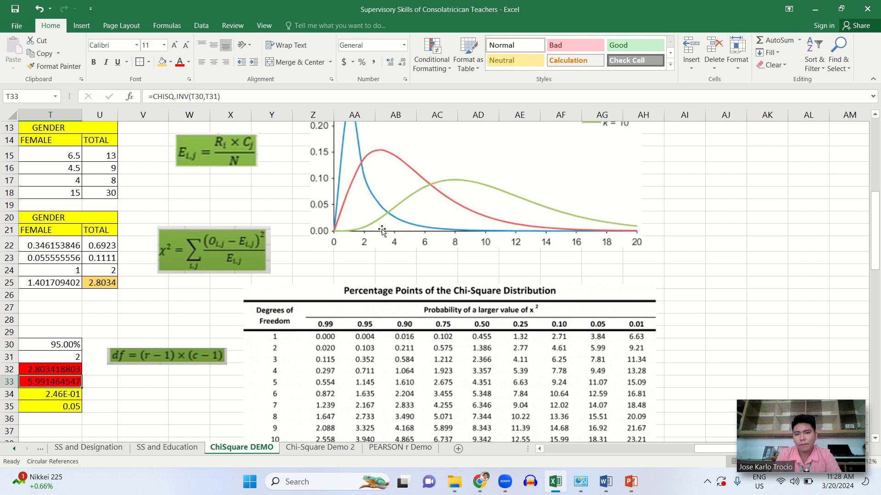
scroll(86, 391, left, 3)
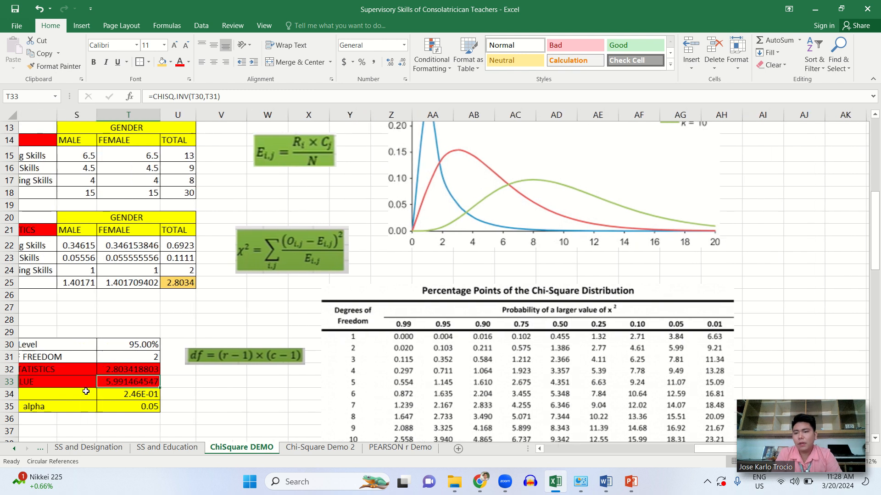
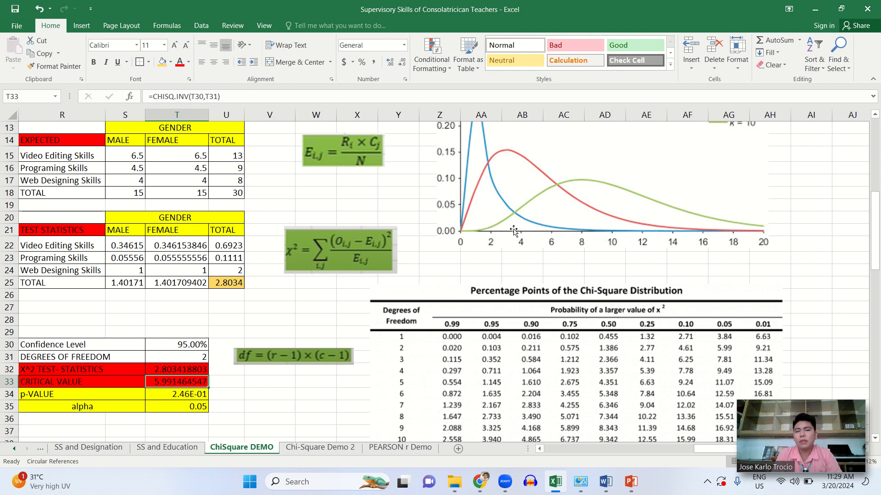
click(194, 368)
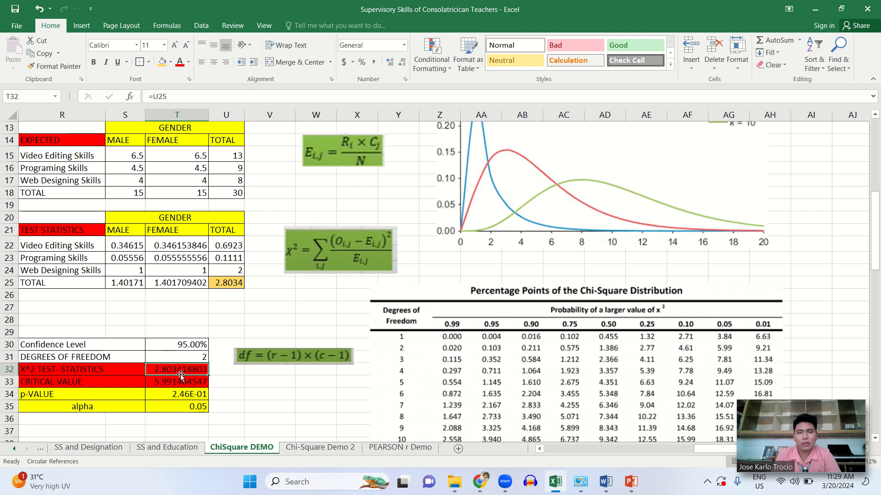
click(235, 379)
scroll(238, 393, left, 1)
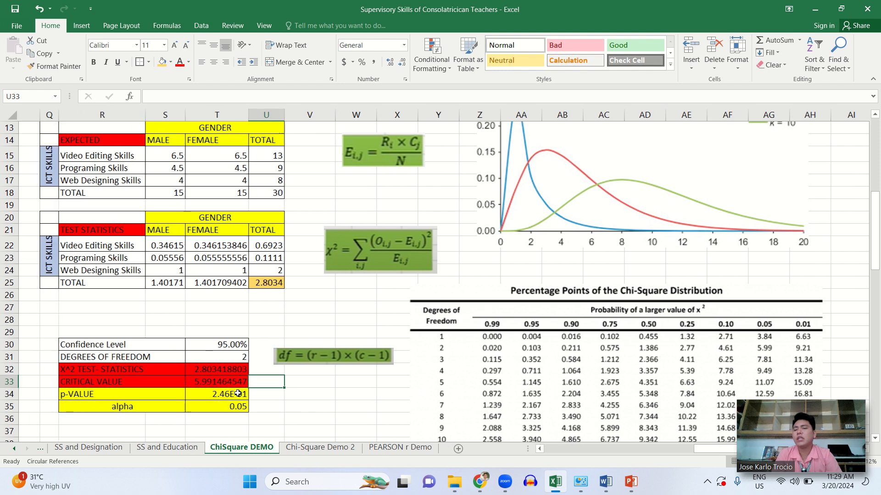
- Rebuild the p-value formula in T34 as =CHISQ.TEST(S6:T8,S15:T17), using the observed and expected frequency ranges
click(215, 395)
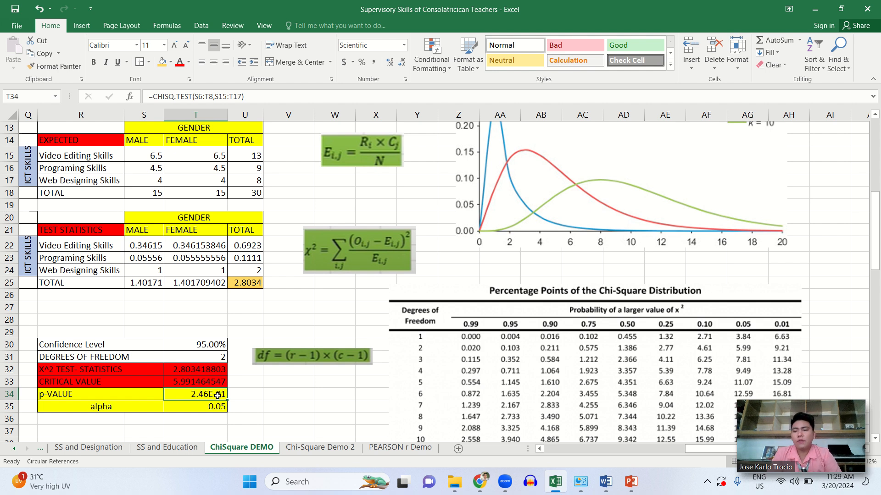
double_click(217, 395)
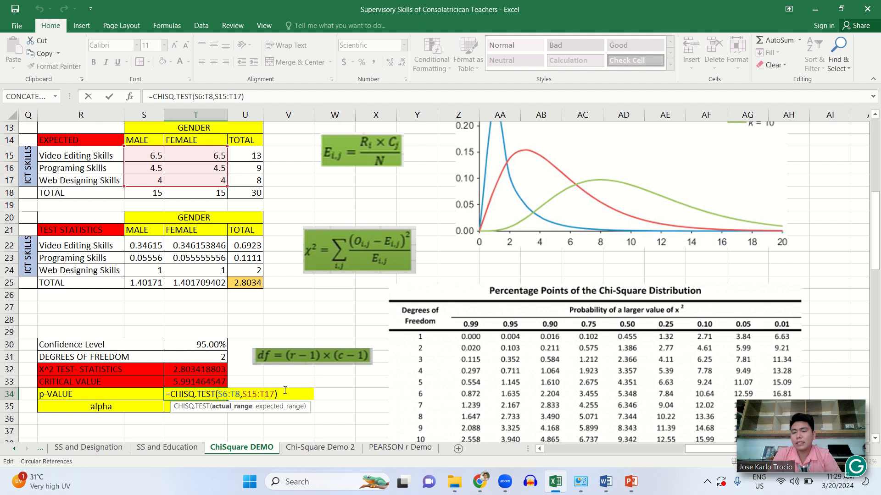
drag(288, 394, 228, 394)
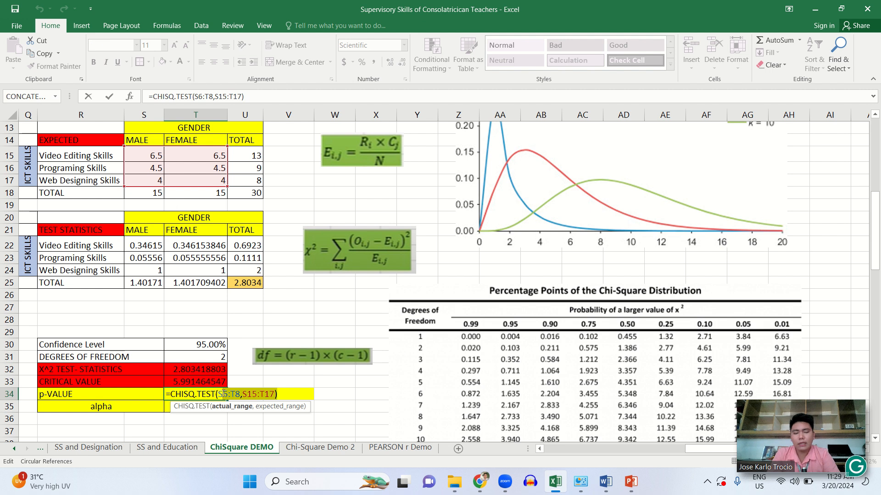
key(BackSpace)
key(BackSpace)
key(BackSpace)
key(BackSpace)
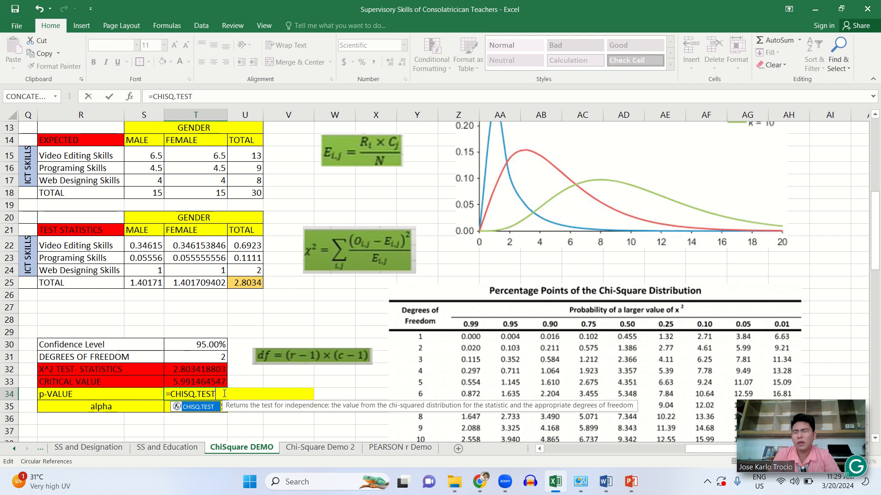
text(()
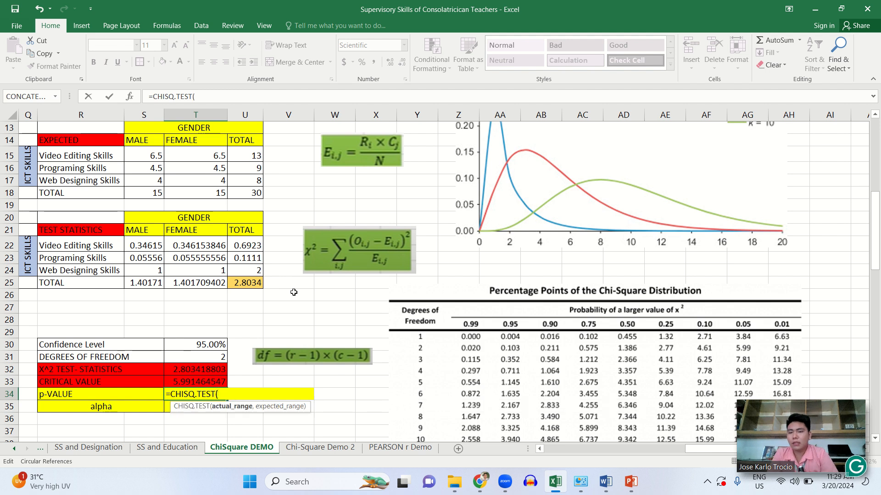
scroll(264, 224, up, 3)
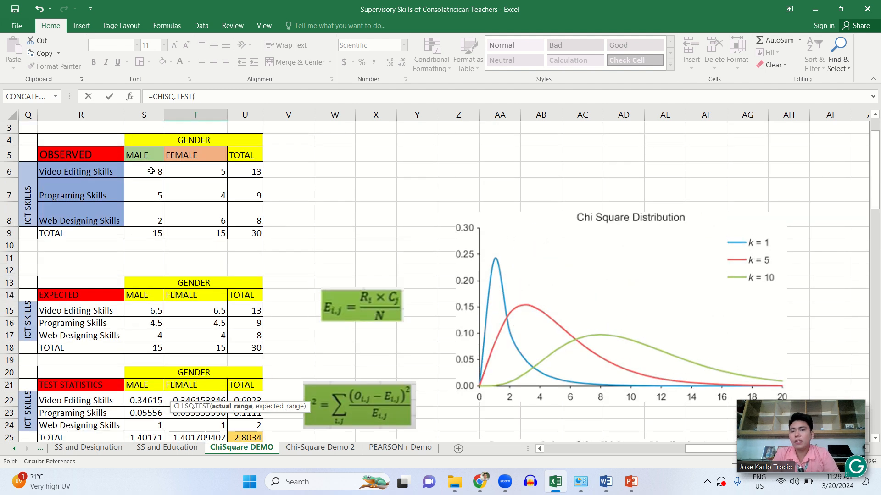
drag(150, 171, 220, 220)
text(,)
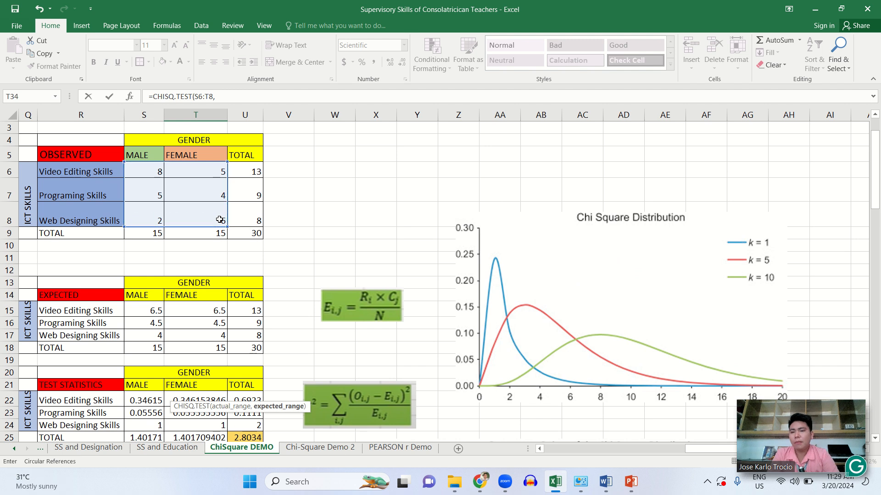
drag(152, 310, 198, 335)
key(Return)
scroll(211, 367, down, 3)
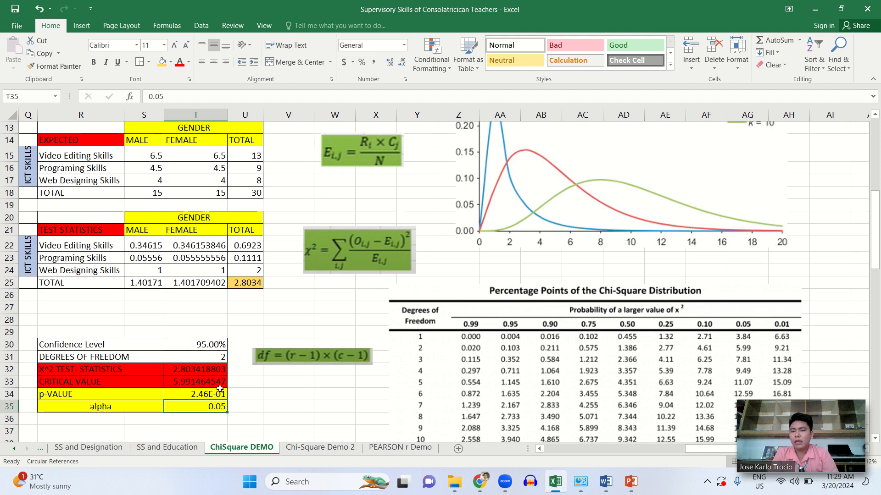
click(216, 394)
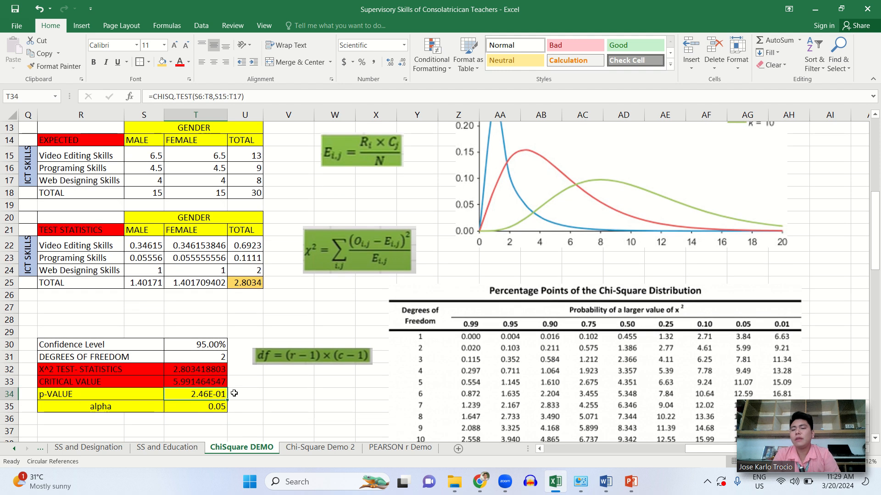
- Write the p-value in decimal form as 0.246 in cell V34, beside the p-value row
click(306, 394)
scroll(303, 387, down, 1)
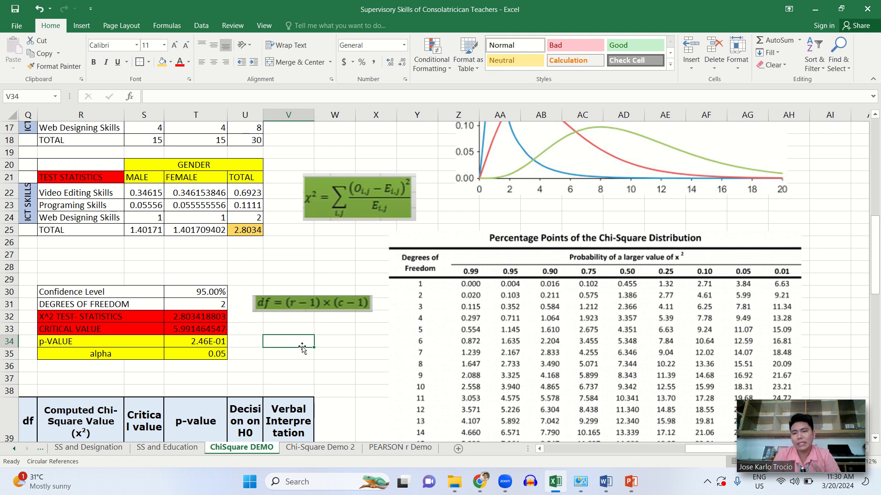
text(0.)
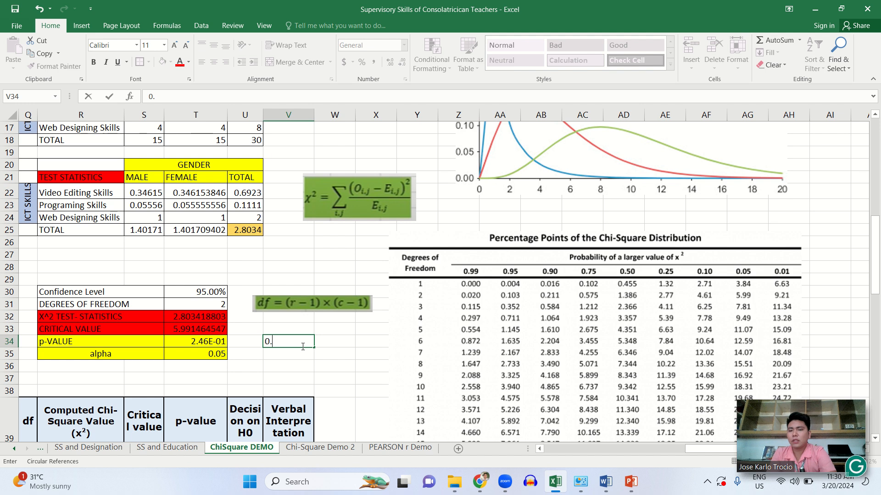
text(246)
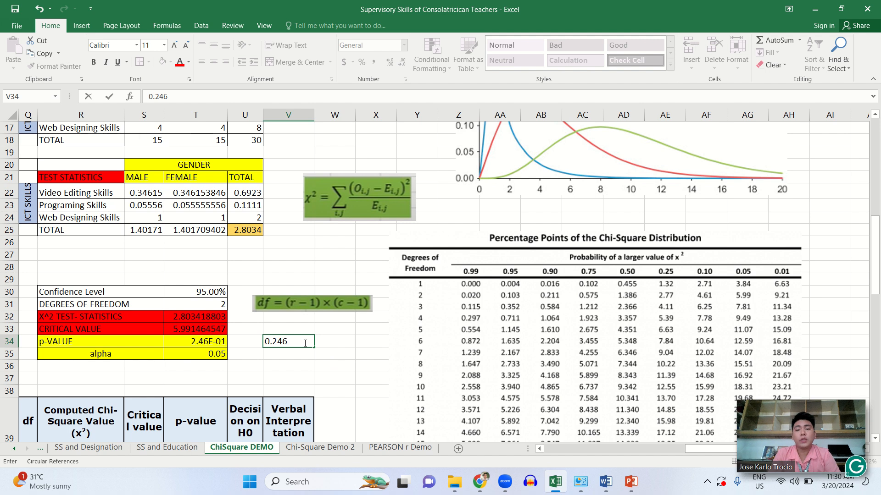
key(Return)
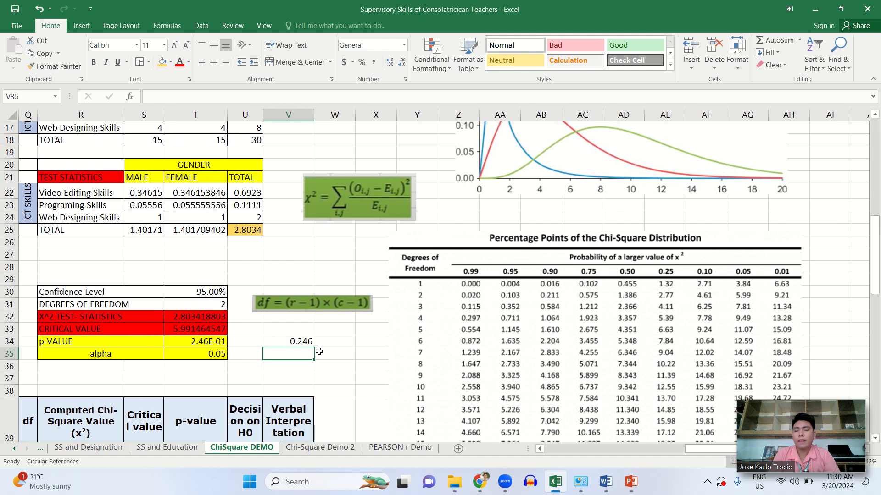
- Enter df 2 and a computed chi-square value of 2.80 in the ICT Skills and Gender row of the summary table
scroll(319, 352, down, 1)
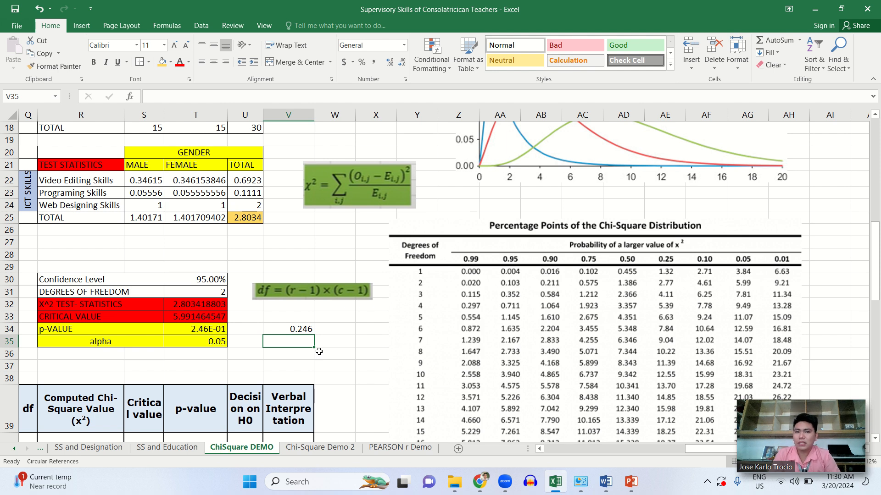
scroll(319, 352, down, 2)
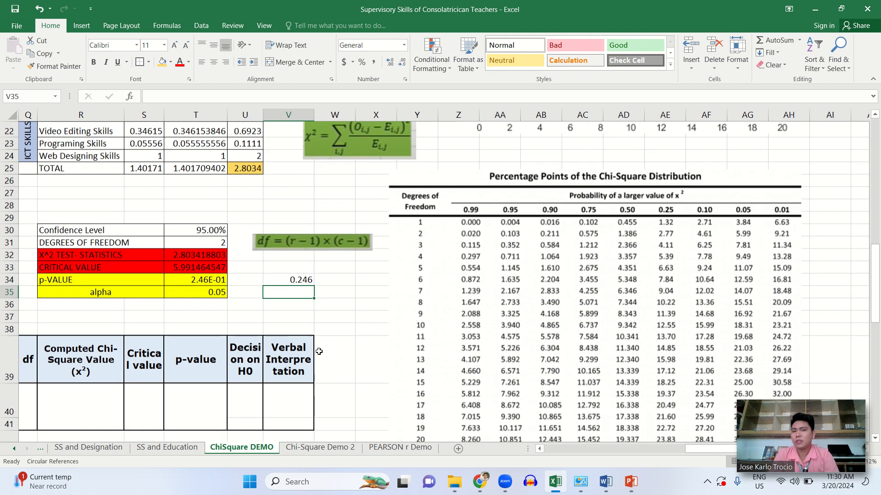
scroll(319, 351, left, 3)
scroll(319, 351, right, 1)
click(296, 397)
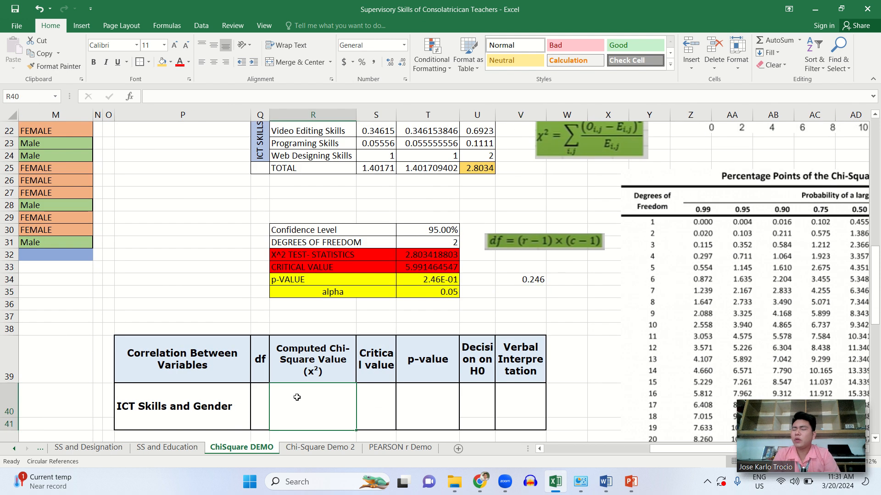
click(265, 403)
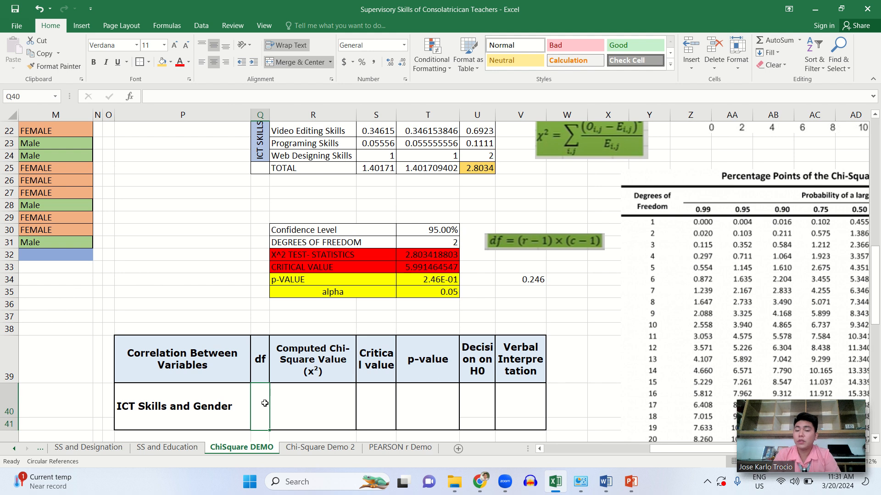
scroll(293, 402, down, 1)
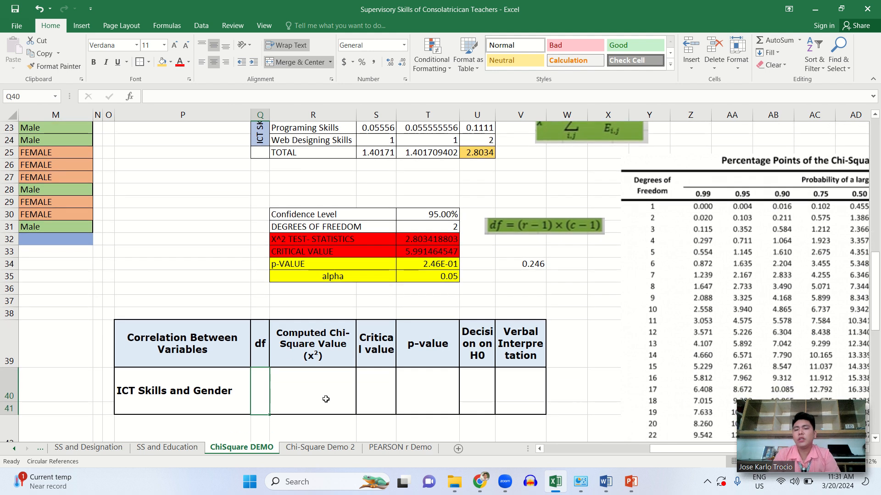
text(2)
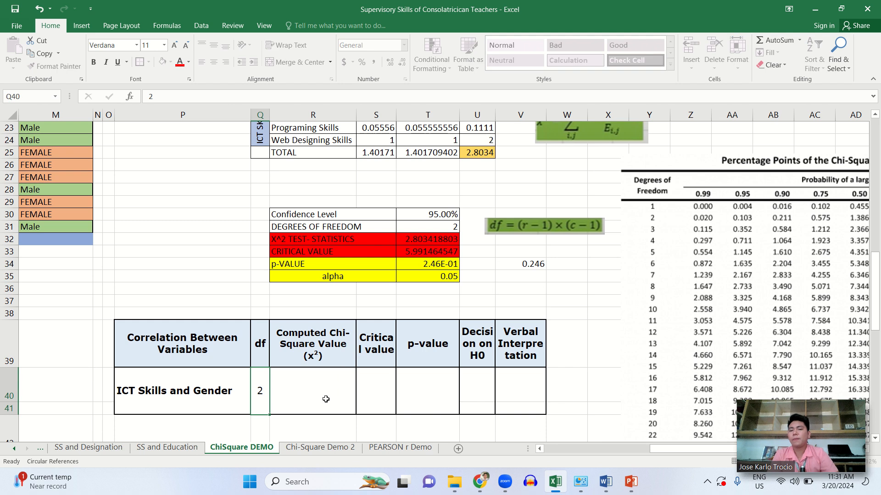
click(327, 398)
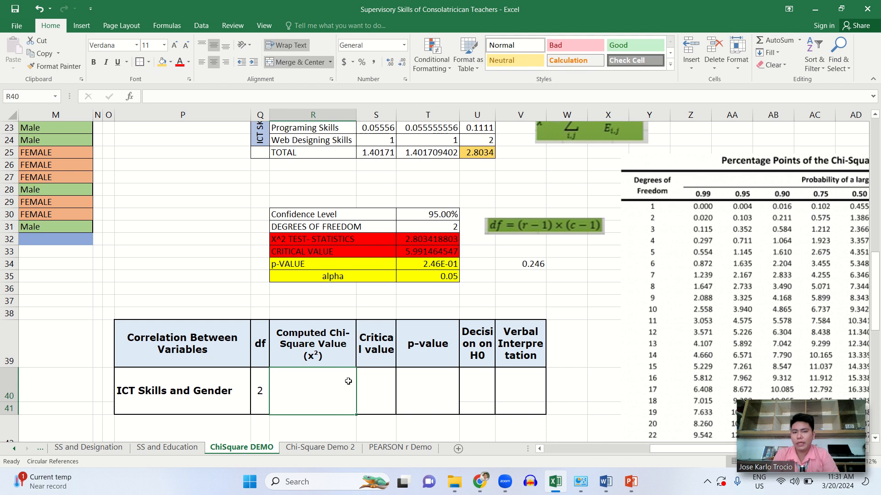
text(2)
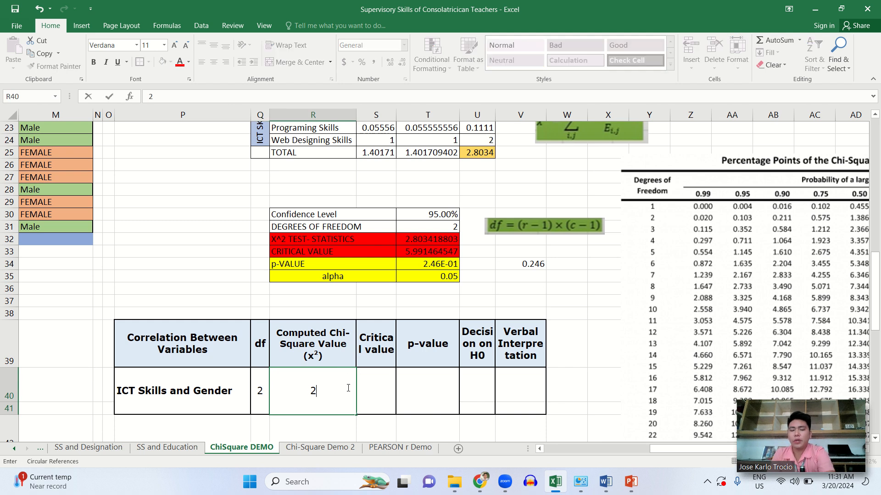
text(.80)
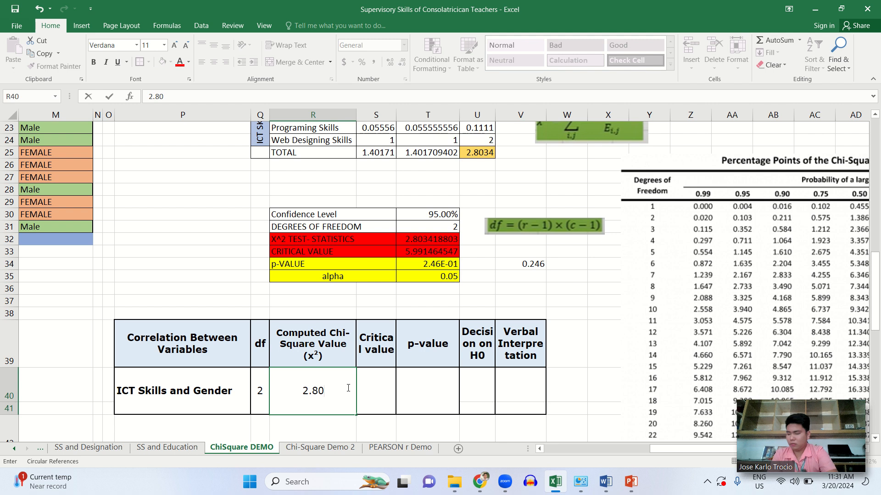
- Enter the critical value 5.99 and the p-value 0.246 in the ICT Skills and Gender row
click(375, 396)
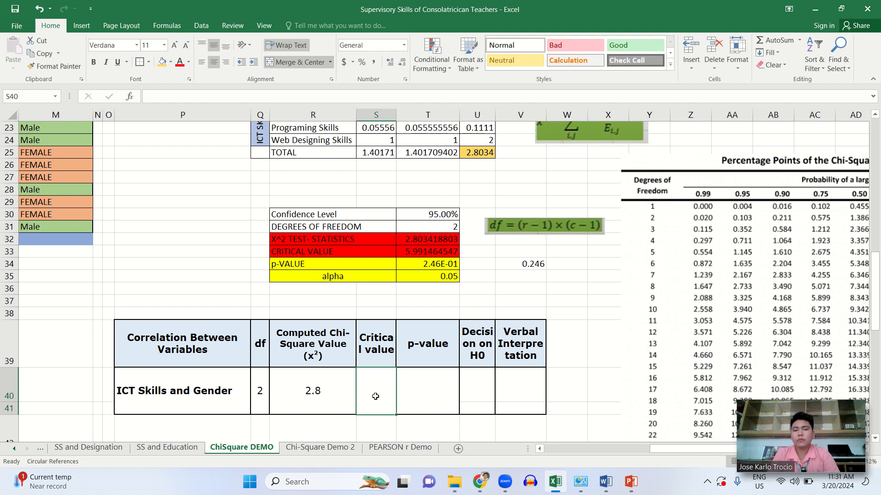
text(5.99)
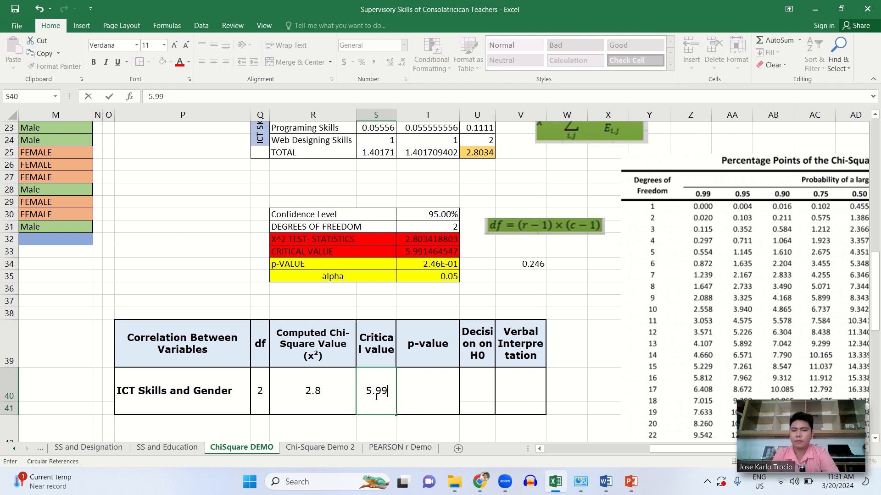
click(407, 395)
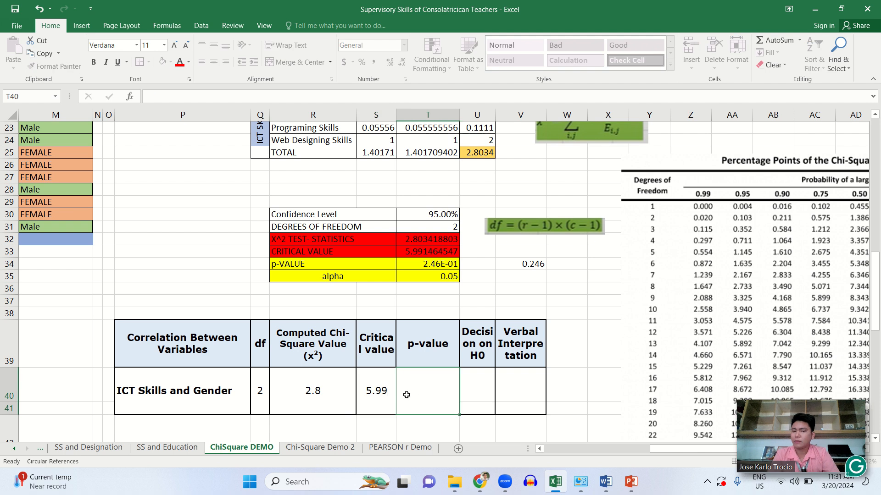
text(0.)
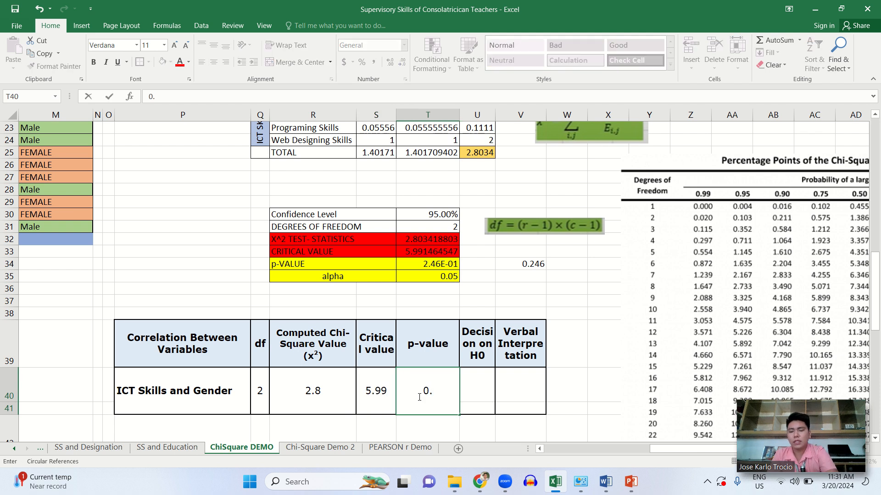
text(24)
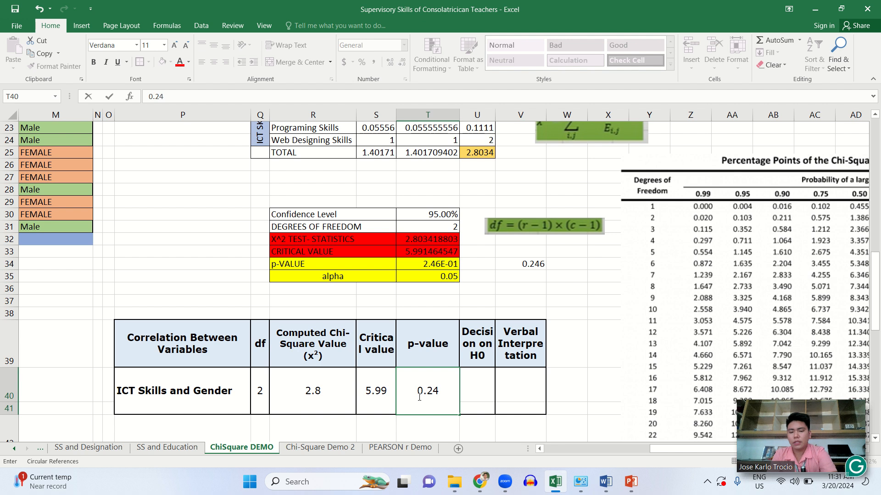
text(6)
- Compare the computed chi-square value with the critical value and enter "Accept the Null hypothesis" as the ICT Skills and Gender decision on H0
click(479, 397)
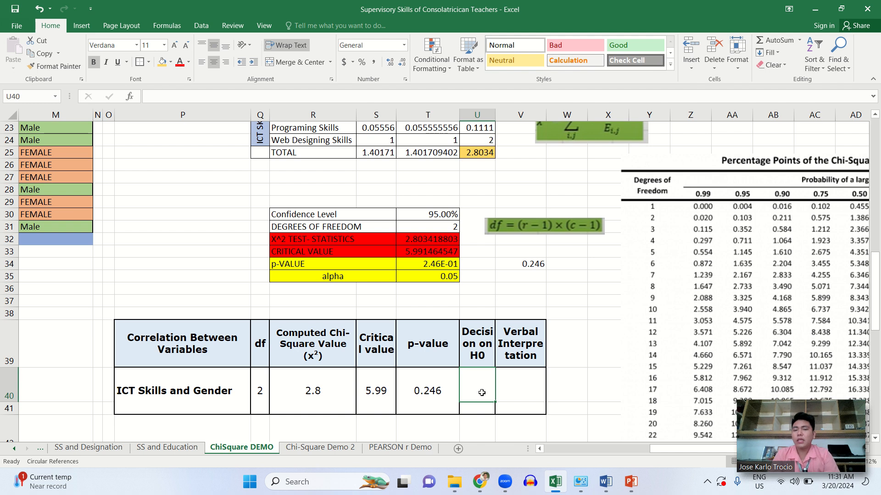
click(321, 344)
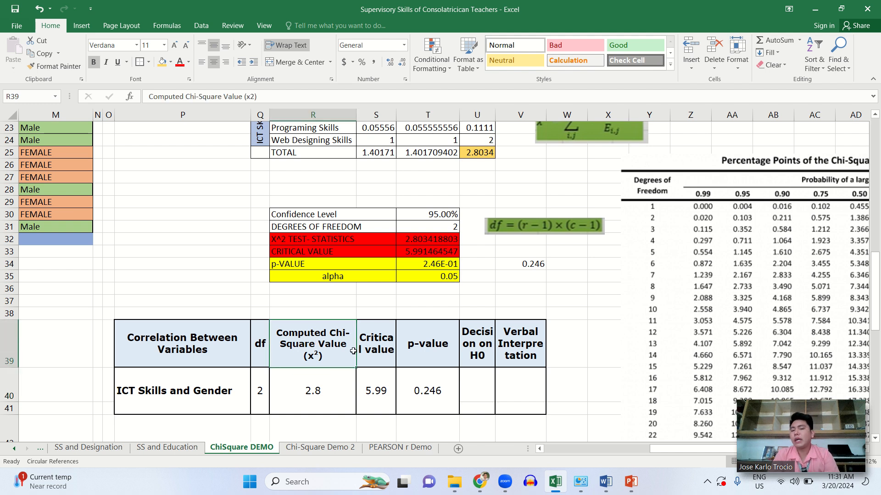
drag(353, 351, 380, 403)
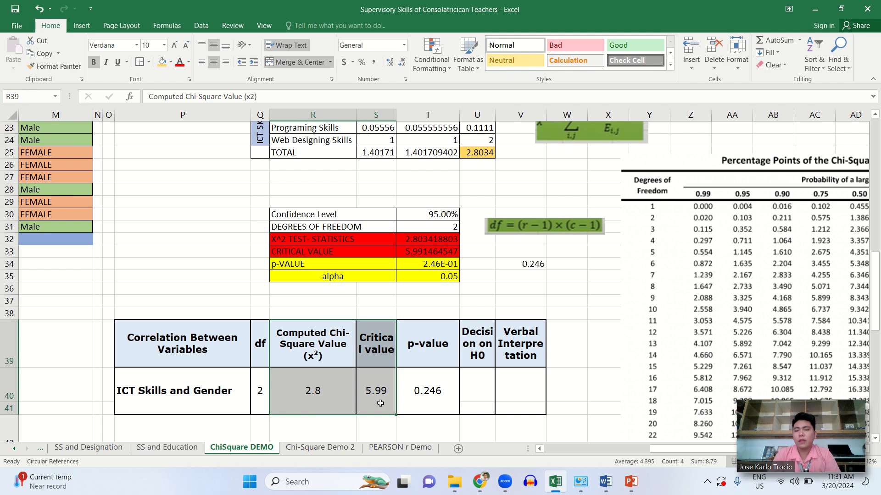
click(339, 398)
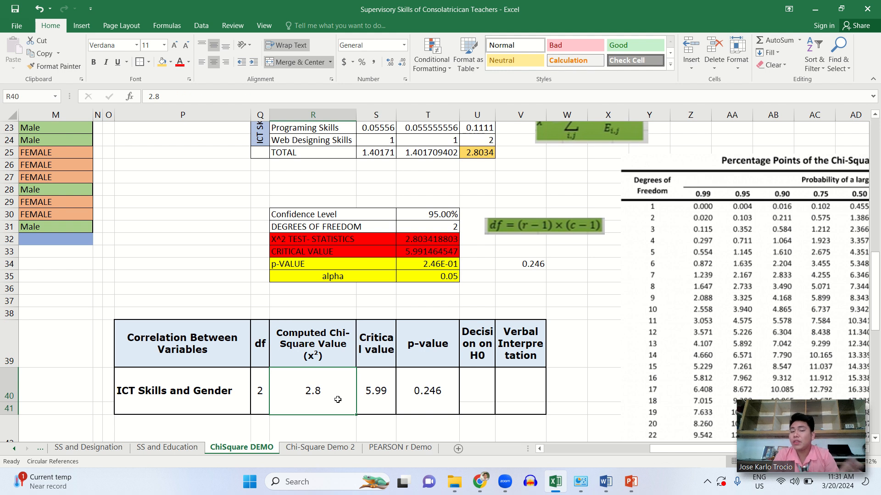
click(374, 397)
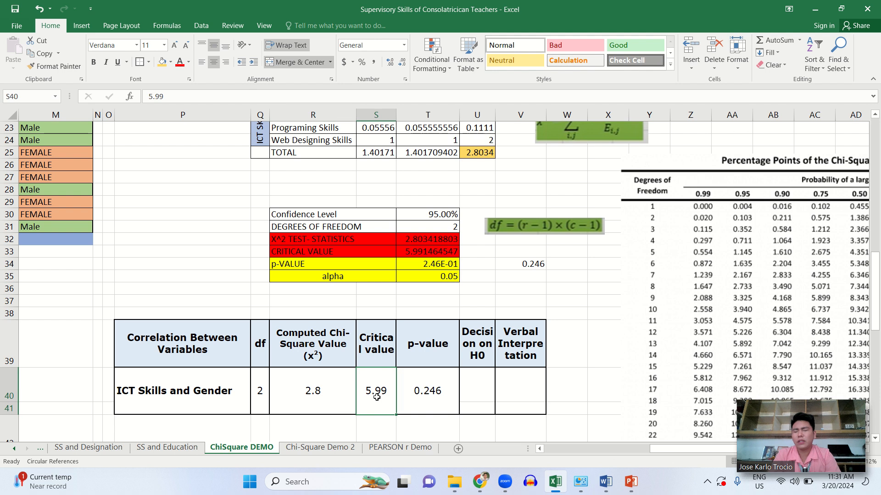
click(484, 393)
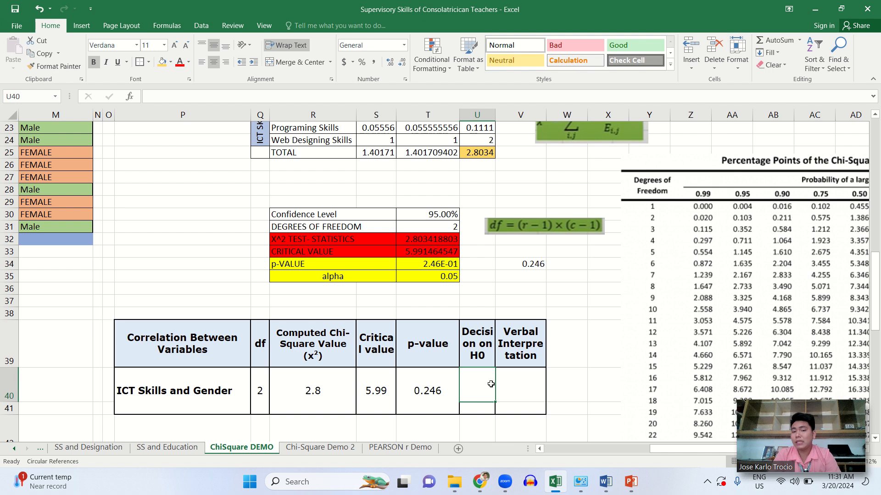
text(Accept)
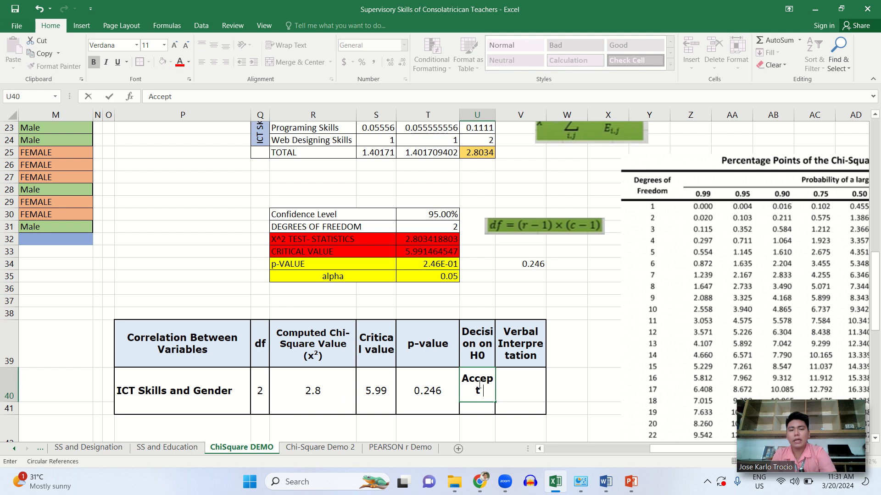
text( the Nu)
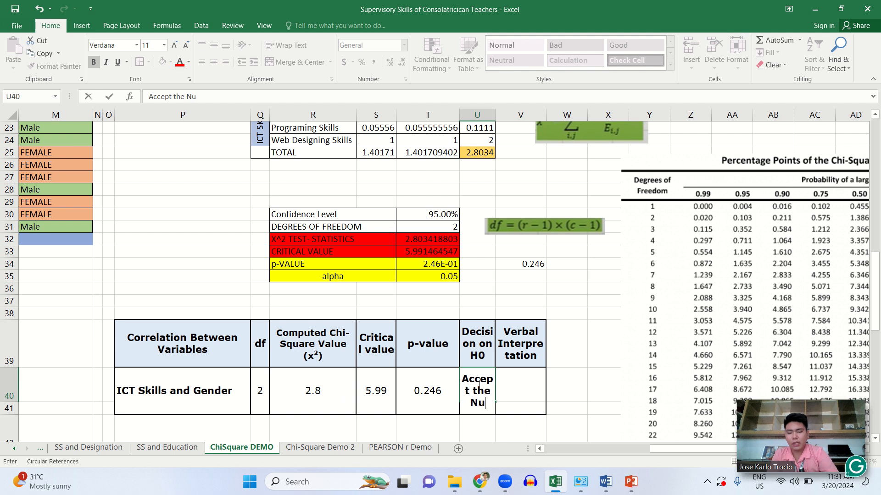
text(ll hypothesis)
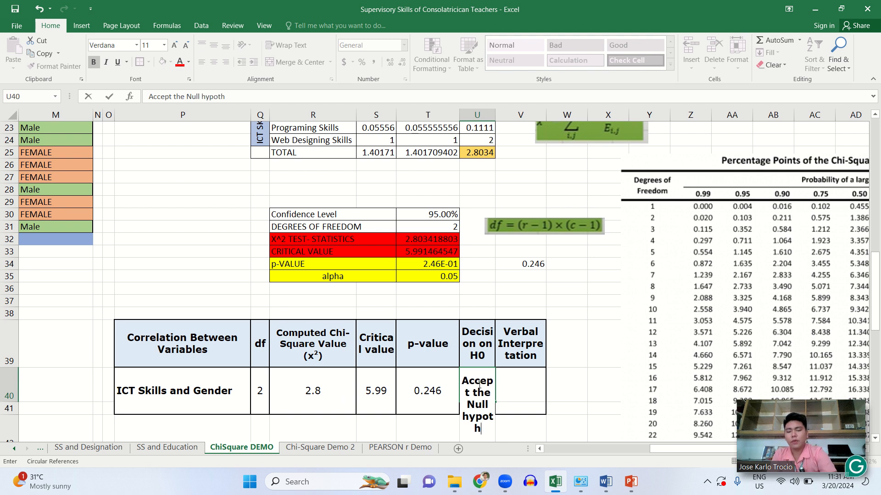
- Enter "There is no significant difference" as the verbal interpretation for ICT Skills and Gender
click(513, 385)
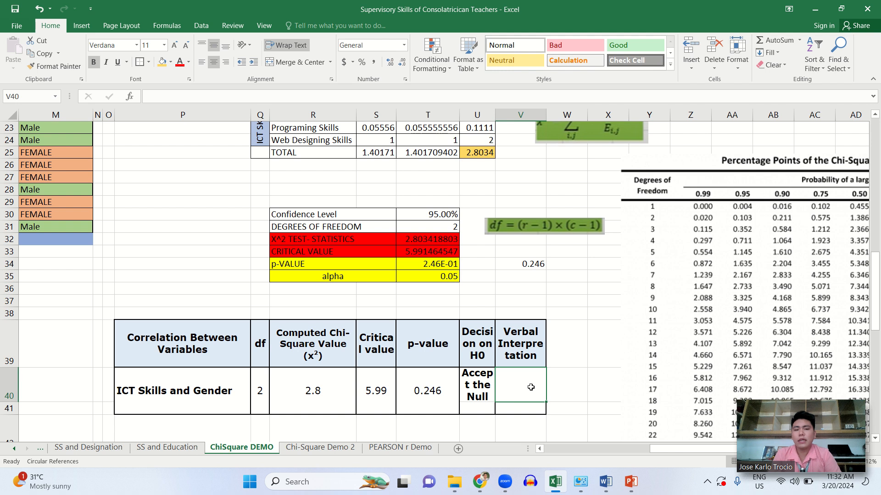
text(Tj)
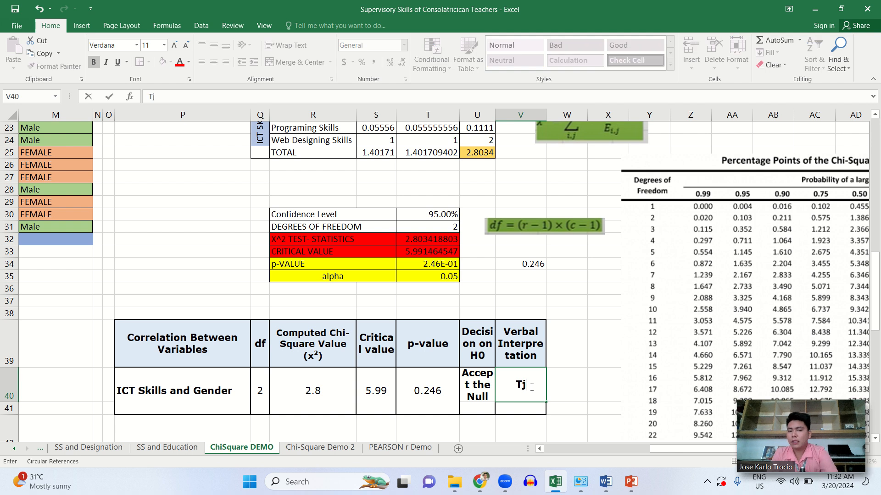
key(BackSpace)
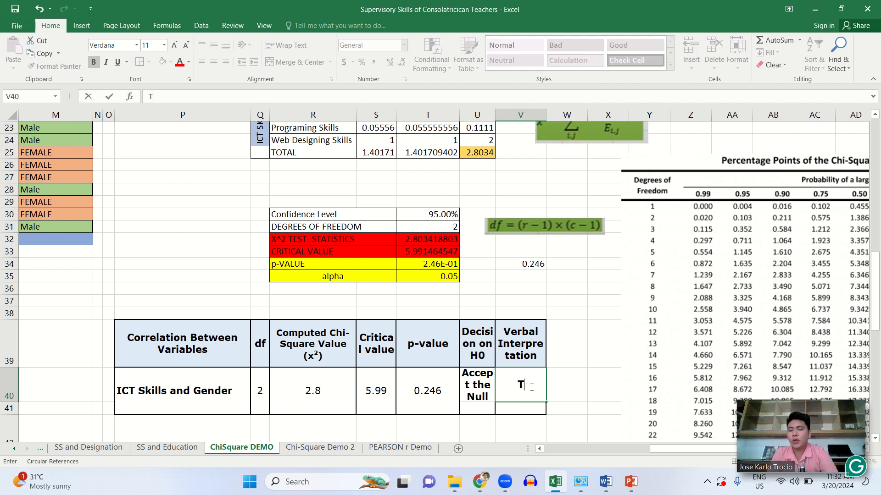
text(here is)
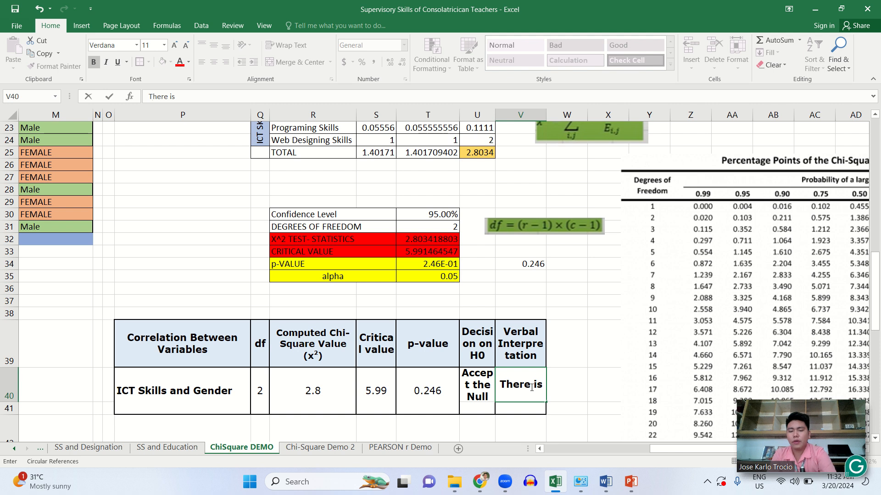
text(  no signifan)
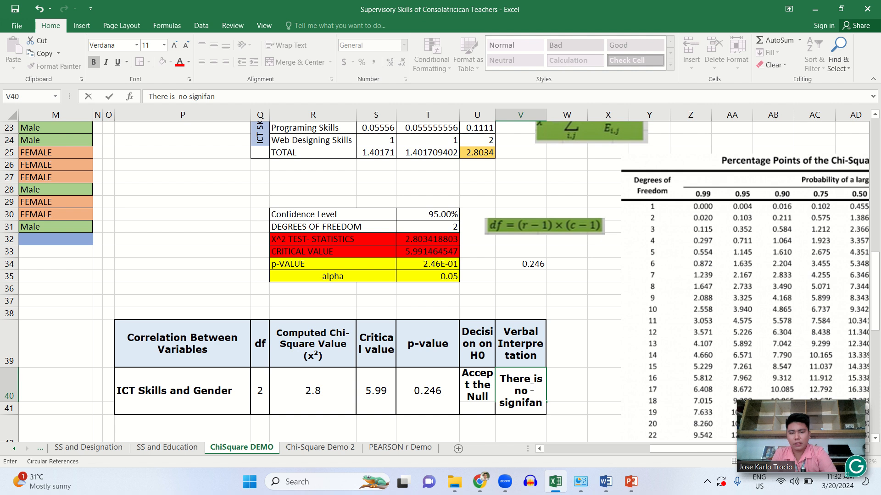
key(BackSpace)
key(BackSpace)
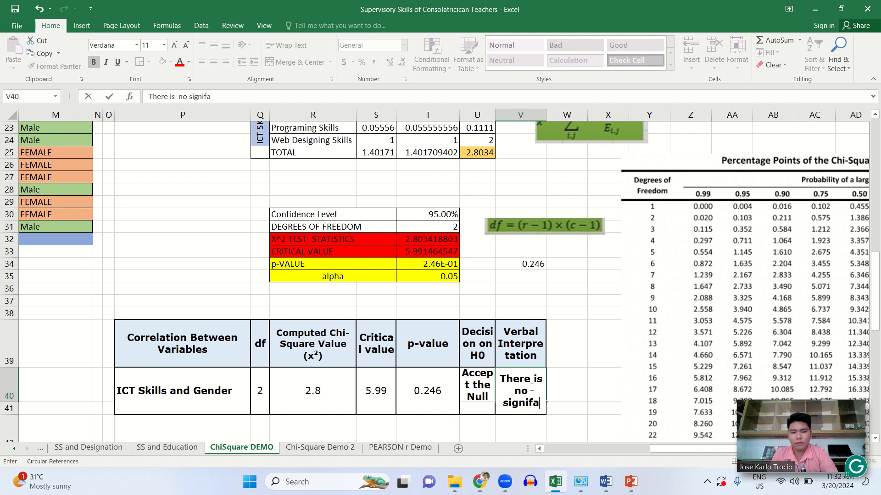
text(iv)
key(BackSpace)
text(c)
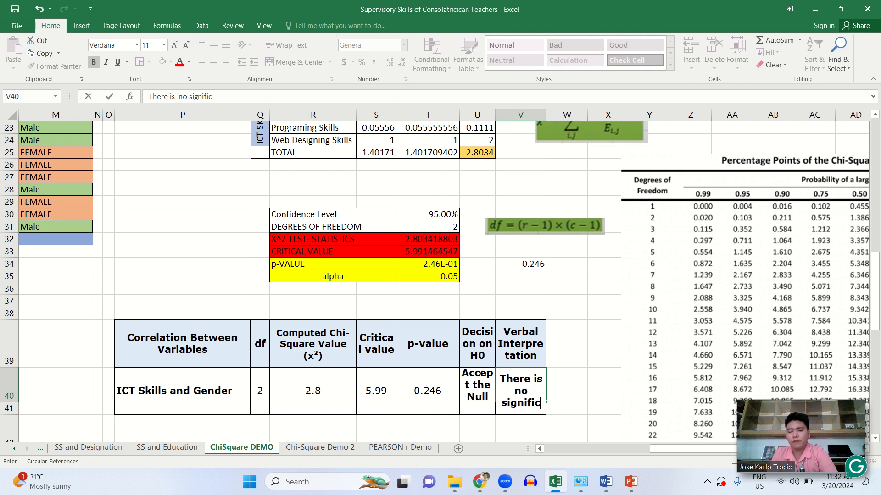
text(ant dig)
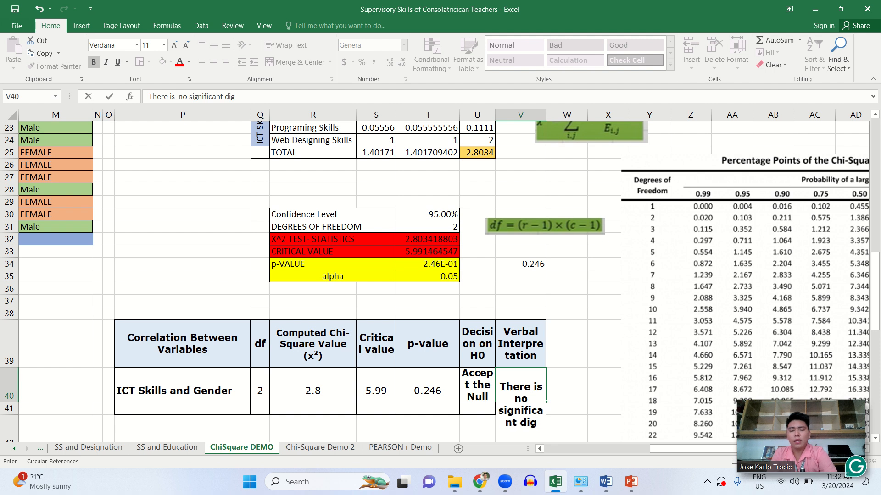
key(BackSpace)
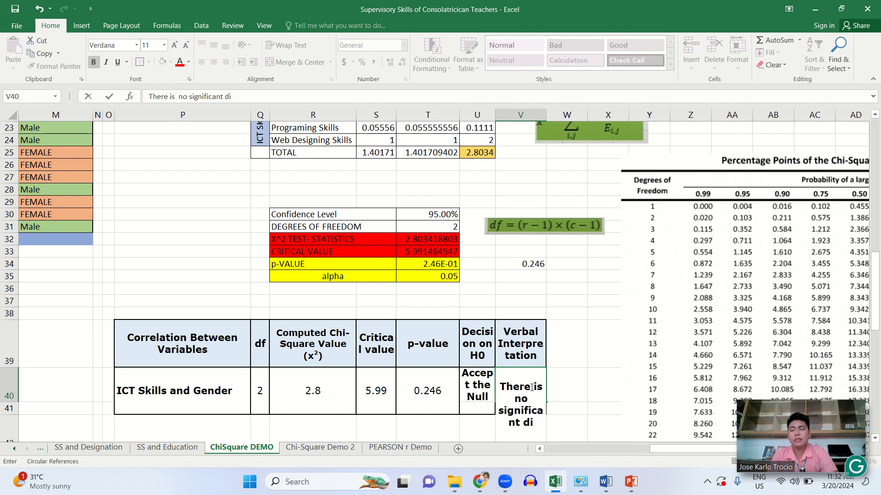
text(fference)
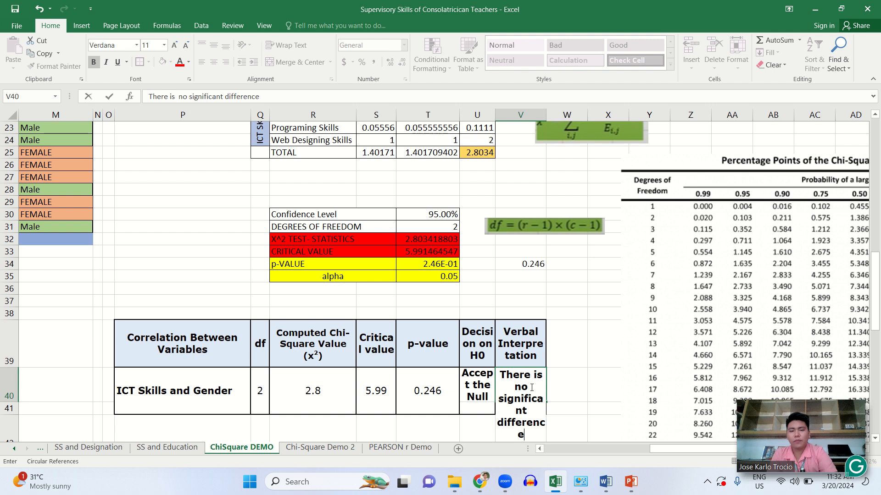
key(Return)
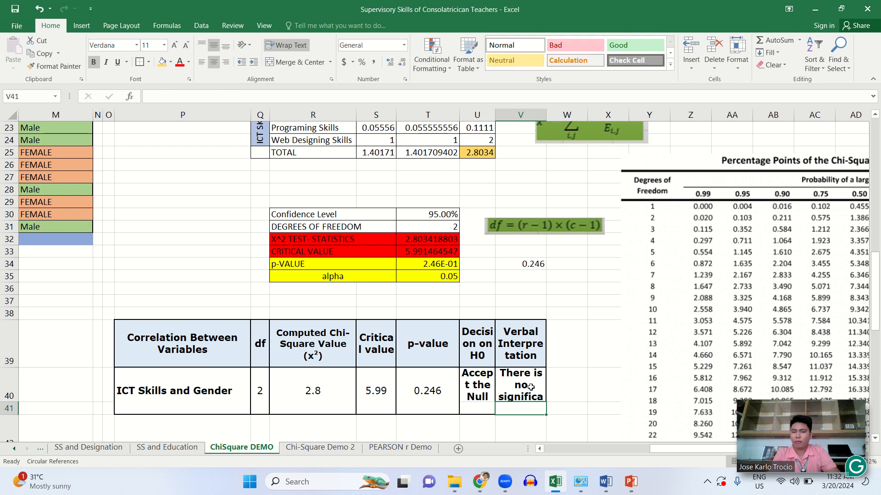
click(594, 381)
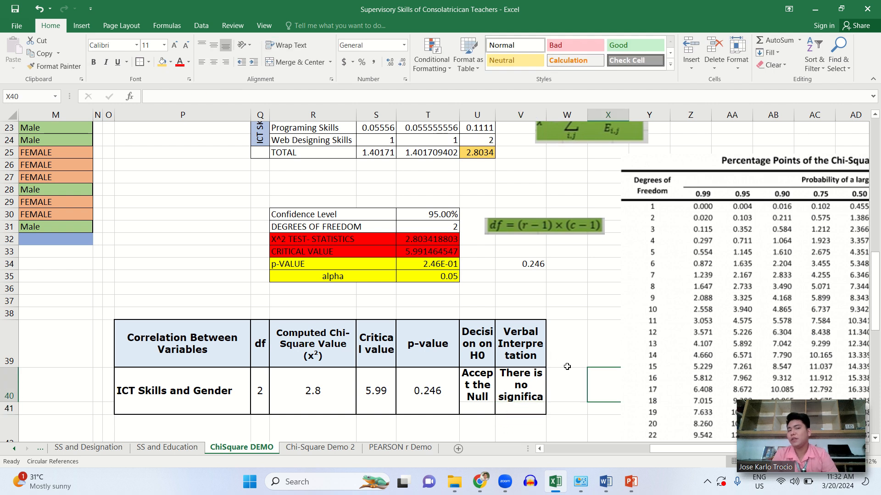
- Open the Chi-Square Demo 2 sheet and review its Supervisory Skills Mean and Years in teaching columns
scroll(544, 335, up, 5)
scroll(544, 335, left, 3)
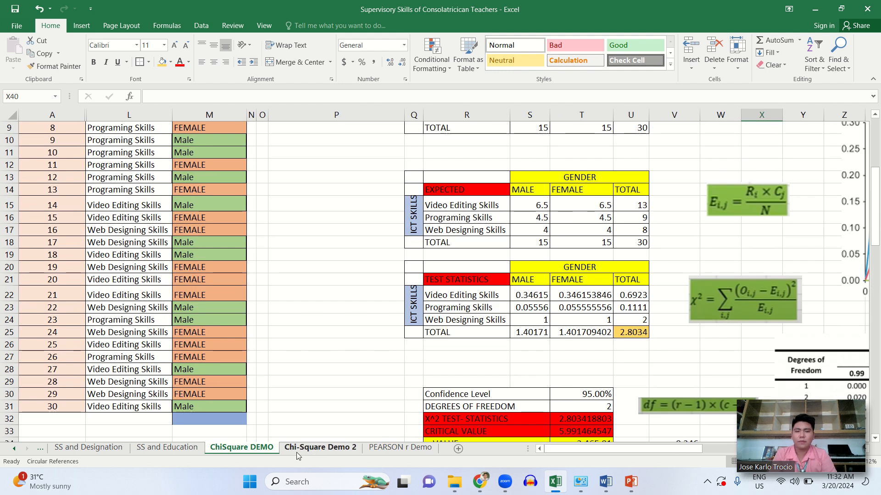
click(314, 452)
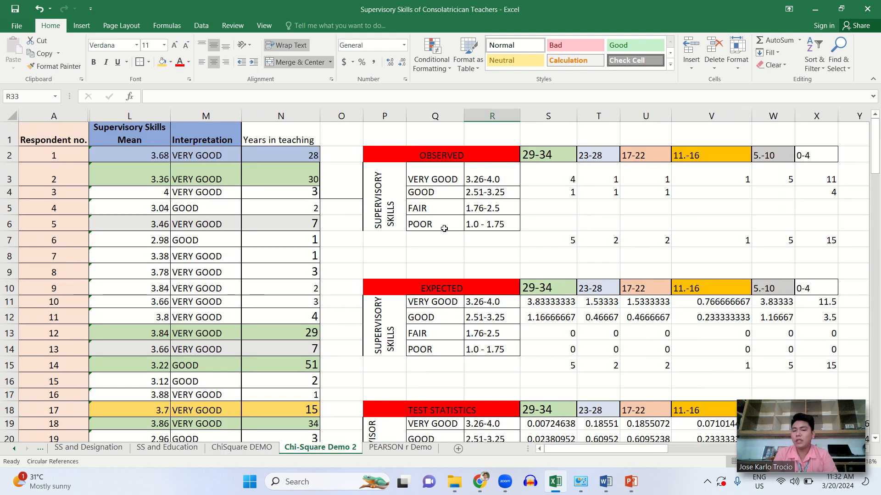
click(452, 241)
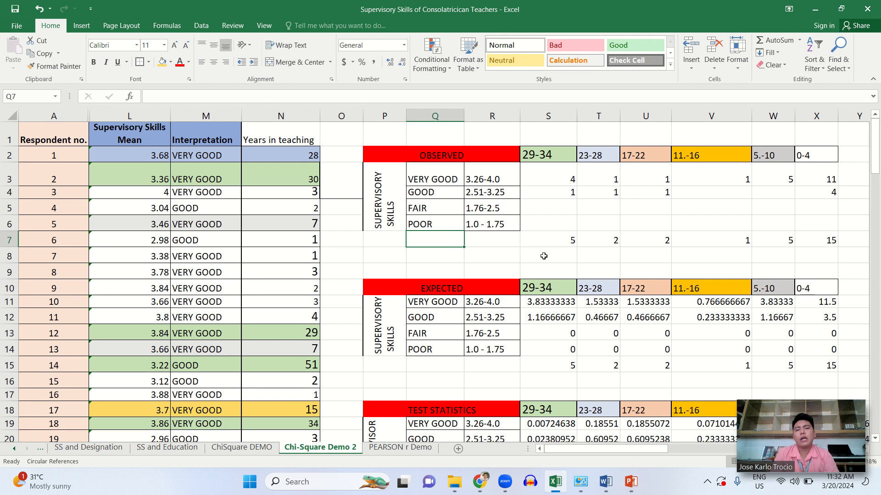
click(543, 257)
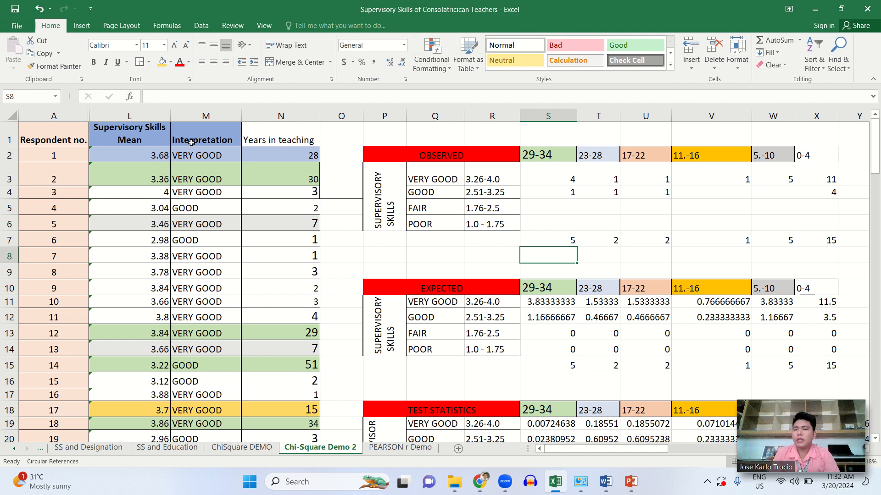
click(134, 111)
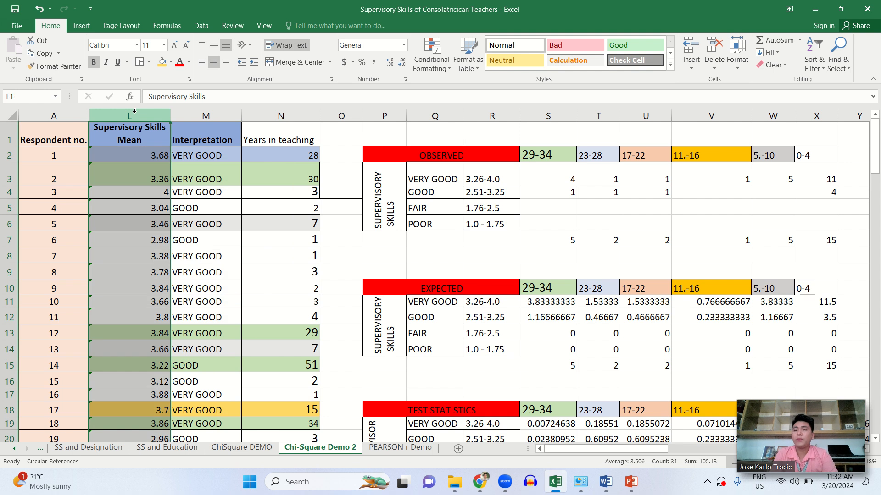
click(276, 116)
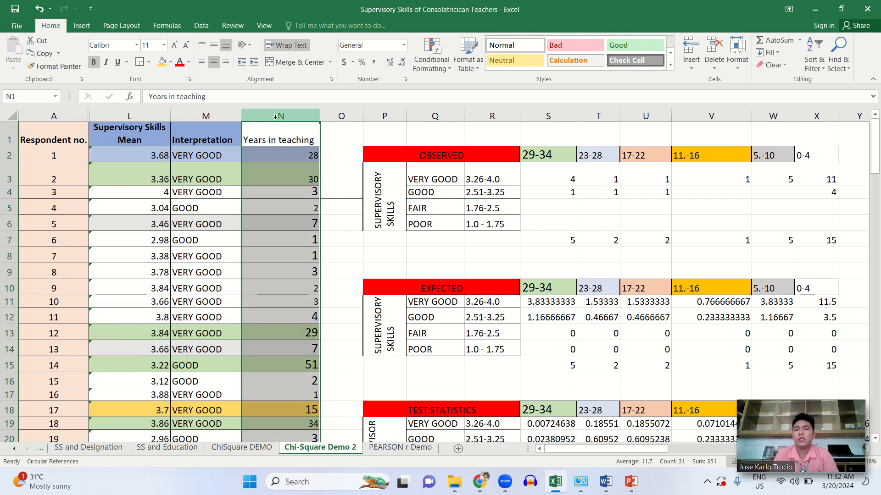
click(282, 157)
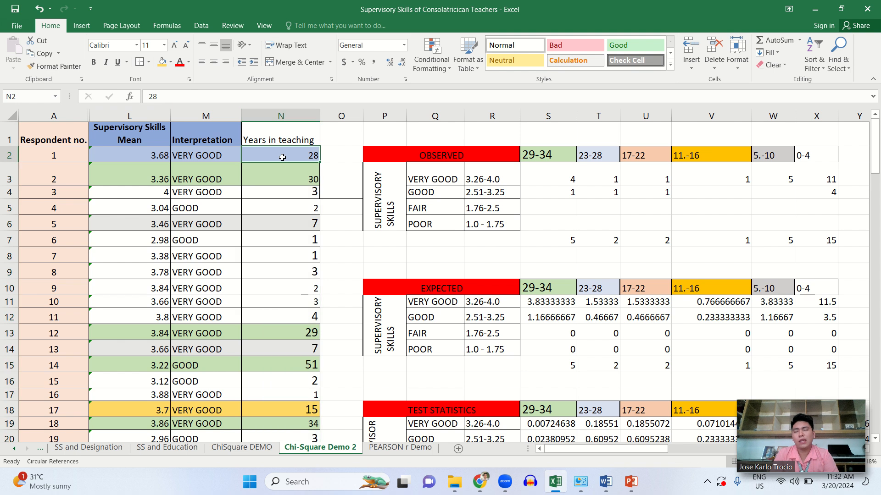
- Inspect the formula behind the first respondent's supervisory skills mean in cell L2
click(141, 158)
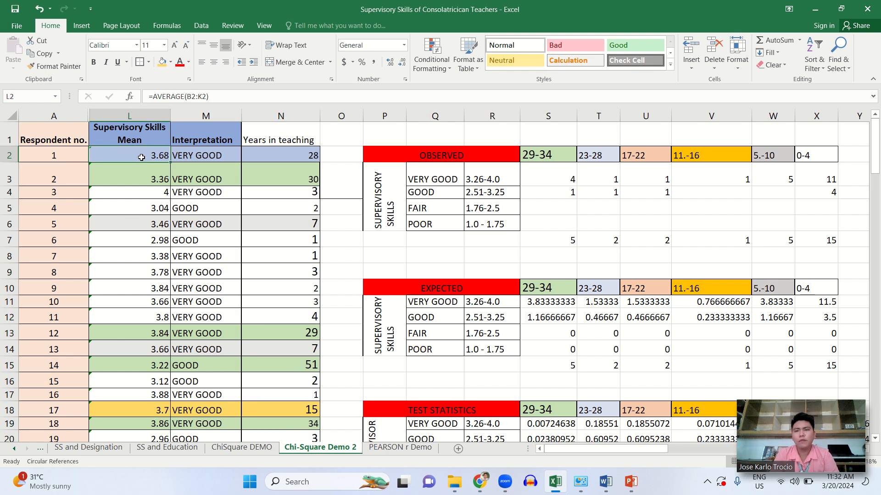
double_click(141, 157)
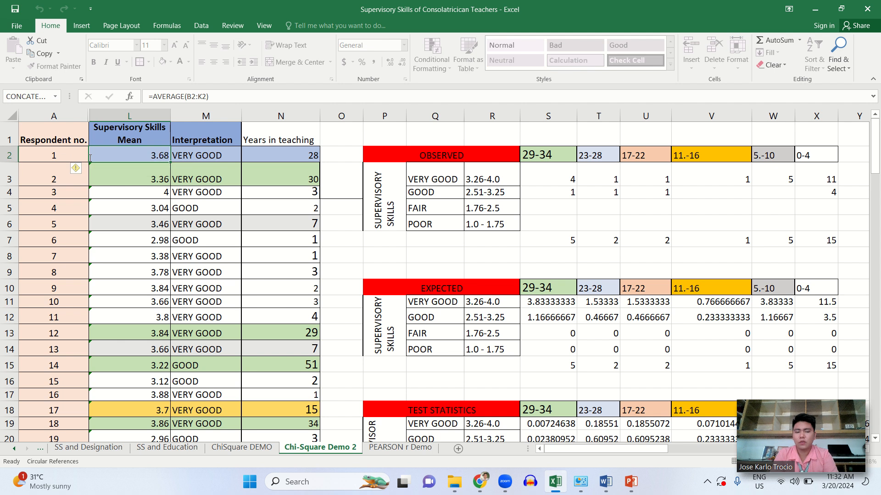
key(Return)
click(63, 156)
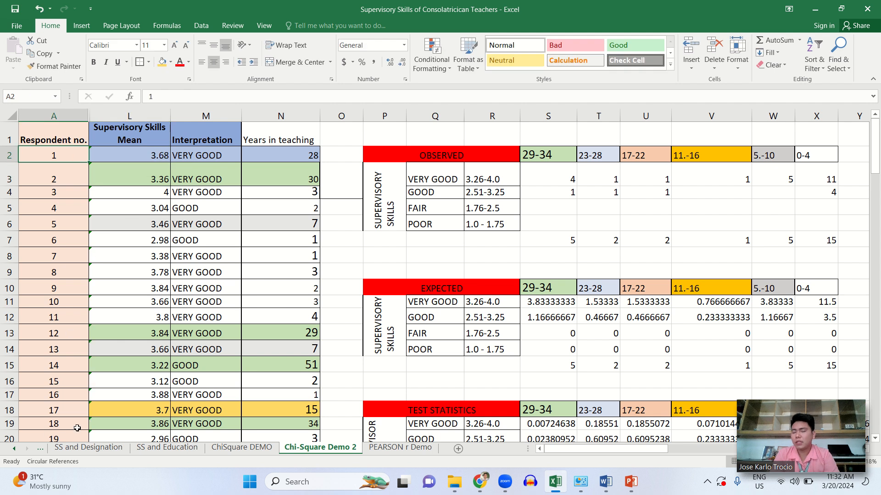
- Open the Supervisory Skills- Student Ass sheet and inspect the first respondent's mean formula in cell X4
click(14, 450)
click(14, 451)
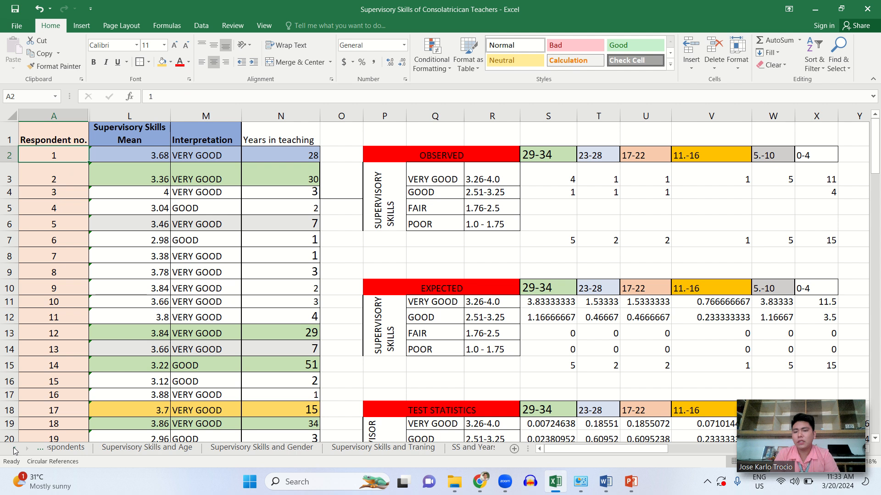
click(15, 451)
click(14, 451)
click(14, 451)
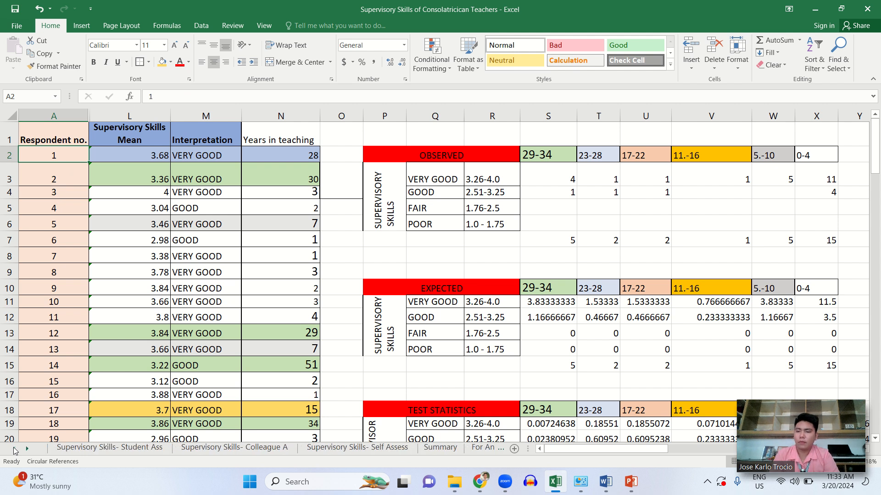
click(122, 449)
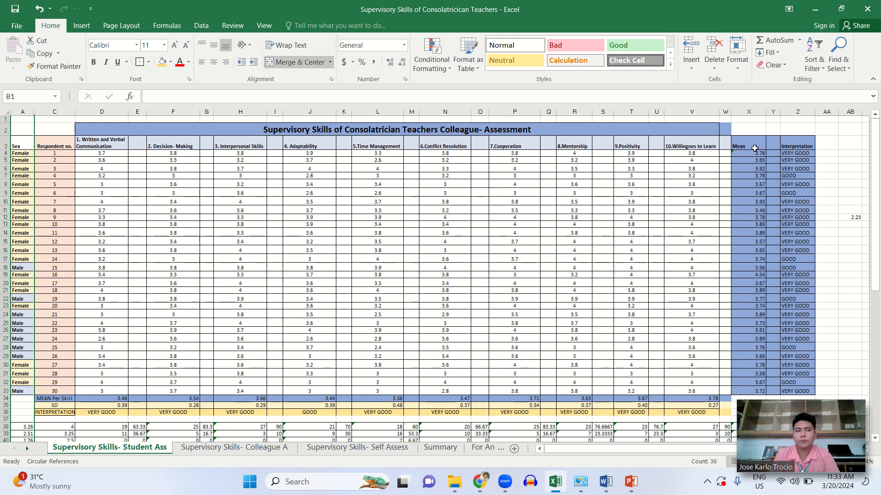
click(755, 153)
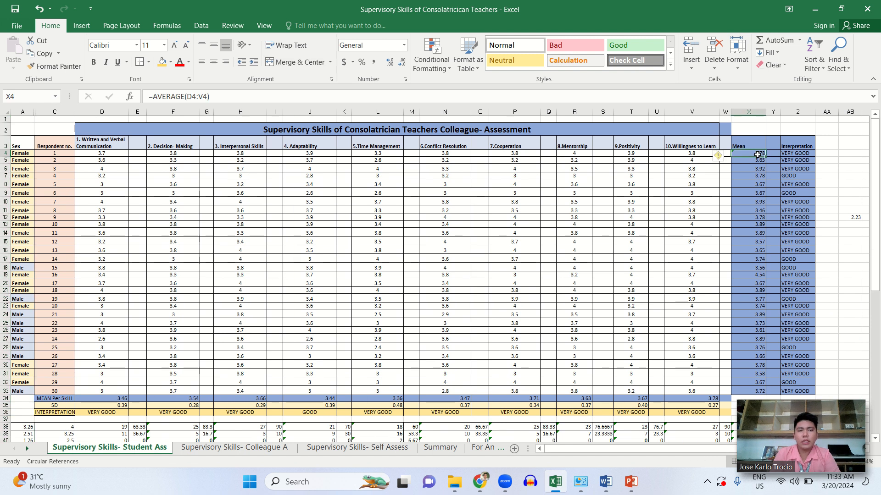
- Examine the first respondent's Written and Verbal Communication score in cell D4 of the student assessment sheet
scroll(756, 153, up, 3)
scroll(757, 155, up, 2)
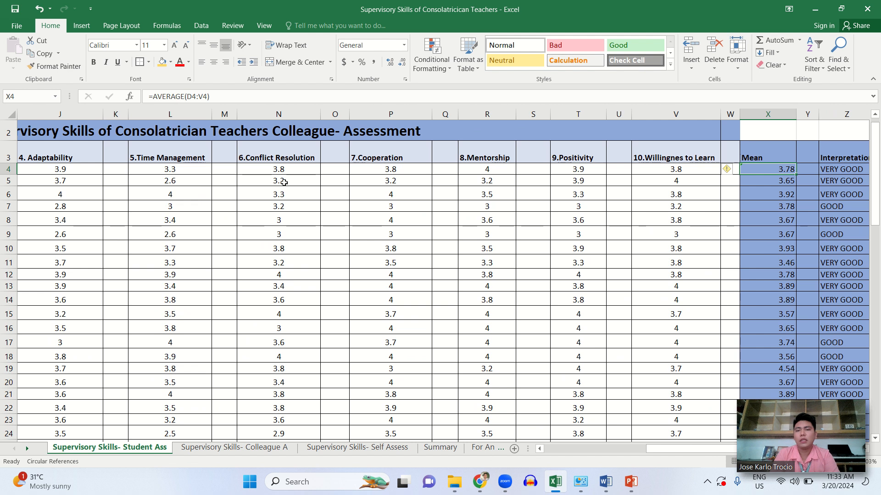
scroll(284, 182, left, 5)
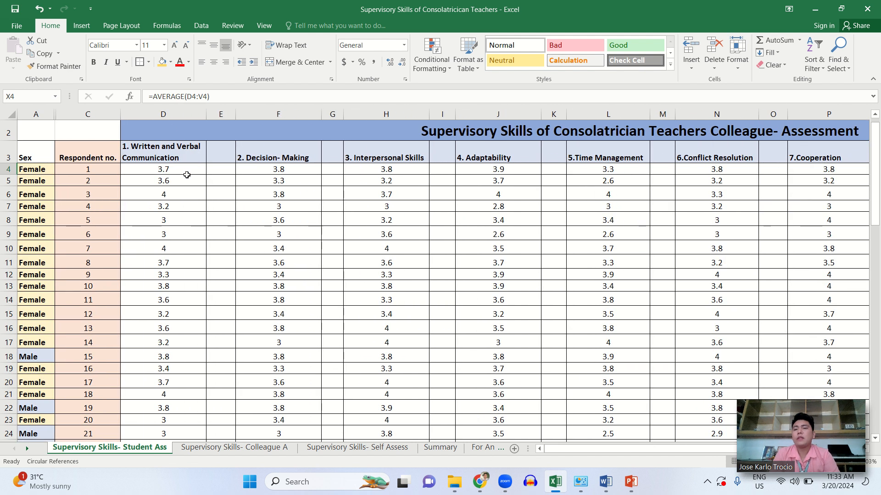
click(185, 169)
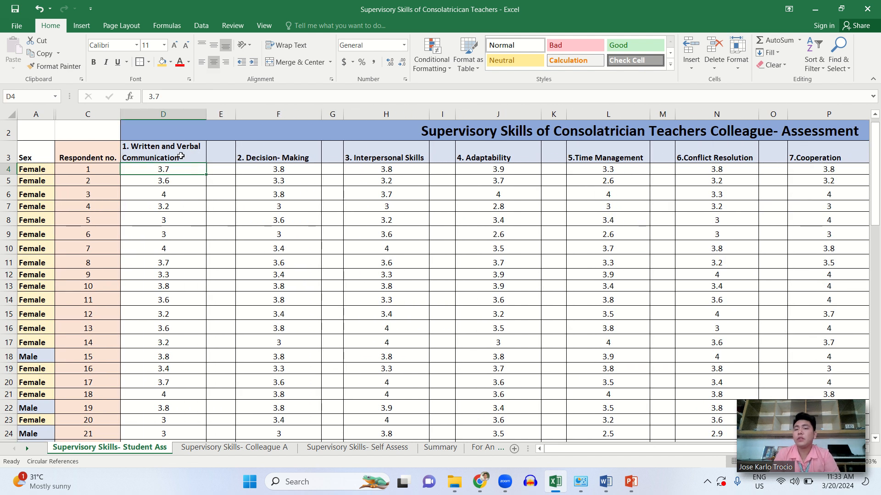
click(181, 156)
click(189, 173)
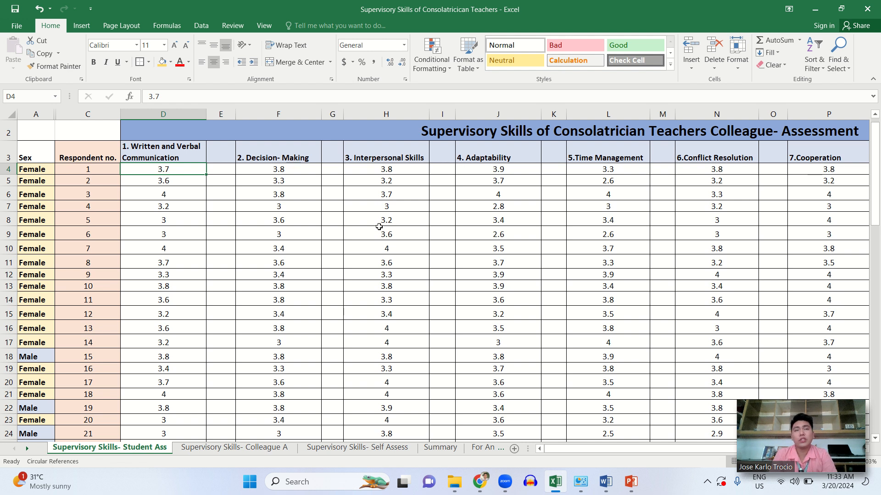
- Return to the Chi-Square Demo 2 sheet
click(502, 450)
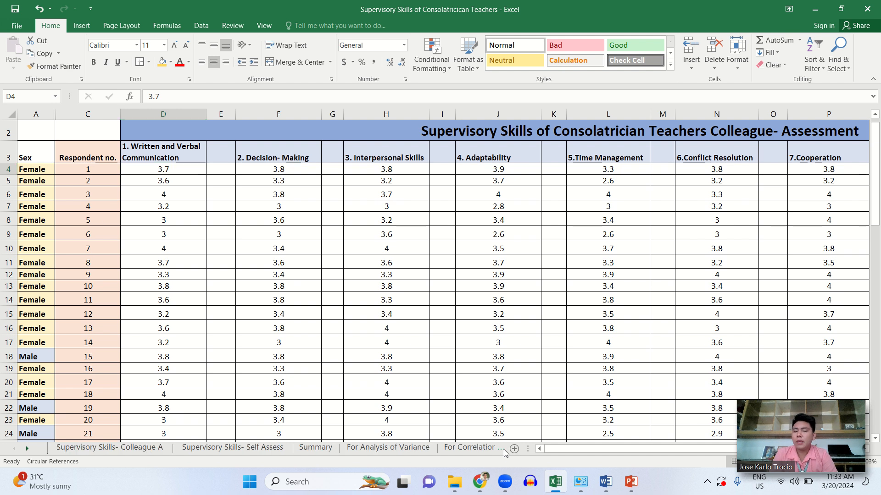
click(504, 450)
click(503, 449)
click(503, 450)
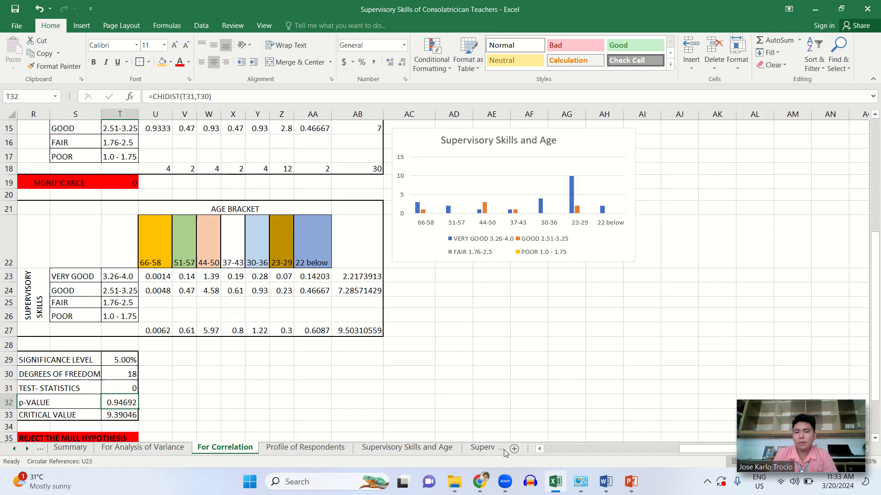
click(504, 450)
click(504, 450)
click(504, 450)
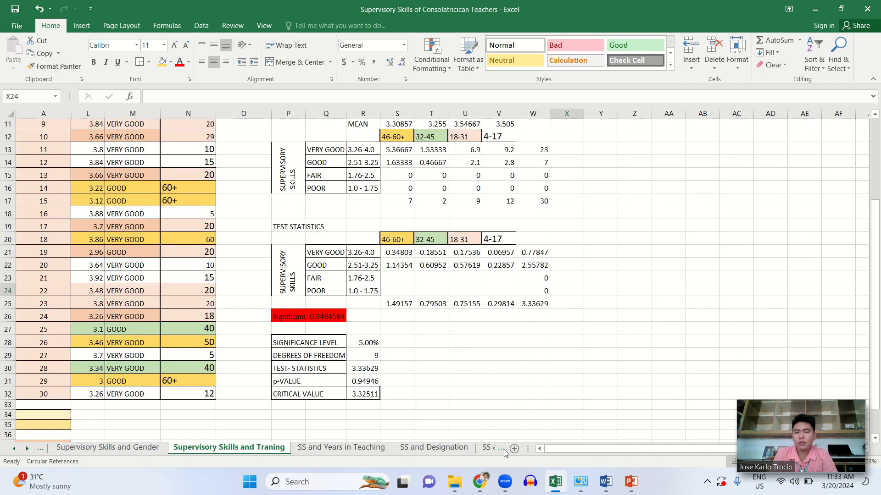
click(503, 450)
click(504, 450)
click(503, 449)
click(400, 447)
click(321, 447)
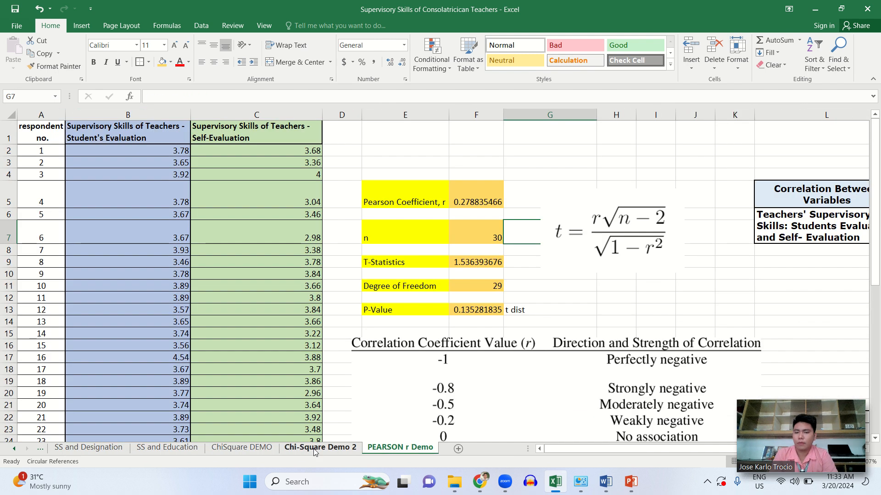
- Compare the first respondent's supervisory skills mean in L2 with the VERY GOOD range in the OBSERVED table
click(152, 152)
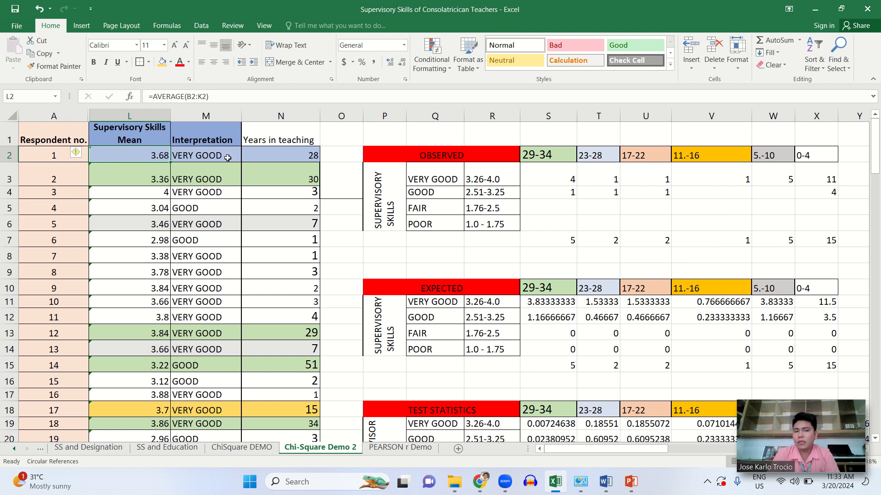
drag(434, 181, 485, 180)
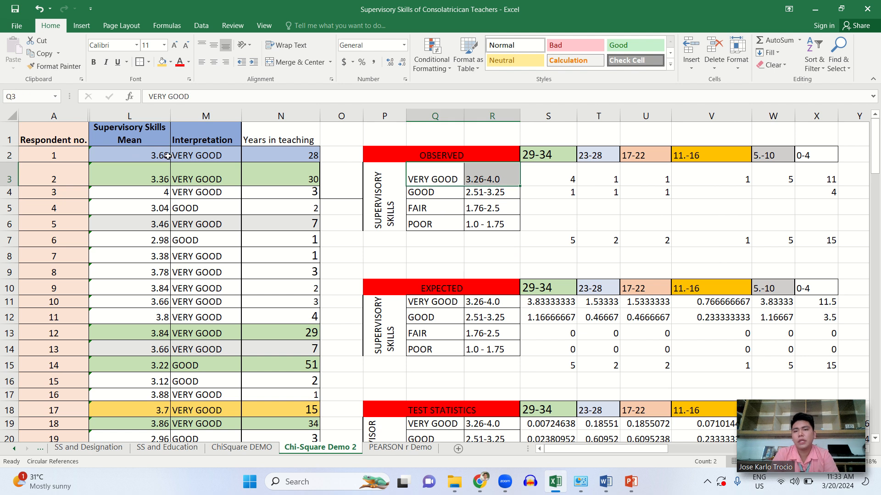
key(ctrl+z)
drag(451, 174, 481, 179)
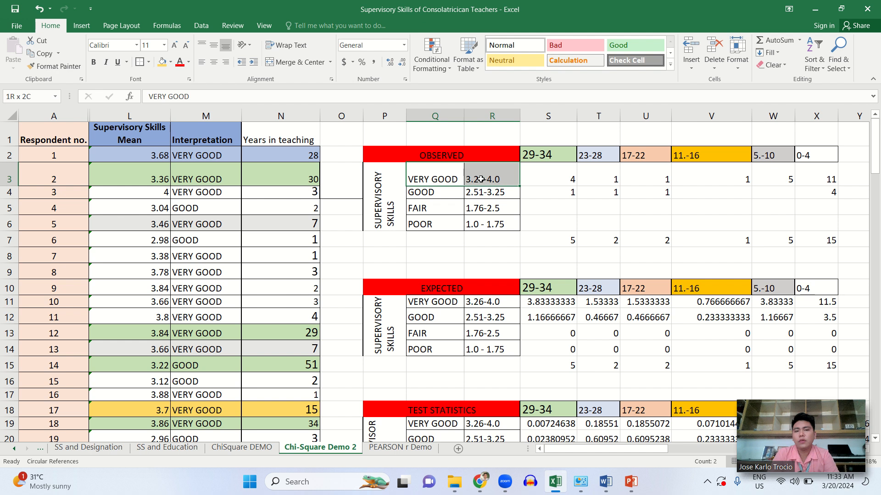
click(133, 136)
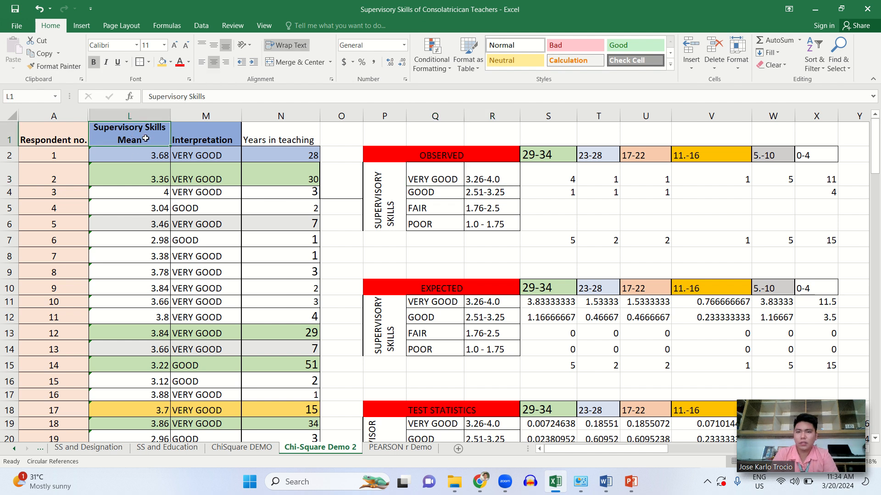
click(161, 156)
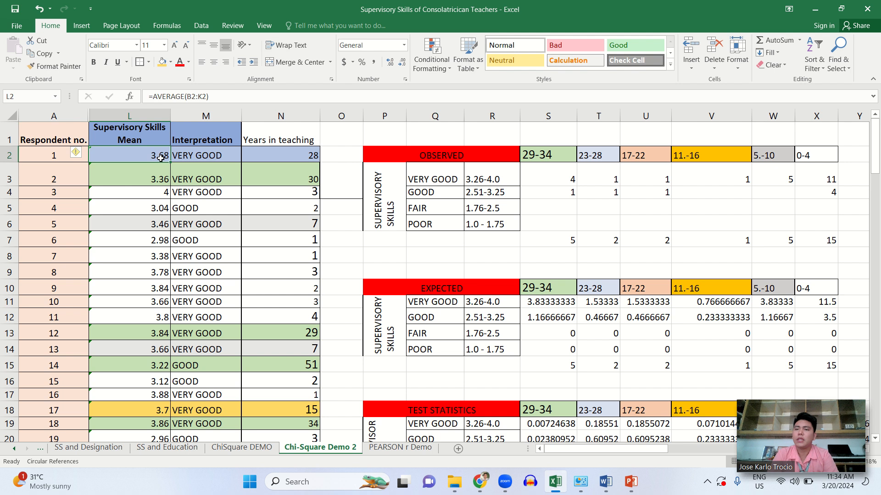
- Review the supervisory skills means alongside the Years in teaching values for the listed respondents
click(285, 156)
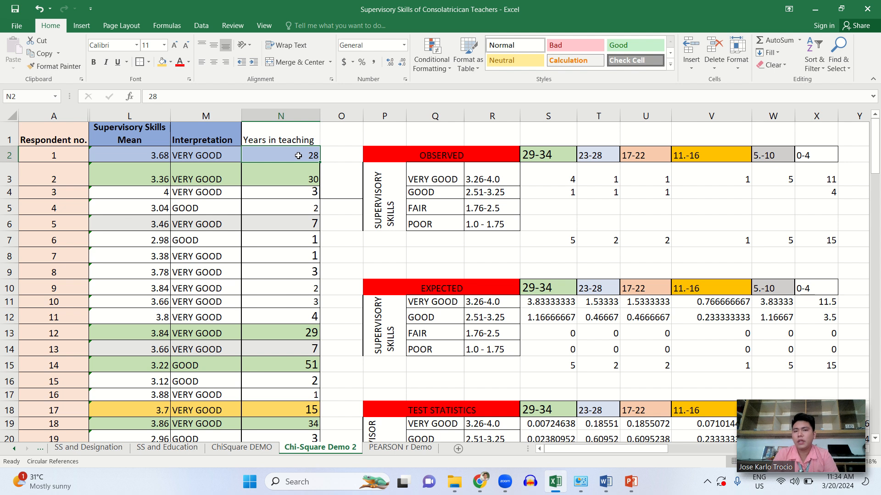
click(139, 158)
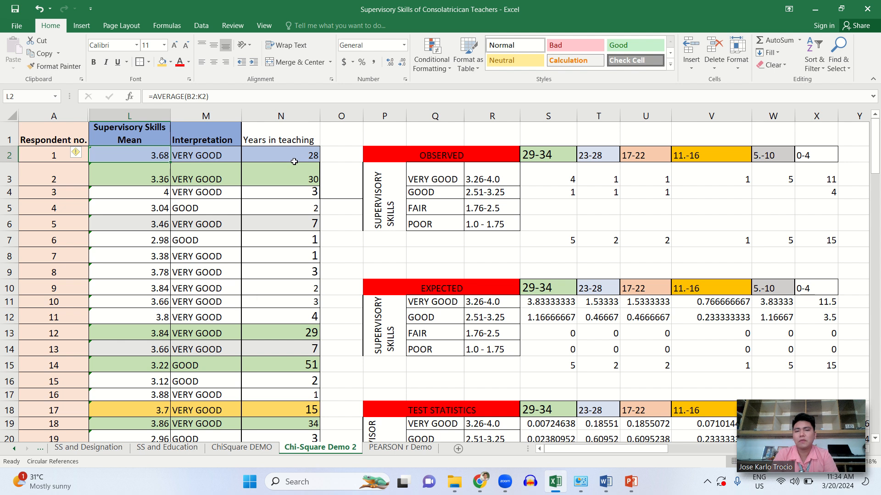
click(314, 194)
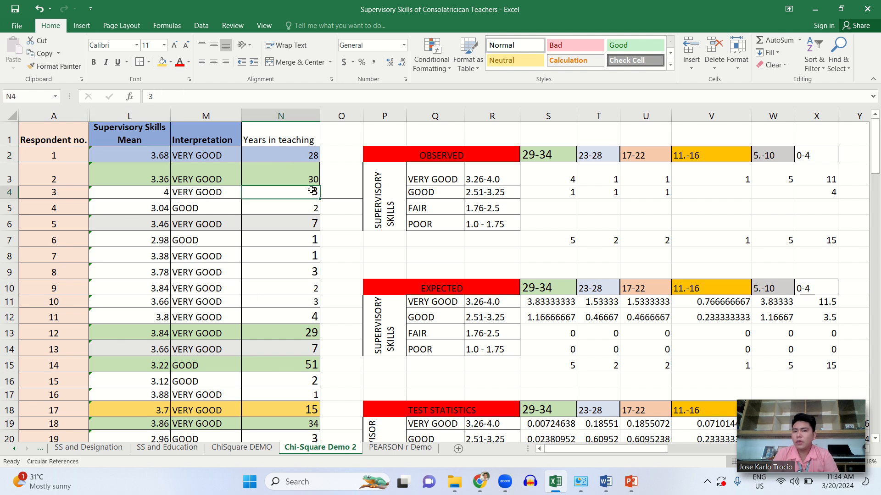
click(154, 193)
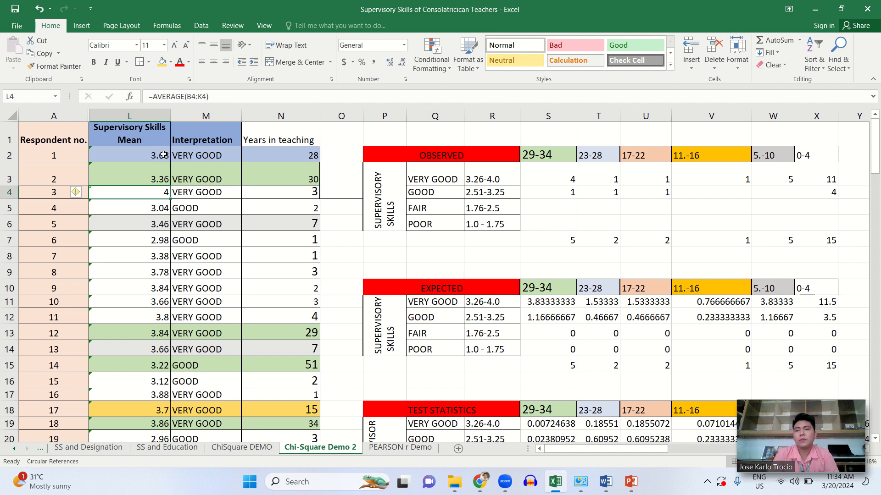
scroll(313, 205, down, 2)
scroll(312, 205, down, 5)
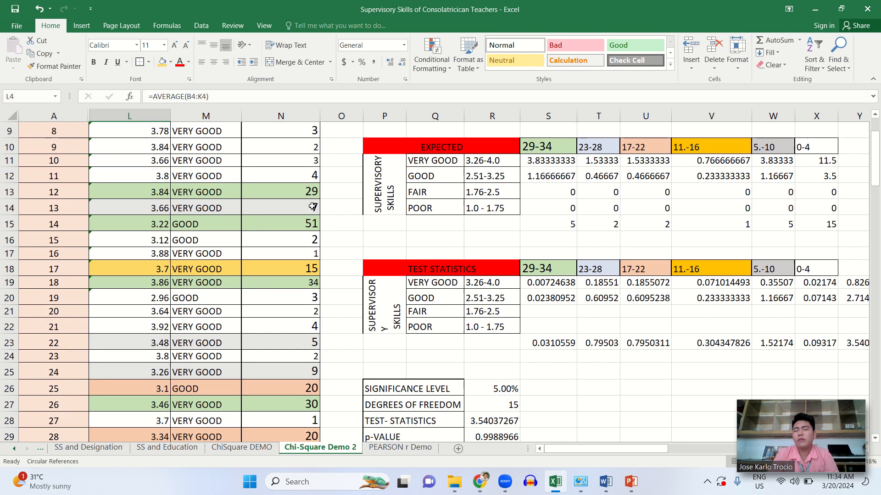
scroll(285, 190, up, 7)
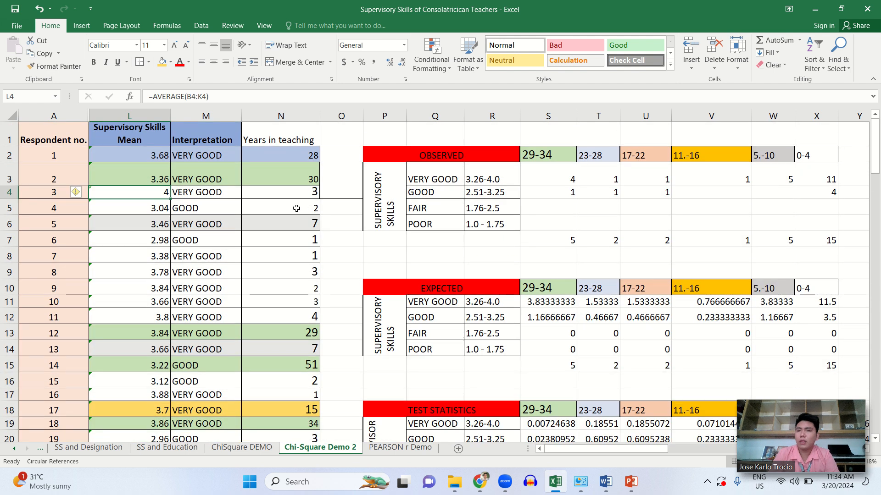
click(297, 208)
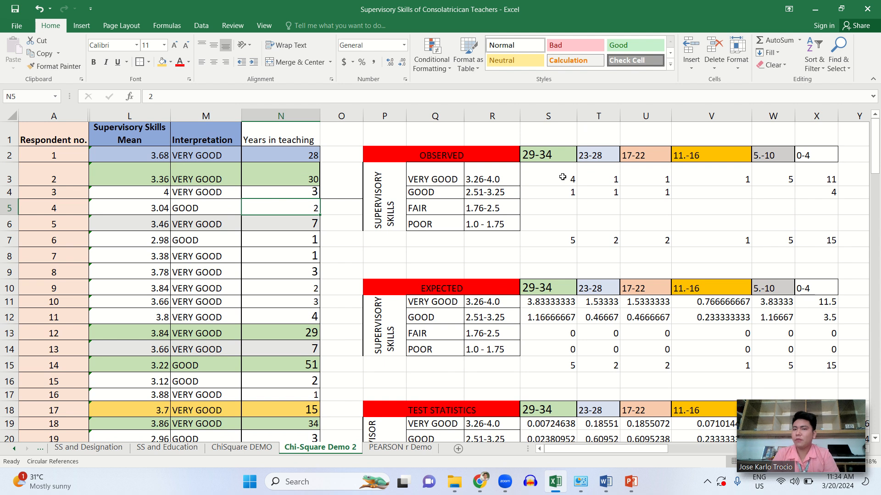
- Examine the OBSERVED table's years-in-teaching brackets and its supervisory skills rating ranges
drag(393, 154, 794, 223)
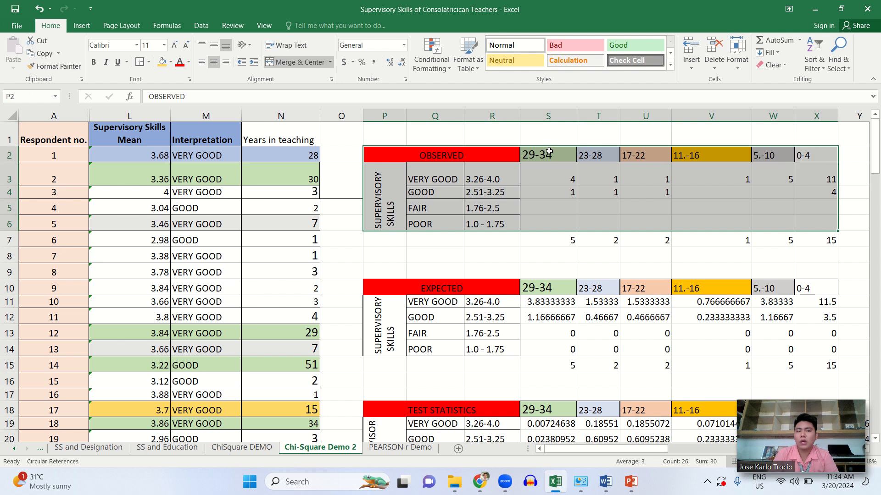
drag(549, 151, 768, 156)
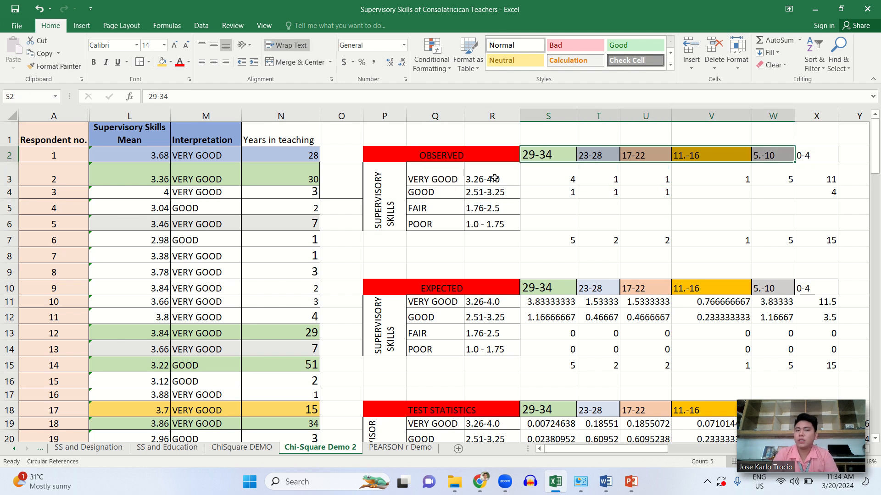
drag(495, 178, 491, 229)
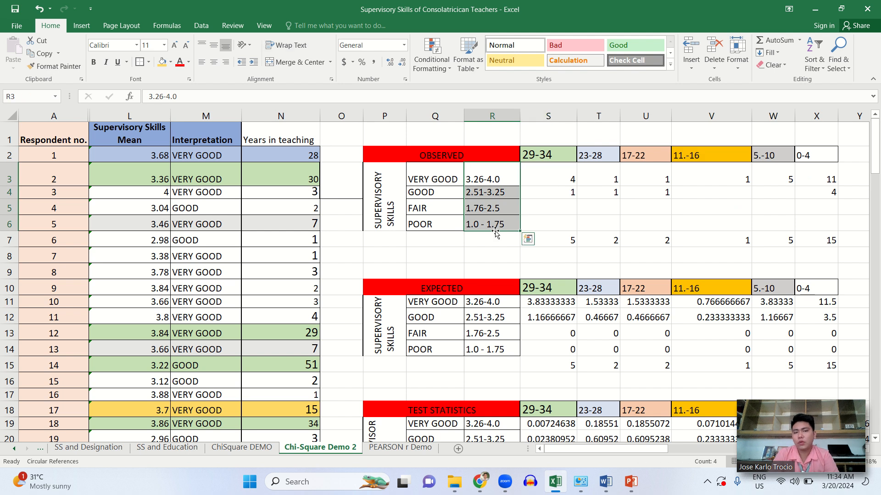
click(481, 178)
drag(440, 179, 489, 178)
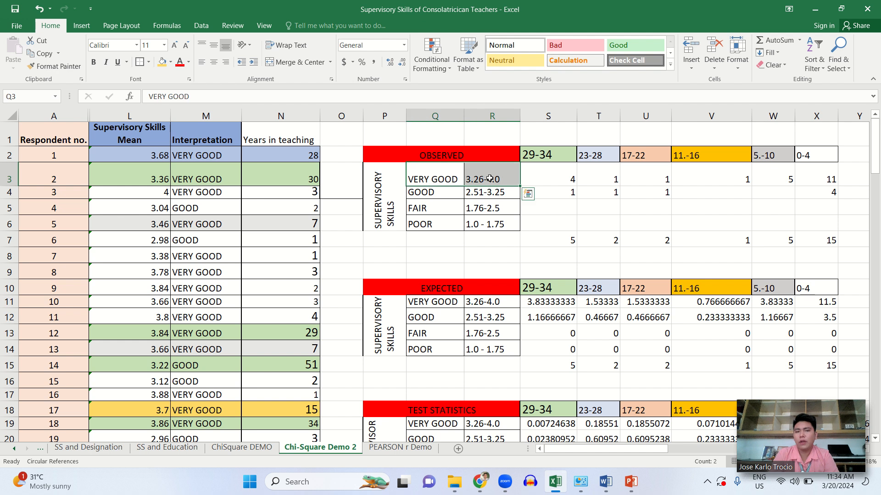
- Check how respondents' Years in teaching values match the 23-28 and 29-34 brackets of the OBSERVED table
click(542, 179)
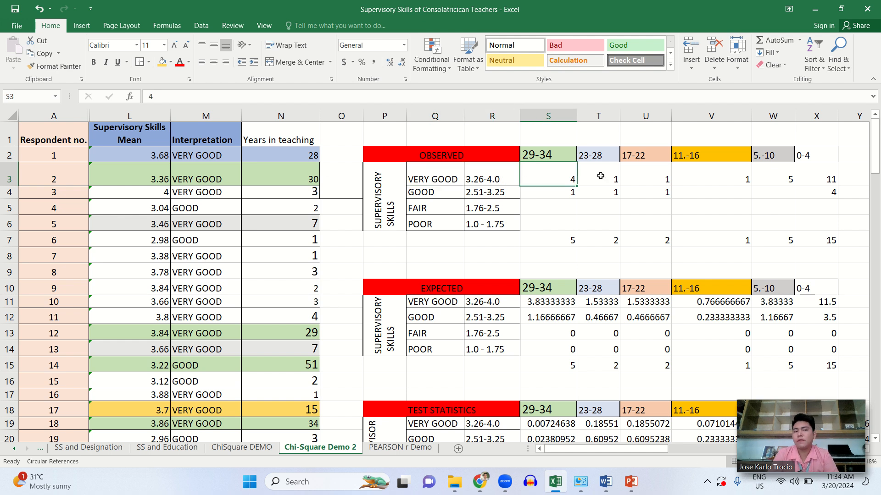
click(295, 157)
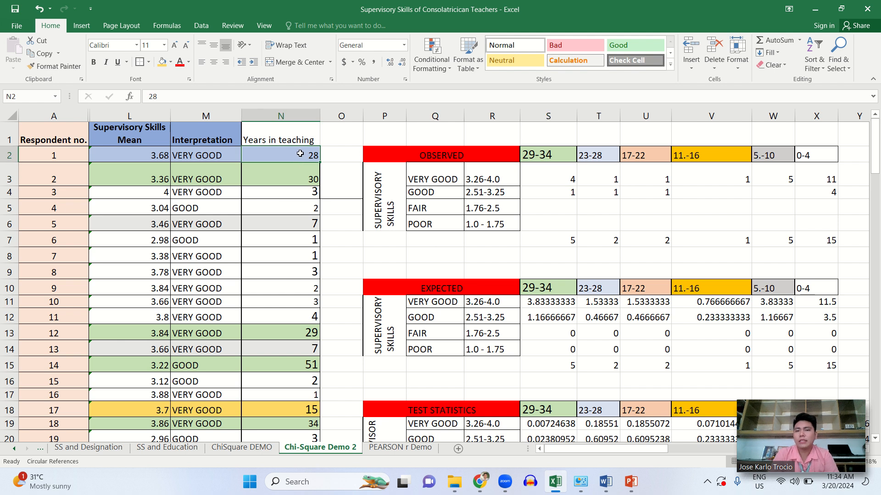
click(593, 155)
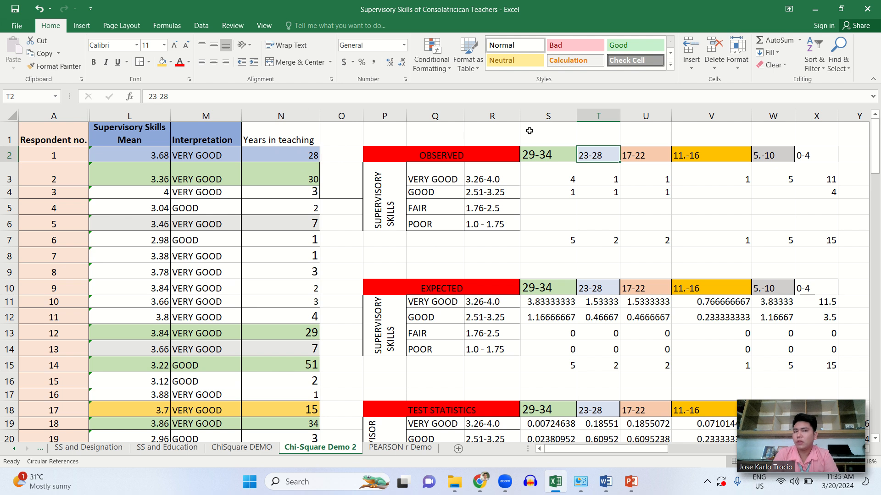
click(560, 154)
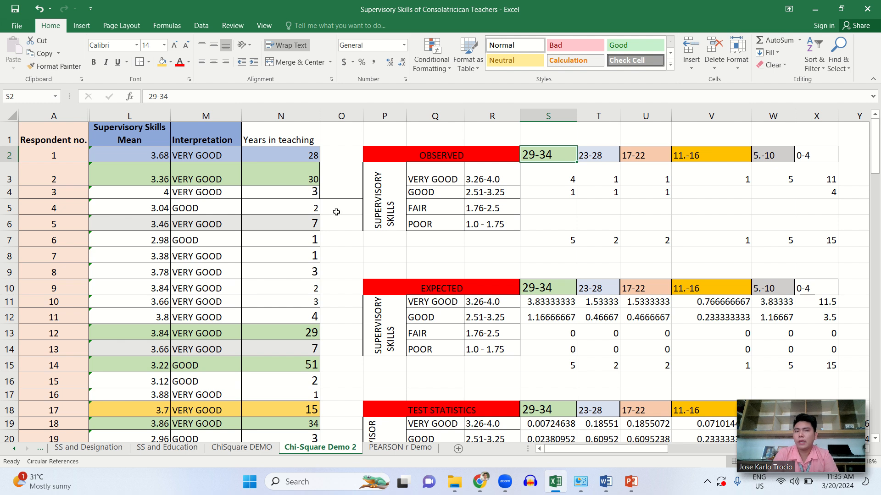
click(296, 181)
scroll(294, 181, down, 2)
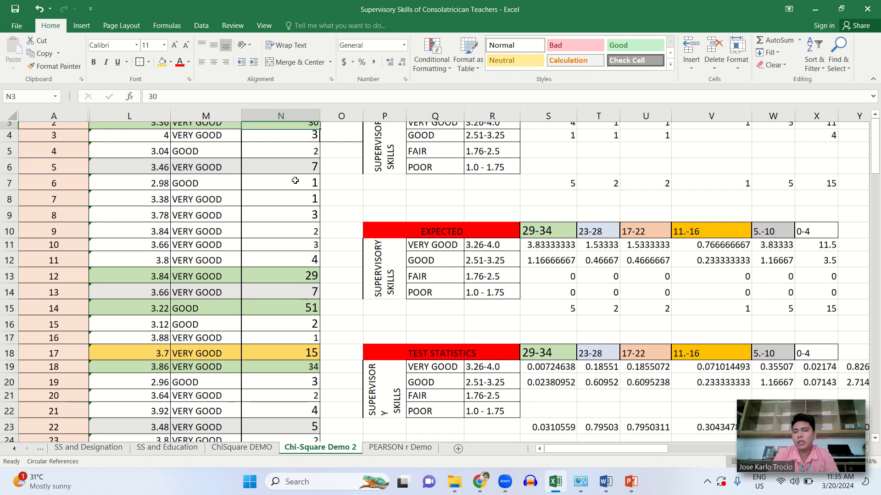
scroll(295, 180, down, 4)
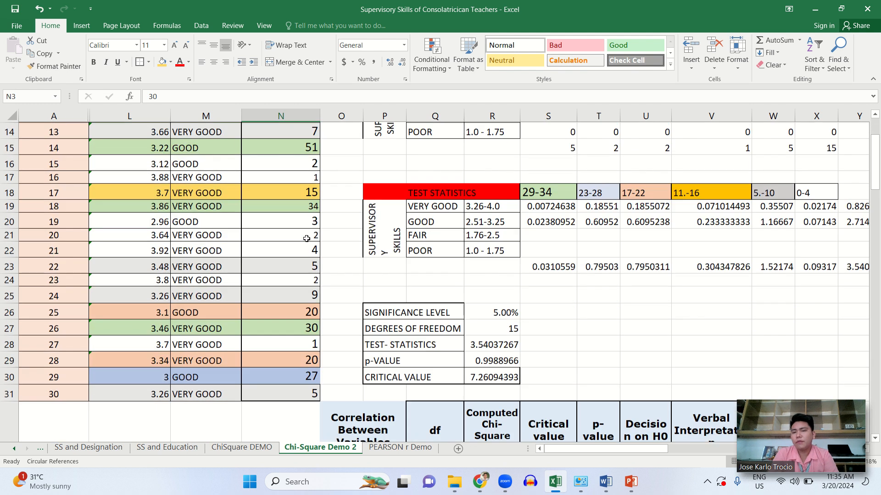
scroll(586, 254, up, 5)
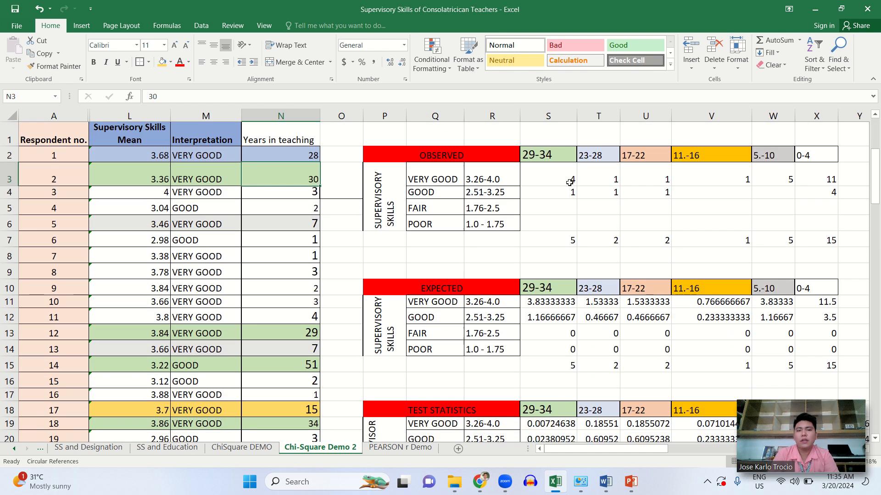
- Inspect the VERY GOOD and GOOD observed counts for the 29-34 bracket and the total formula in S7
drag(555, 177, 560, 193)
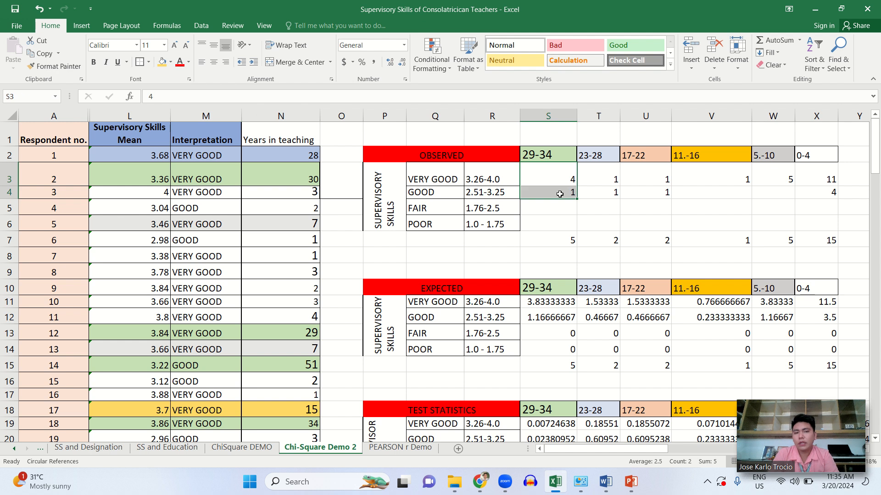
click(564, 242)
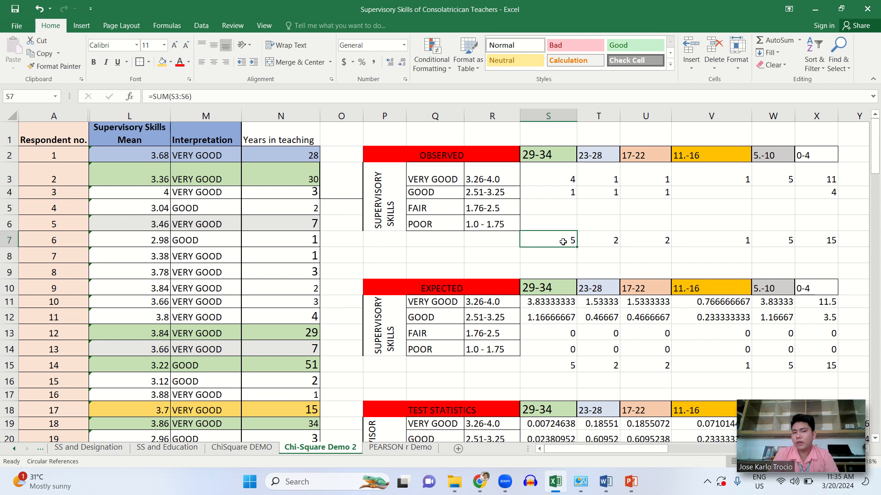
click(559, 179)
drag(559, 185, 560, 190)
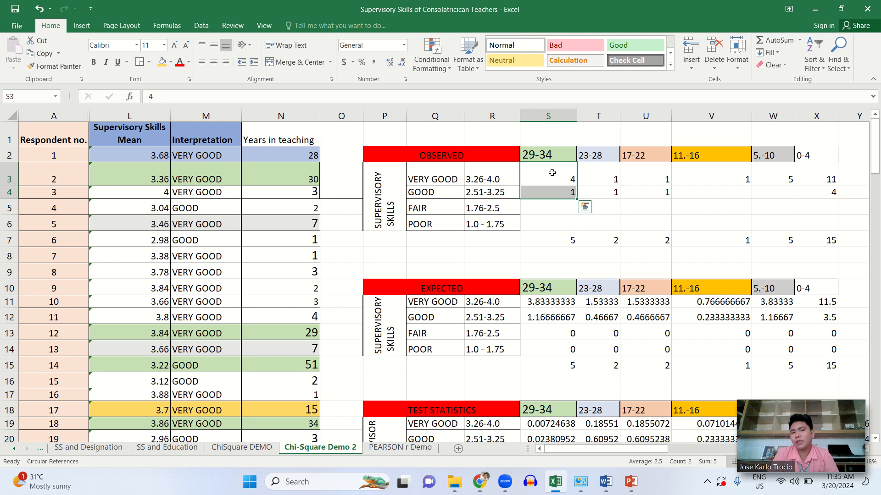
click(561, 180)
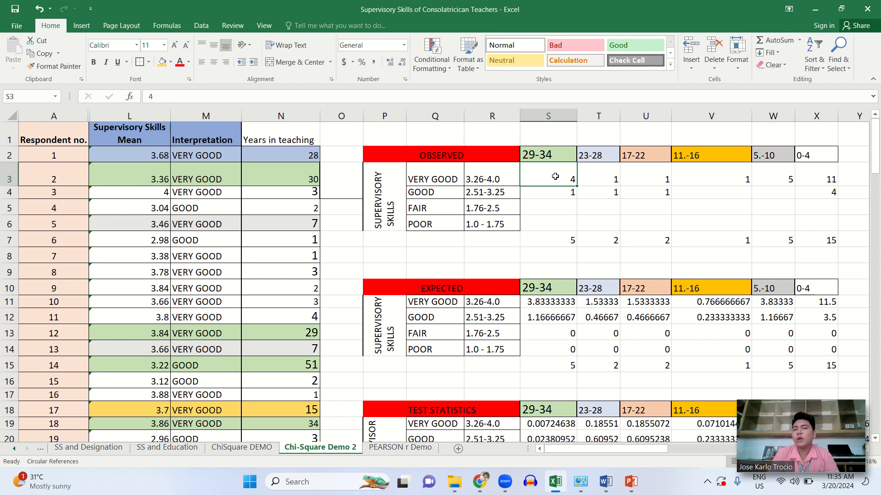
- Check the 29-34 bracket's observed counts against the VERY GOOD and GOOD rating labels
click(462, 177)
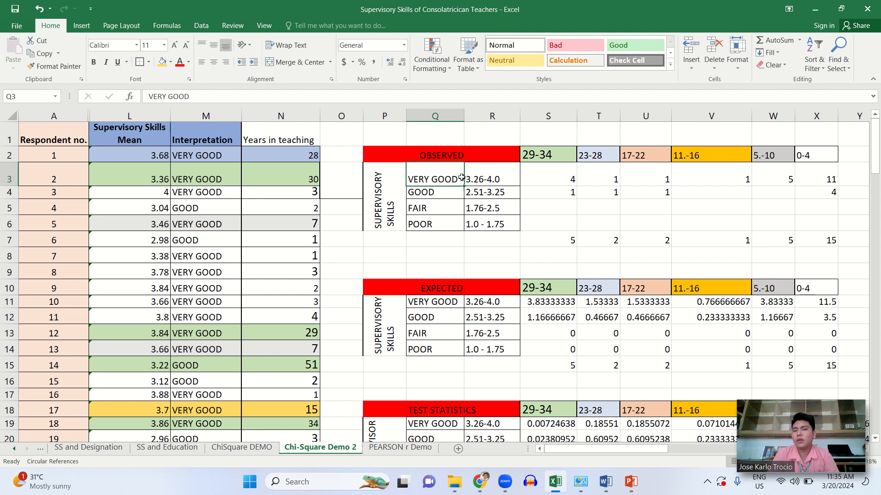
click(568, 192)
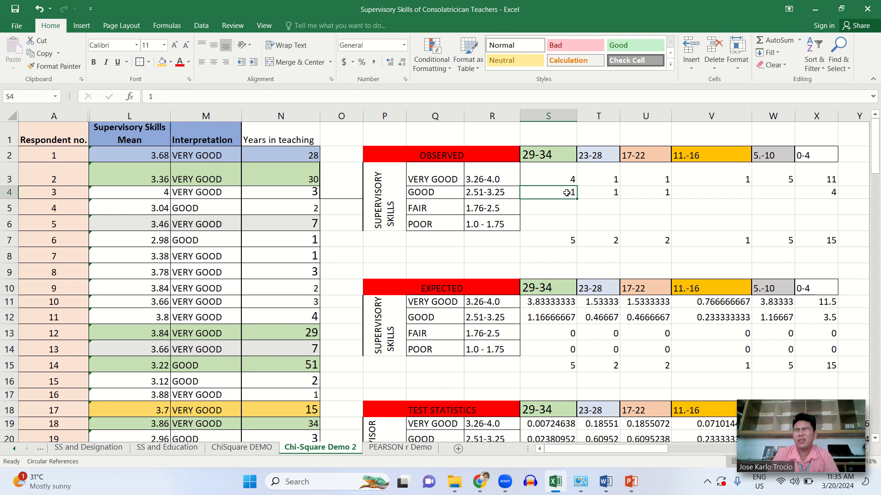
click(454, 193)
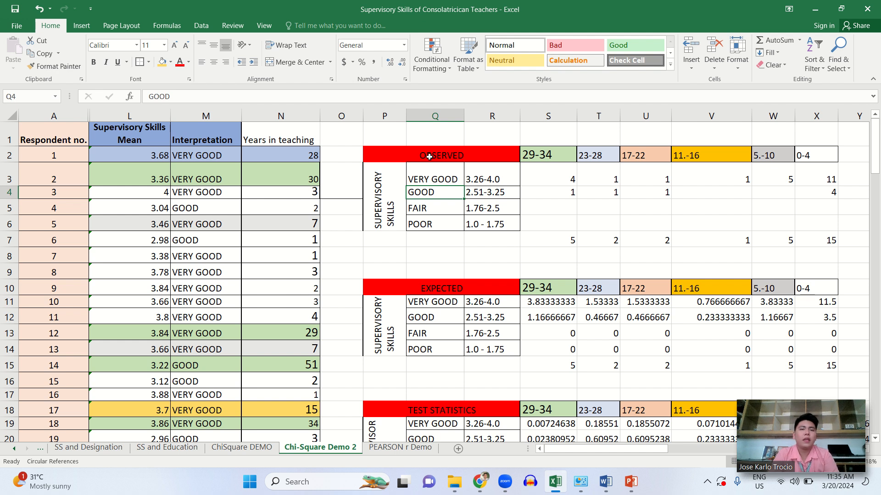
- Review the full OBSERVED, EXPECTED and TEST STATISTICS tables one after another
drag(429, 157, 784, 248)
scroll(783, 248, down, 1)
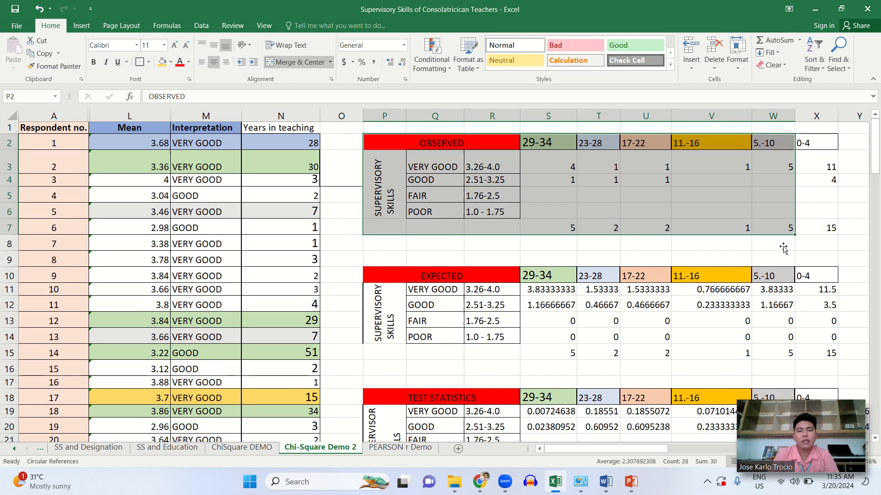
scroll(784, 248, down, 1)
click(498, 223)
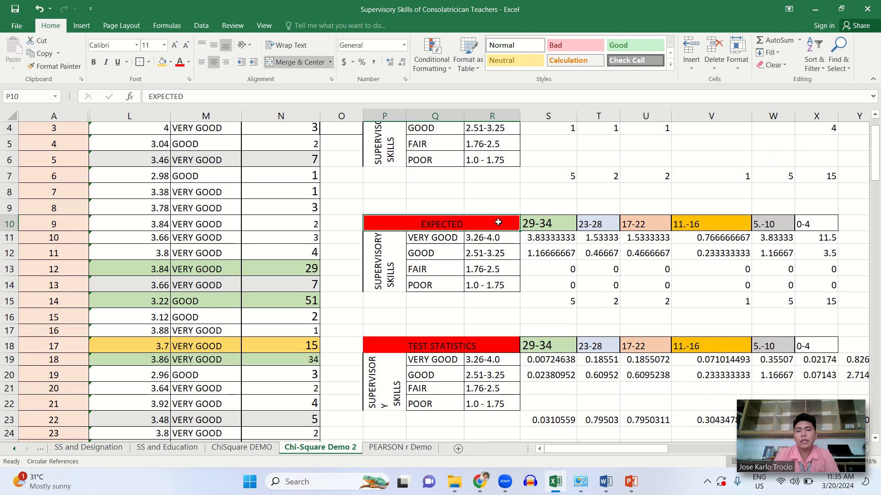
drag(485, 225, 814, 298)
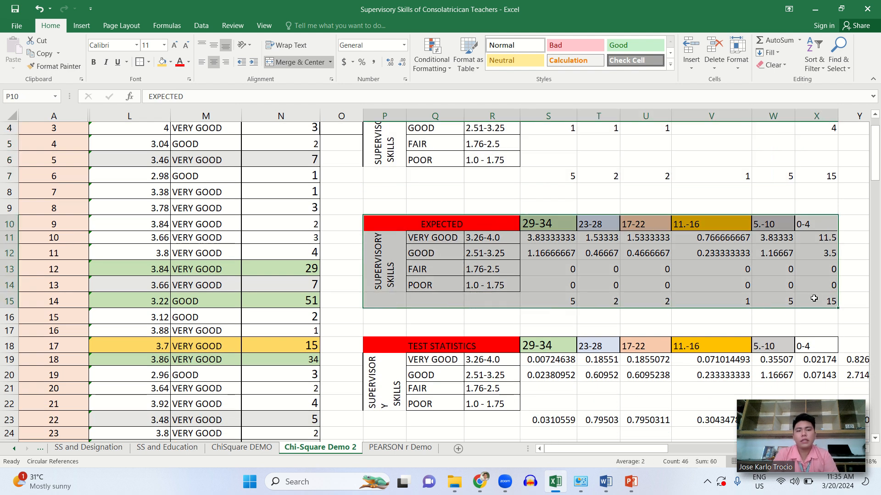
scroll(683, 270, down, 2)
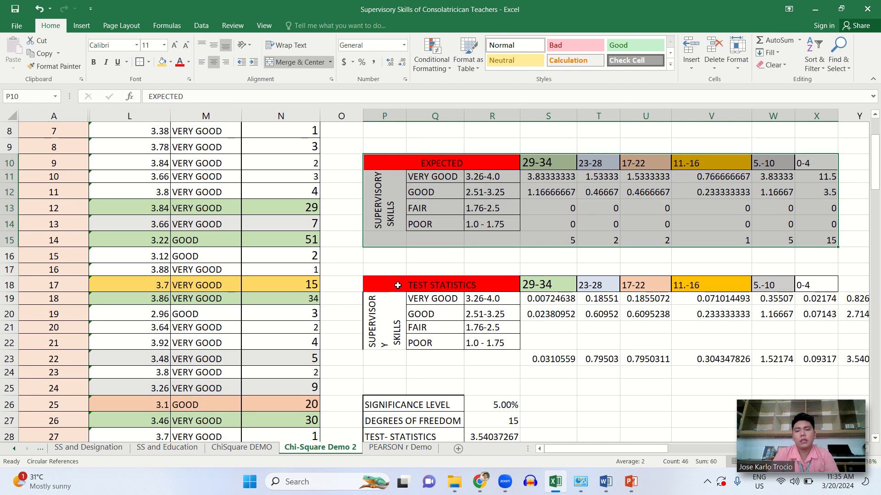
drag(398, 285, 800, 360)
- Inspect the significance level in R26 and the critical value formula in R30
scroll(799, 359, down, 2)
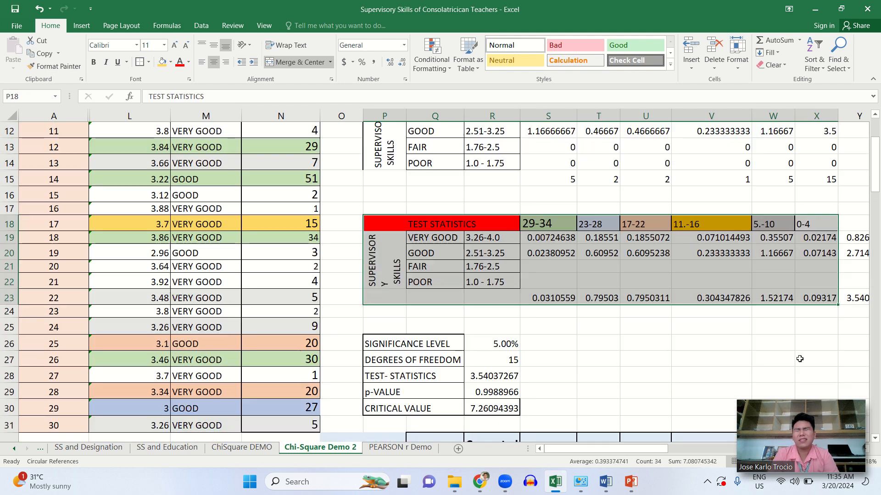
click(514, 339)
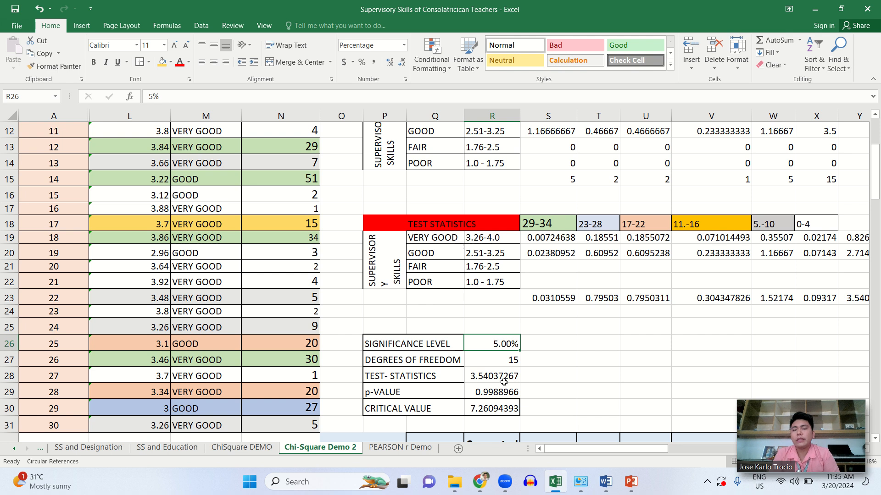
click(505, 408)
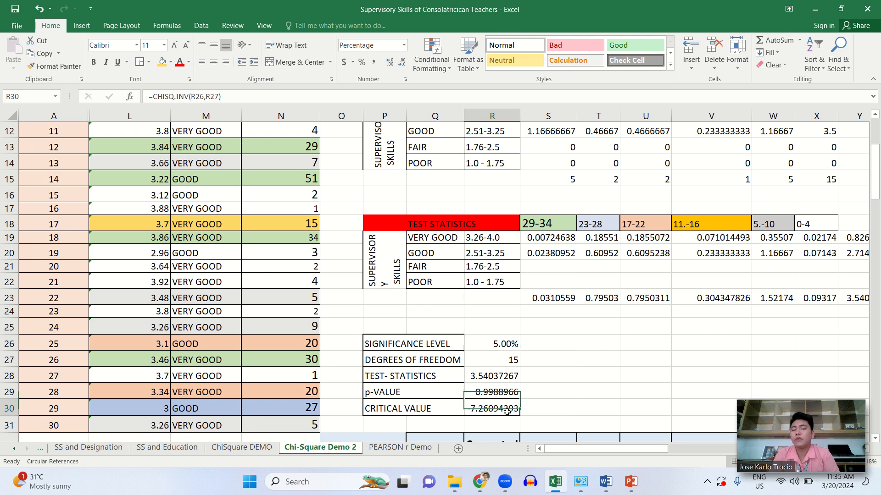
- Examine the empty summary table row for Supervisory Skills of Teachers and their Years in Teaching, across to Verbal Interpretation
scroll(506, 410, up, 4)
scroll(507, 411, down, 6)
scroll(507, 412, down, 2)
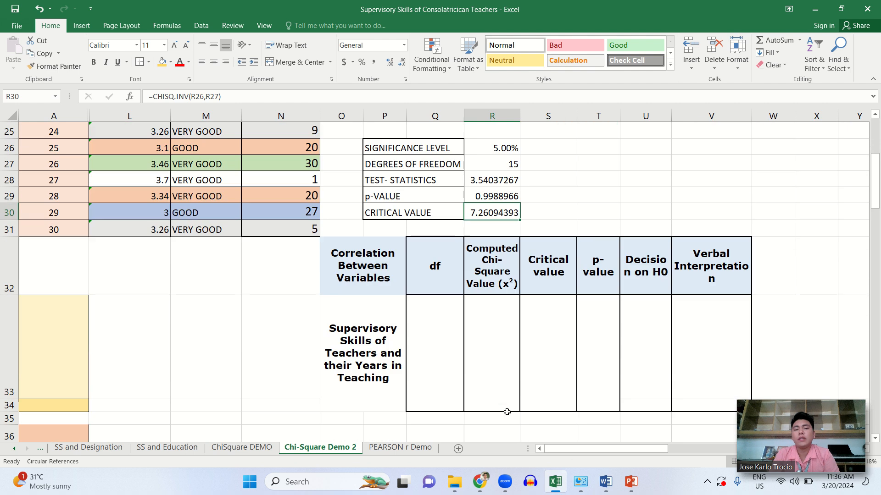
click(433, 350)
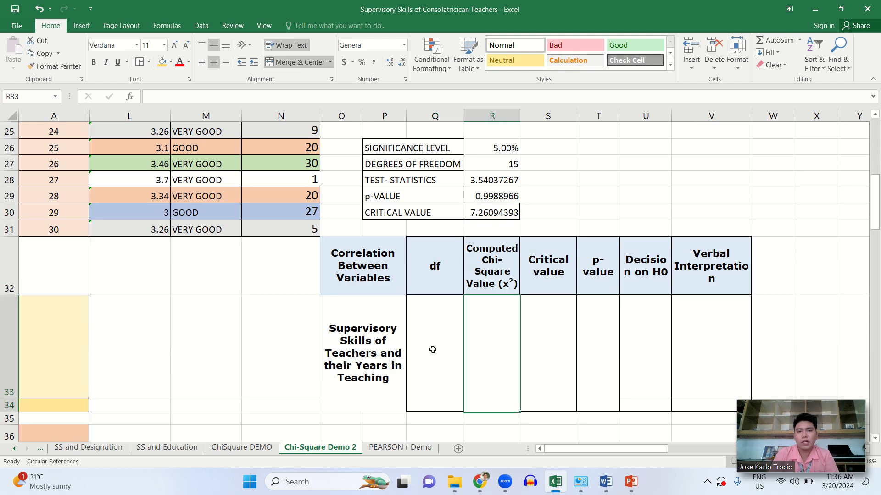
key(Right)
key(Right)
key(Right)
key(Right)
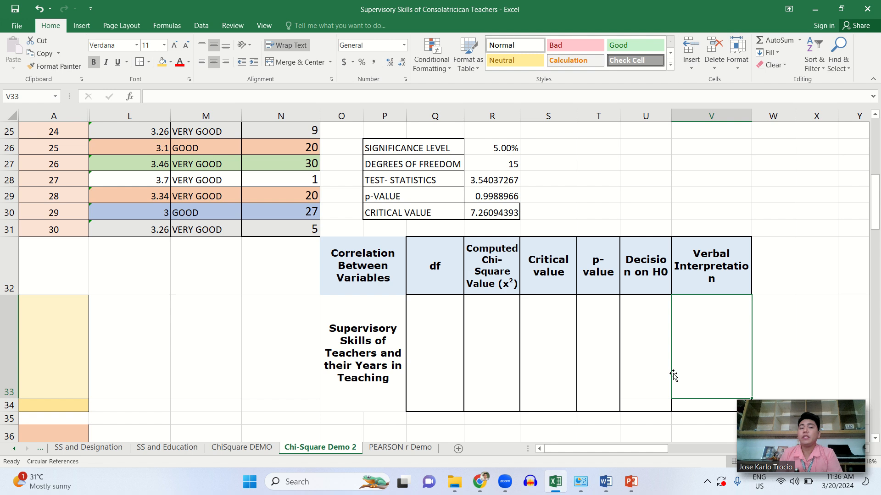
- Compare the test statistic in R28 with the critical value in R30, checking the TEST STATISTICS table's grand total
scroll(660, 341, up, 4)
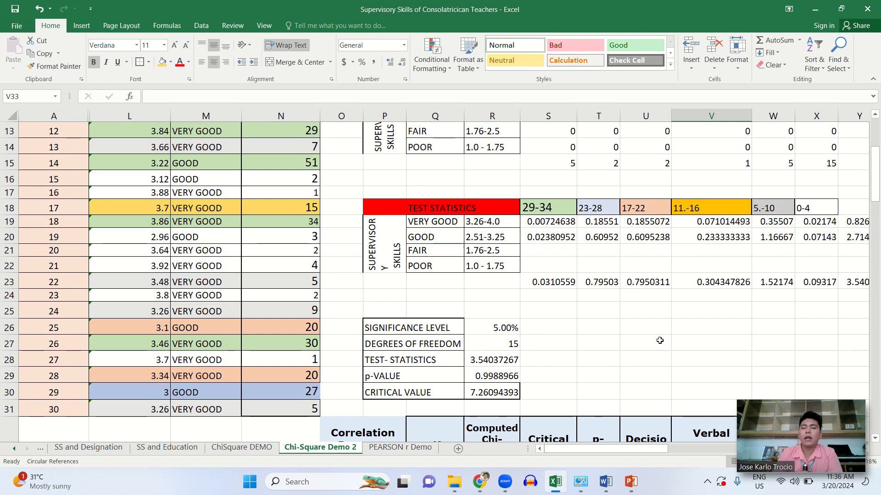
scroll(660, 340, up, 1)
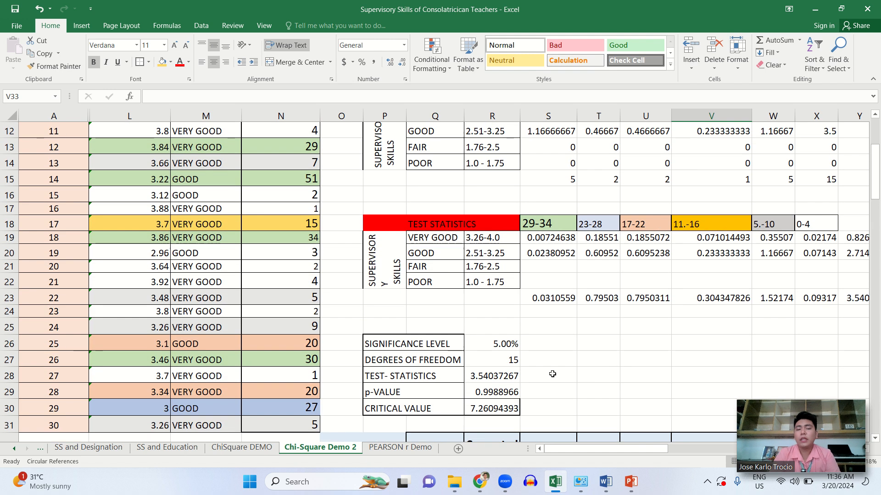
click(492, 375)
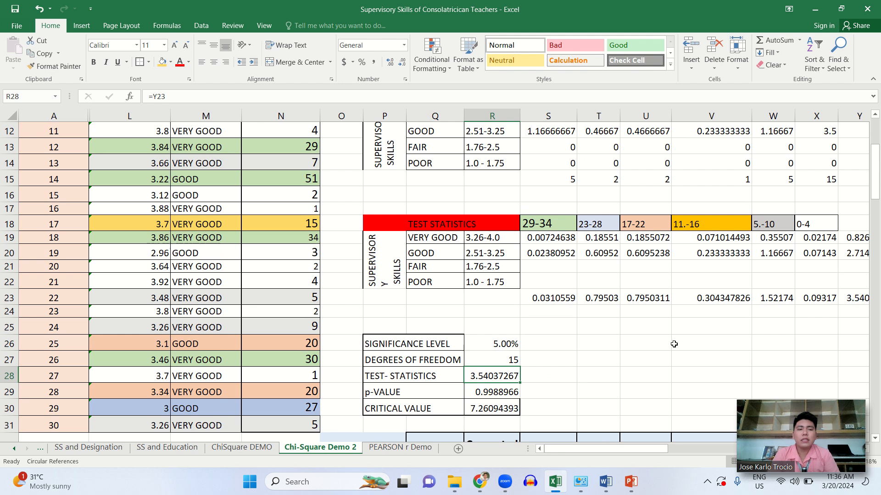
scroll(624, 353, right, 2)
scroll(622, 354, left, 1)
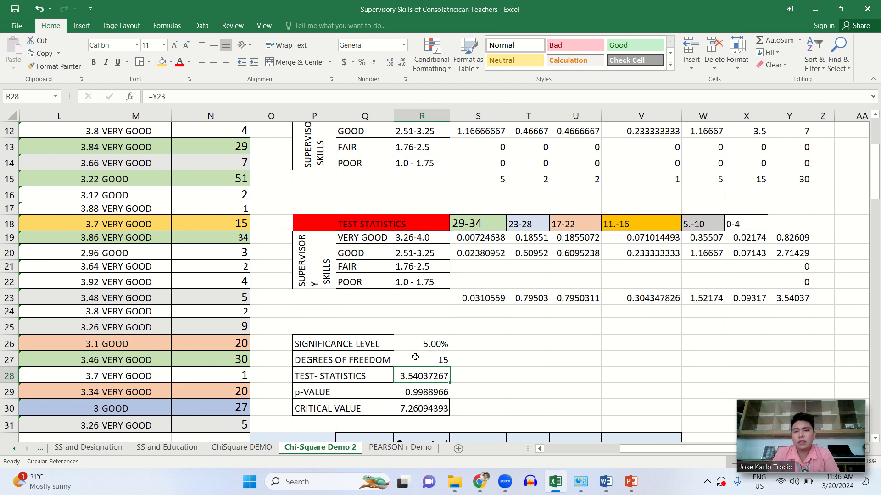
click(430, 410)
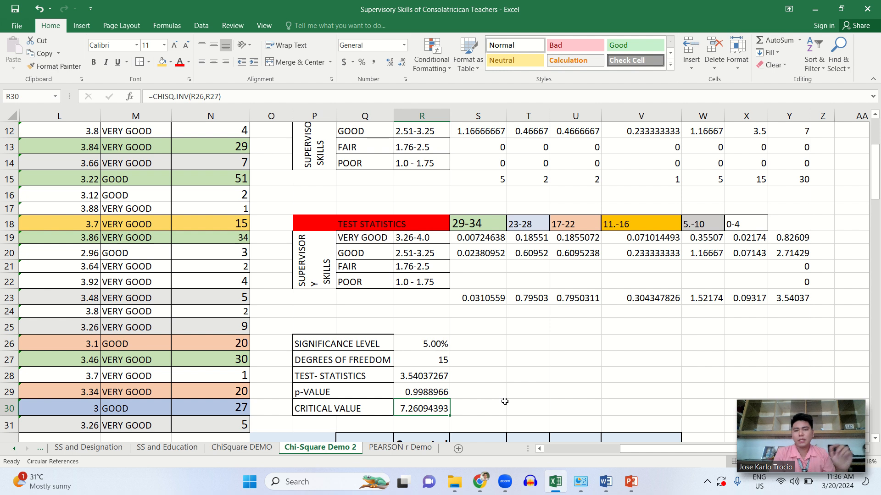
click(534, 402)
scroll(533, 395, left, 1)
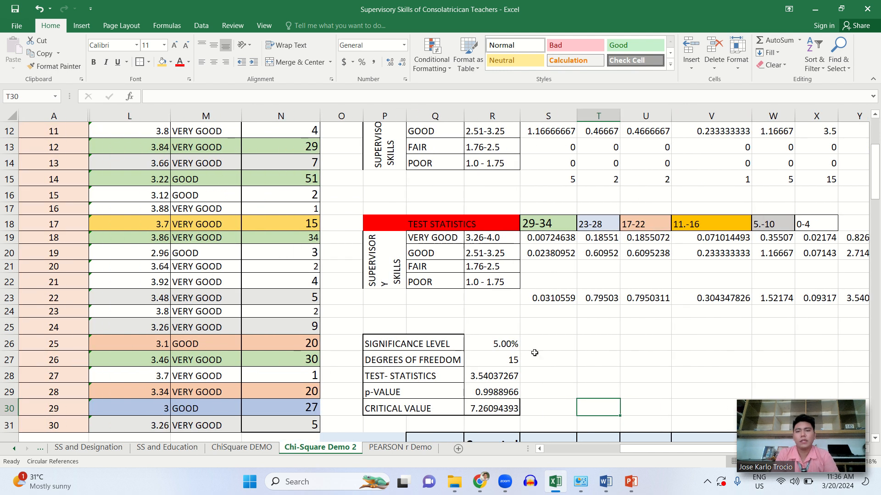
- Review the Years in teaching and Supervisory Skills Mean columns as the two variables being related
scroll(510, 315, up, 4)
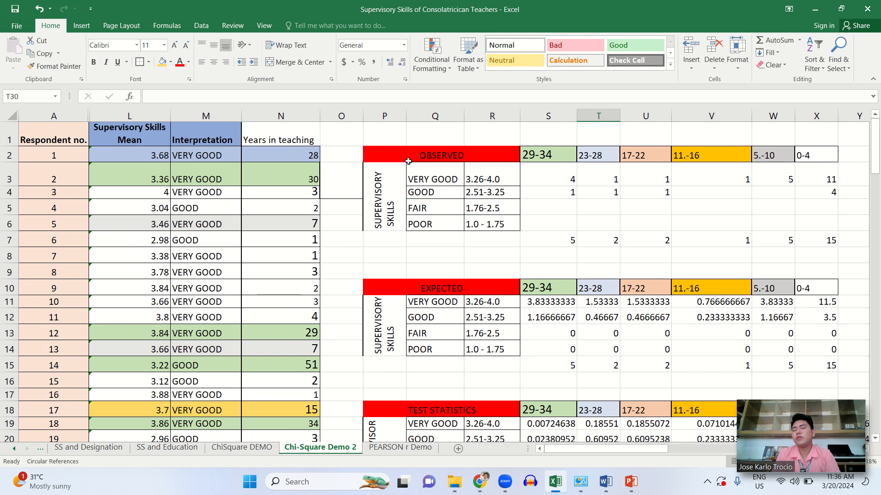
click(305, 140)
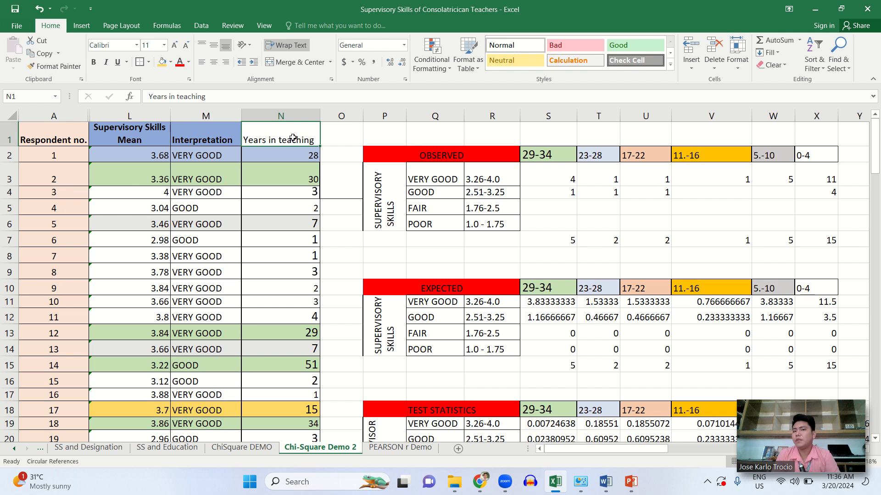
click(147, 137)
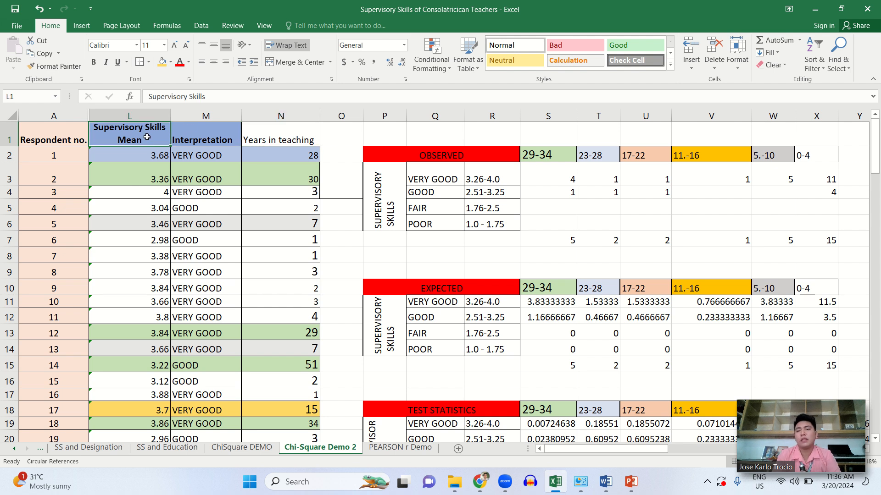
click(290, 133)
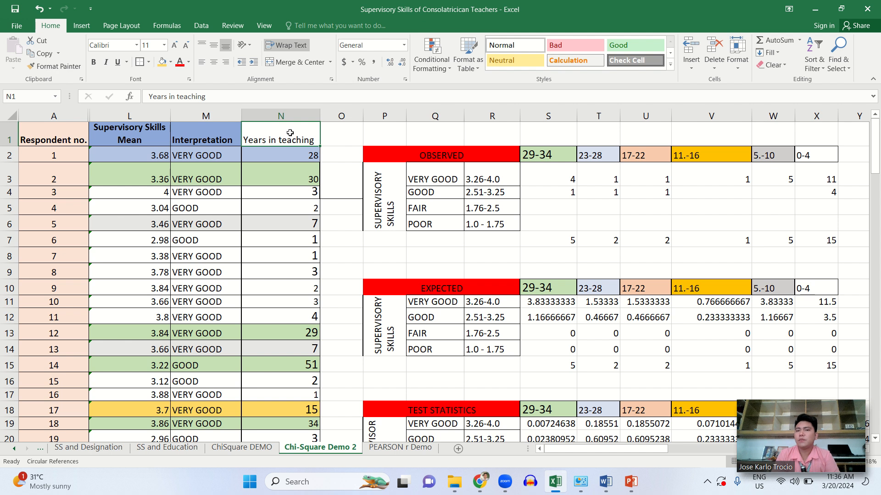
click(311, 158)
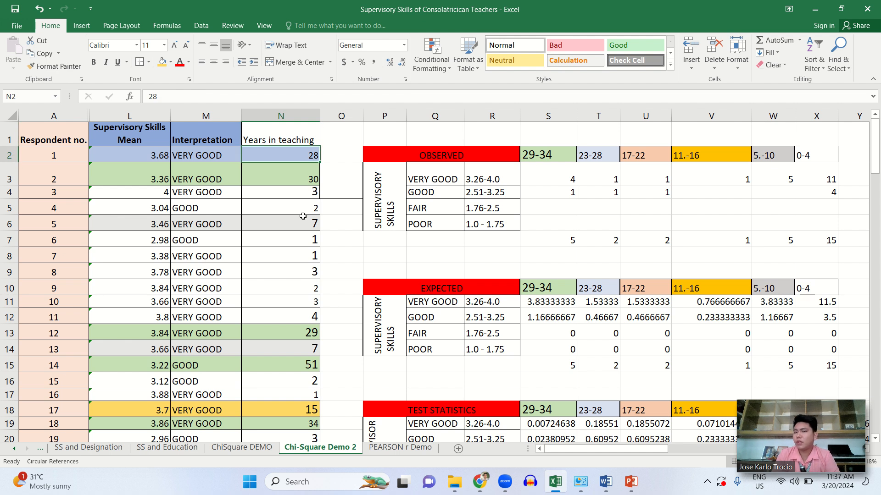
- Look through the respondents' Interpretation ratings down to respondent 30 and back to the start of the data
scroll(303, 216, down, 5)
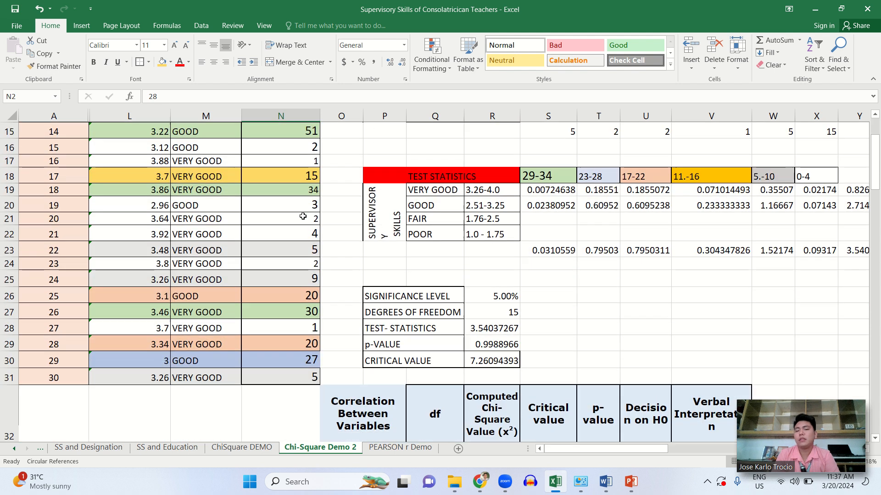
click(209, 377)
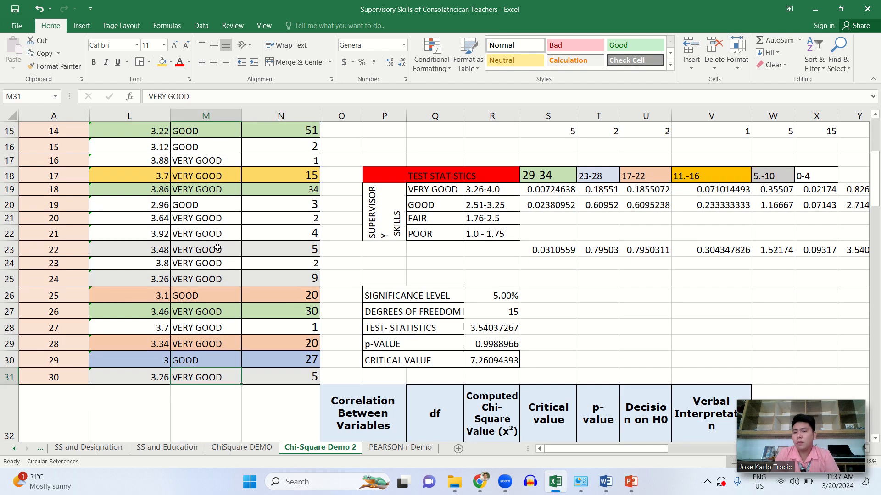
drag(217, 248, 204, 118)
click(325, 256)
scroll(326, 255, up, 2)
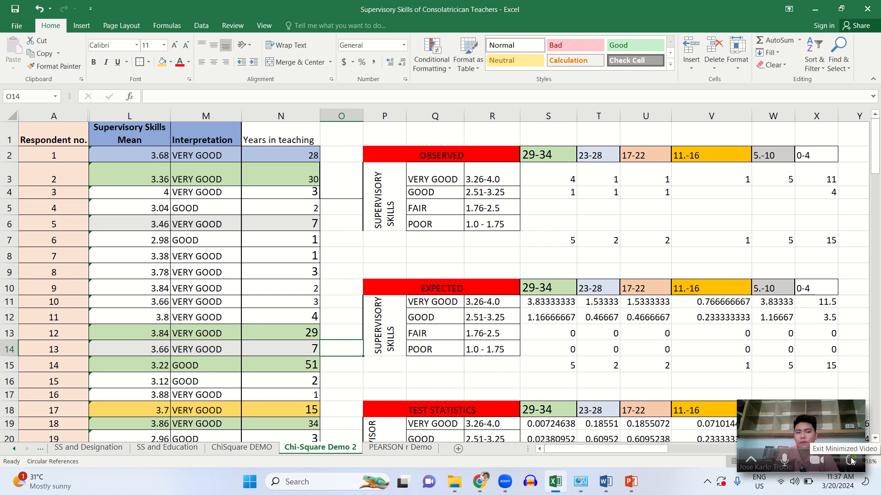
- Switch to the Zoom meeting by restoring its minimized video to the full window
click(851, 460)
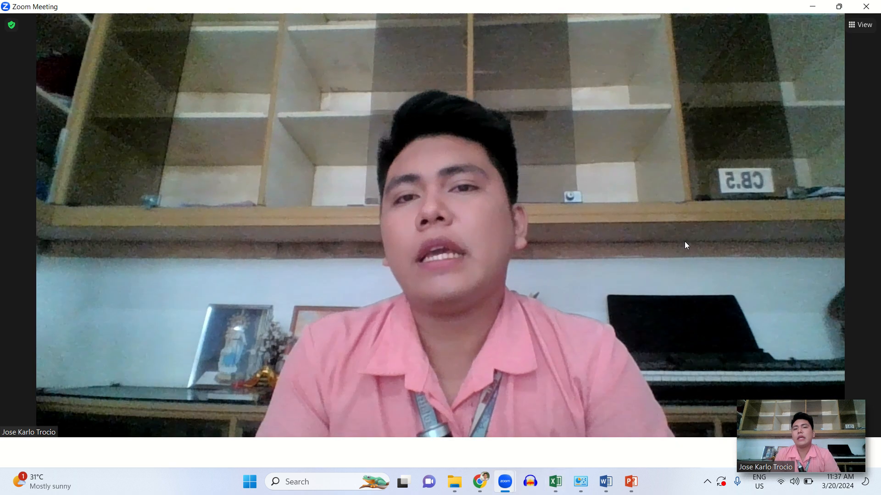